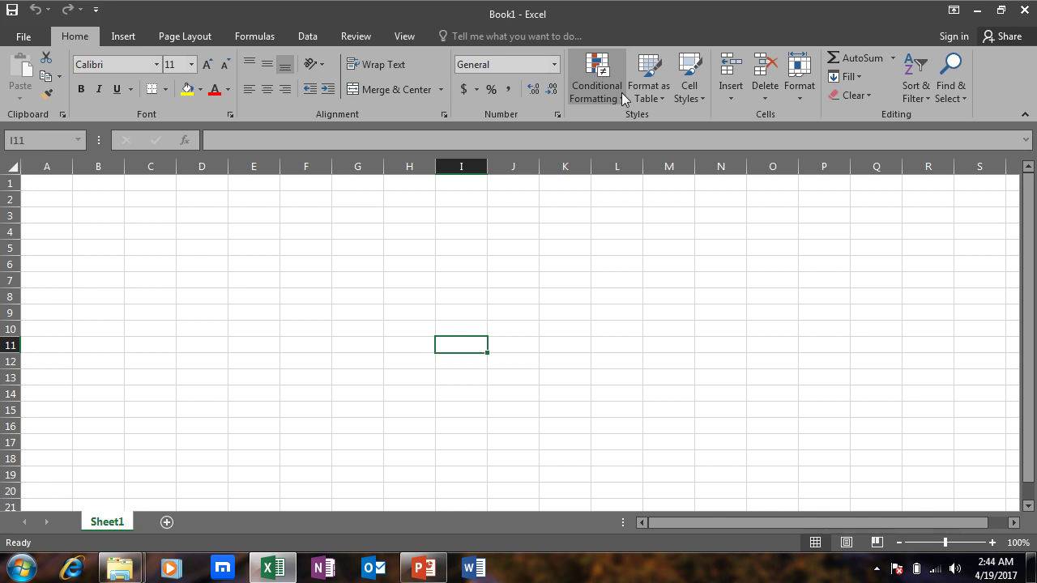
{"action": "left_click", "coordinate": [620, 97]}
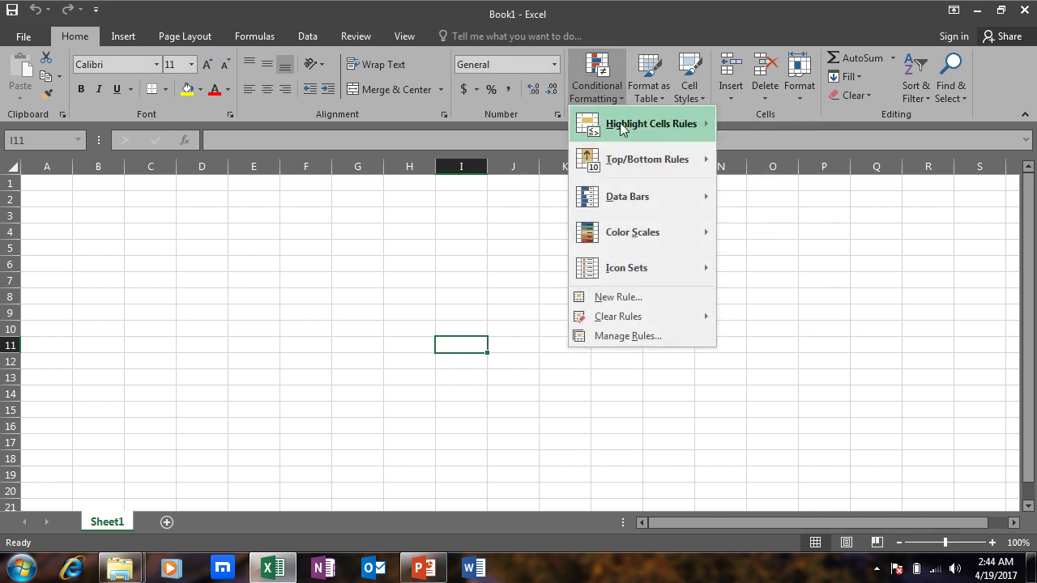
{"action": "mouse_move", "coordinate": [620, 127]}
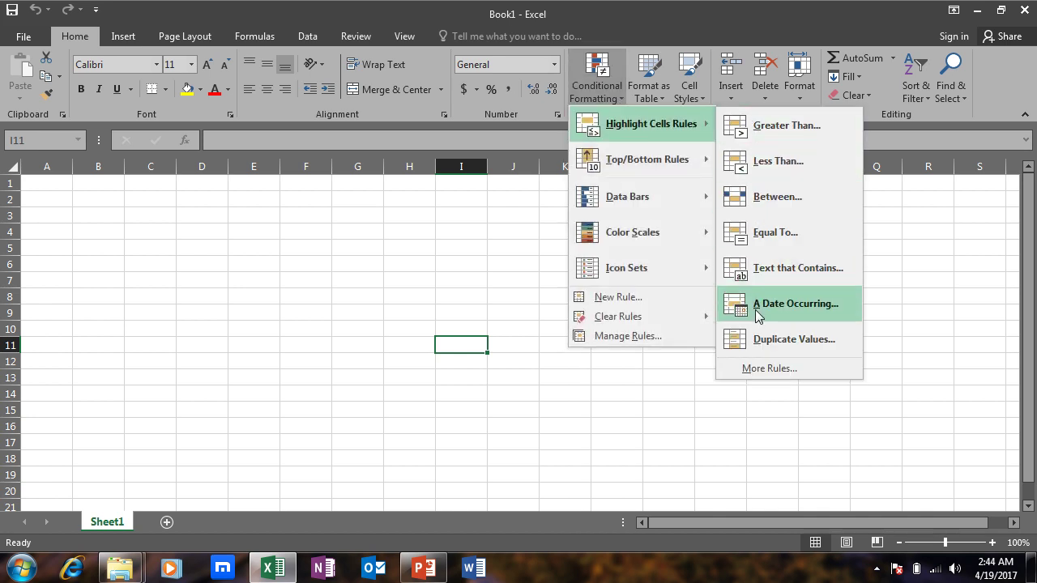
{"action": "mouse_move", "coordinate": [687, 158]}
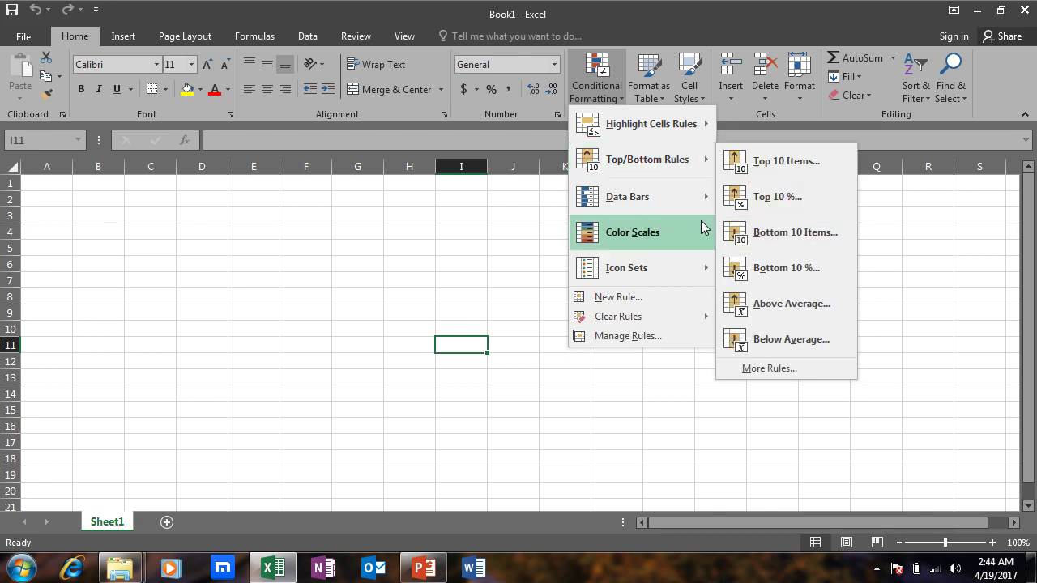
{"action": "left_click", "coordinate": [394, 245]}
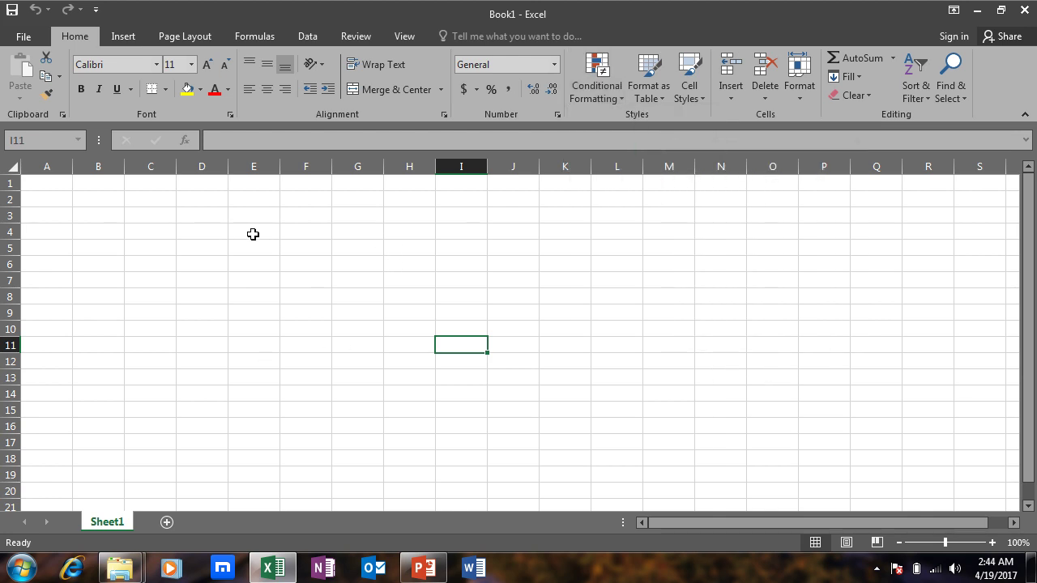
{"action": "left_click", "coordinate": [254, 234]}
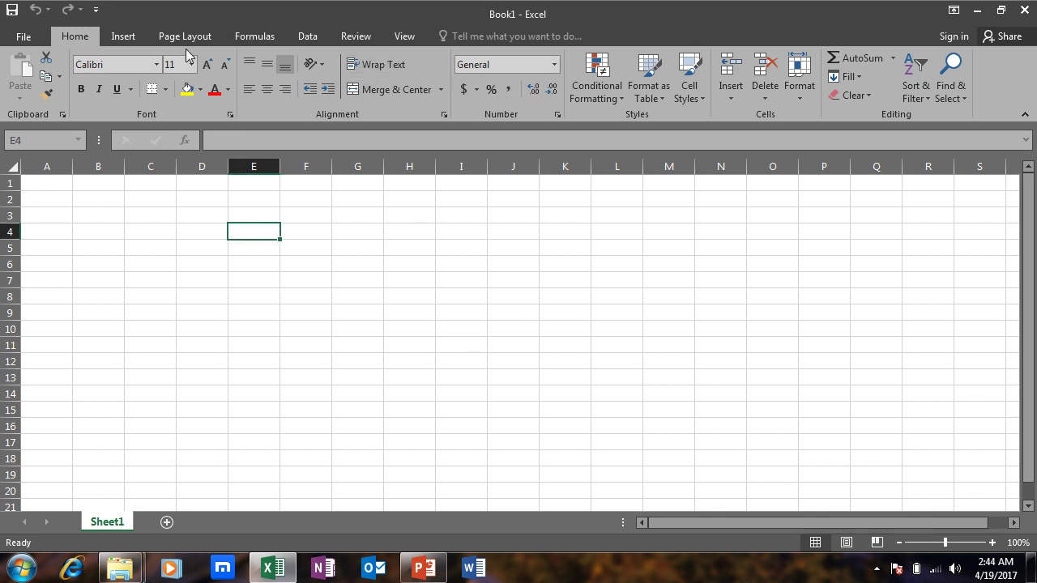
{"action": "left_click", "coordinate": [614, 94]}
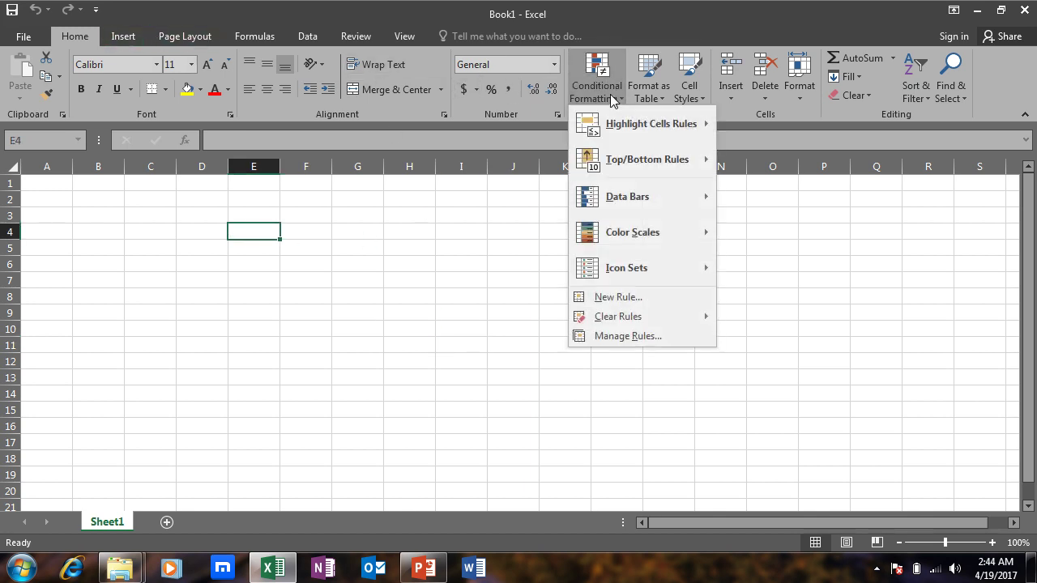
{"action": "mouse_move", "coordinate": [628, 122]}
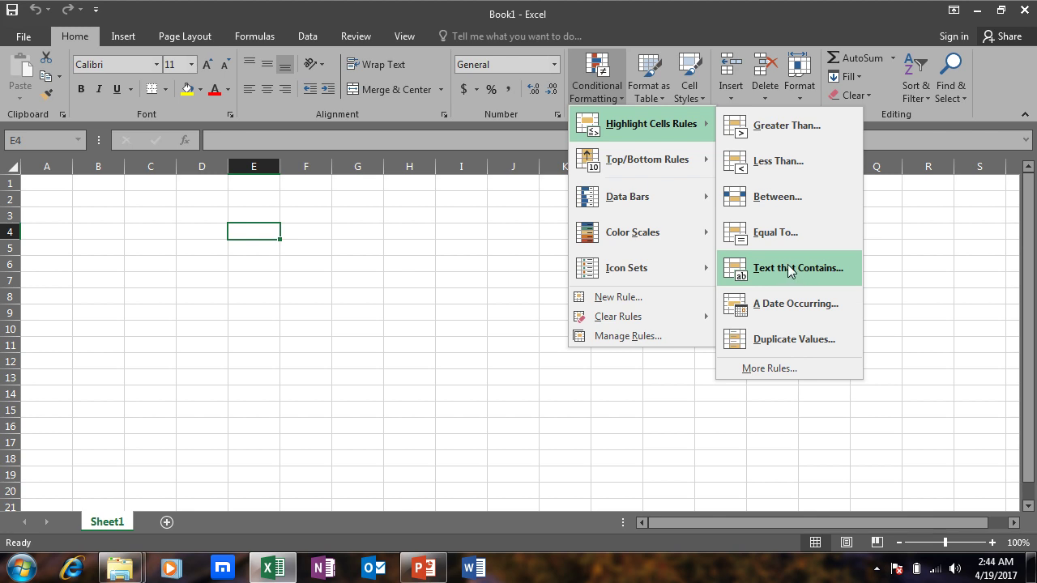
{"action": "left_click", "coordinate": [208, 283]}
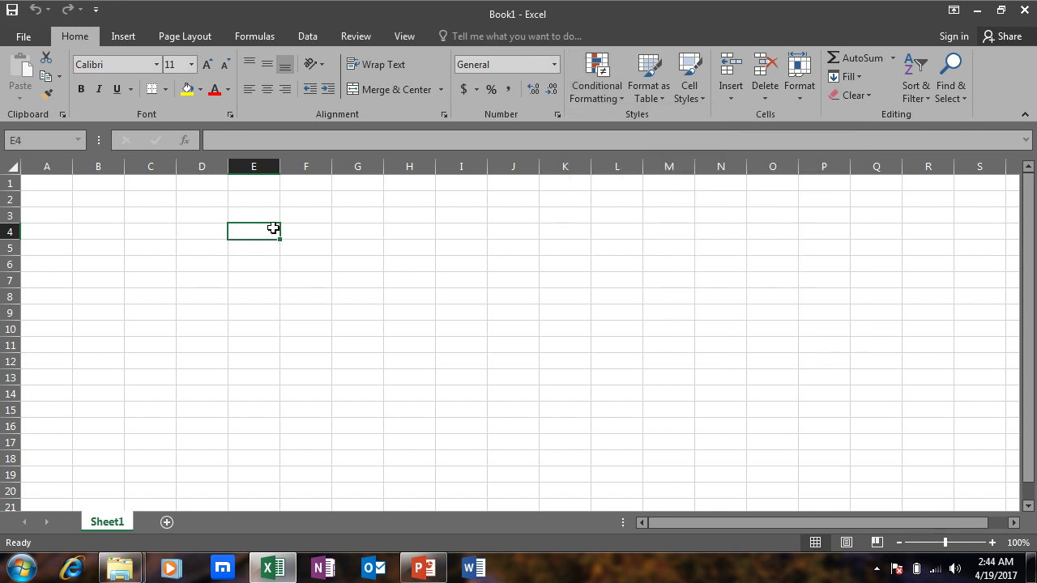
{"action": "left_click_drag", "start_coordinate": [251, 224], "coordinate": [267, 435]}
{"action": "left_click", "coordinate": [303, 233]}
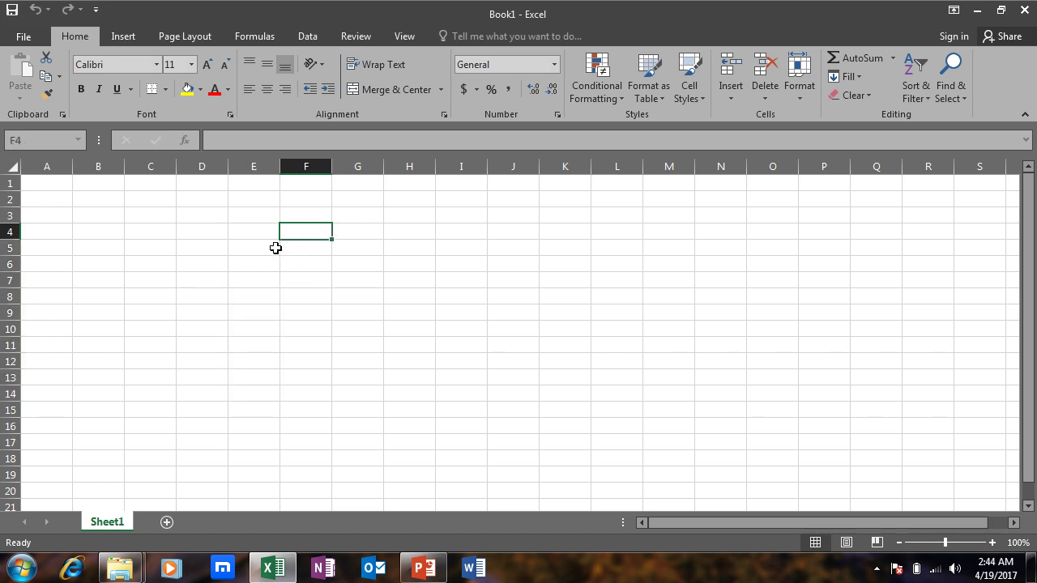
{"action": "left_click_drag", "start_coordinate": [203, 232], "coordinate": [213, 410]}
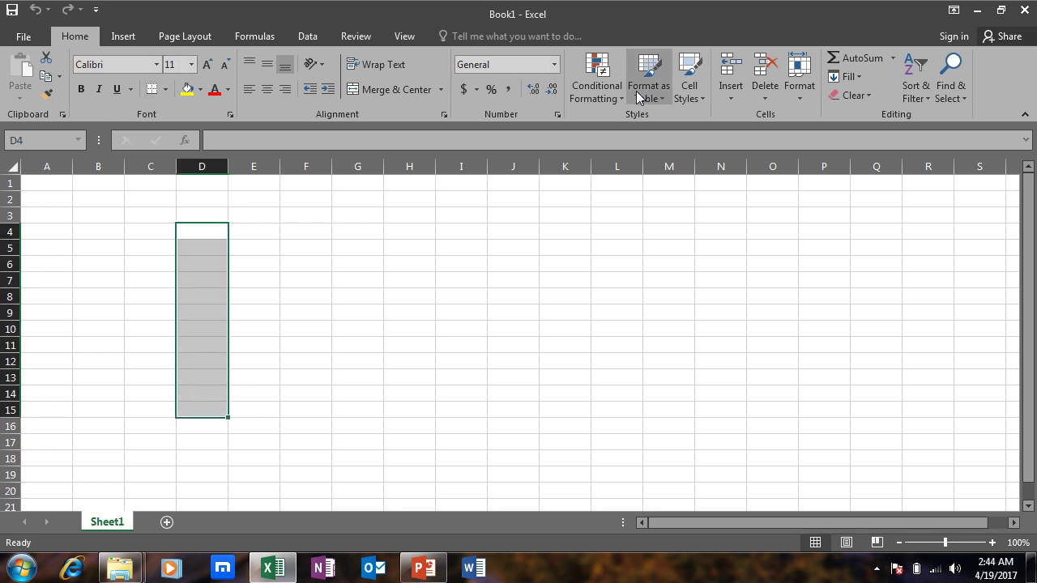
{"action": "left_click", "coordinate": [603, 94]}
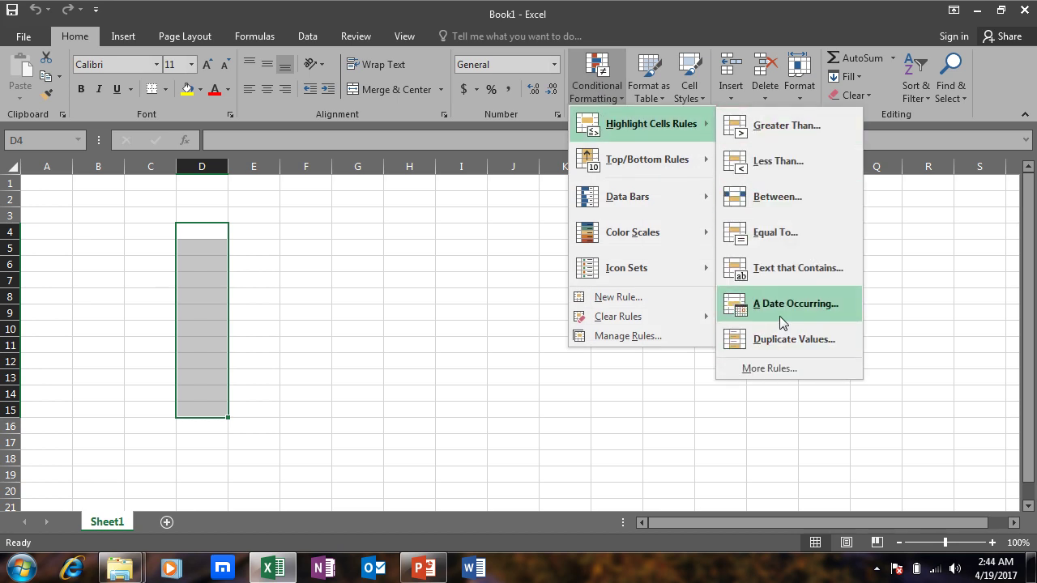
{"action": "left_click", "coordinate": [377, 288]}
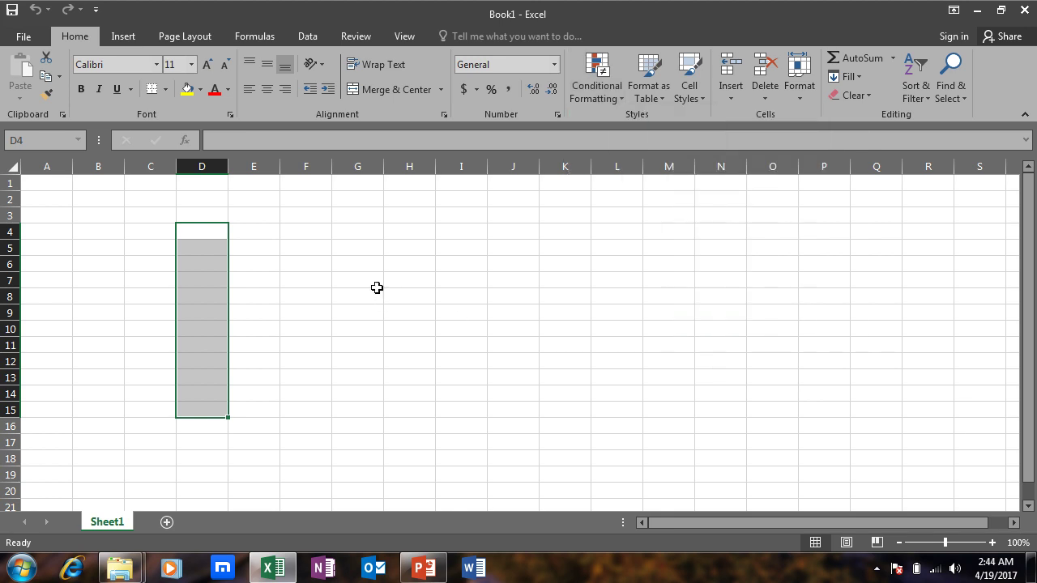
Step: Enter the values 120000, 140000, 120000, 14000 and 12000 down column D in cells D4 to D8
{"action": "left_click", "coordinate": [191, 232]}
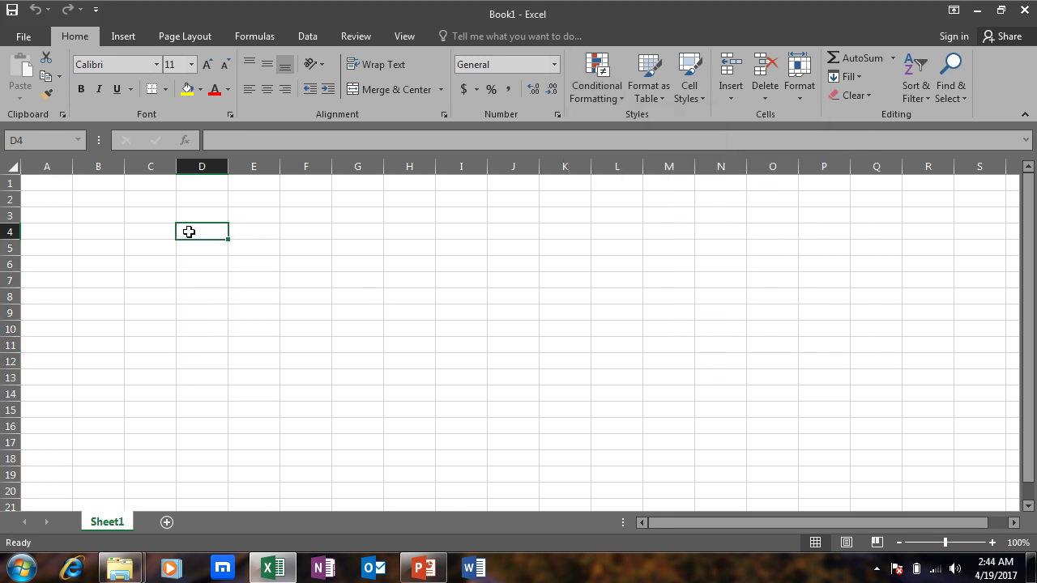
{"action": "type", "text": "12"}
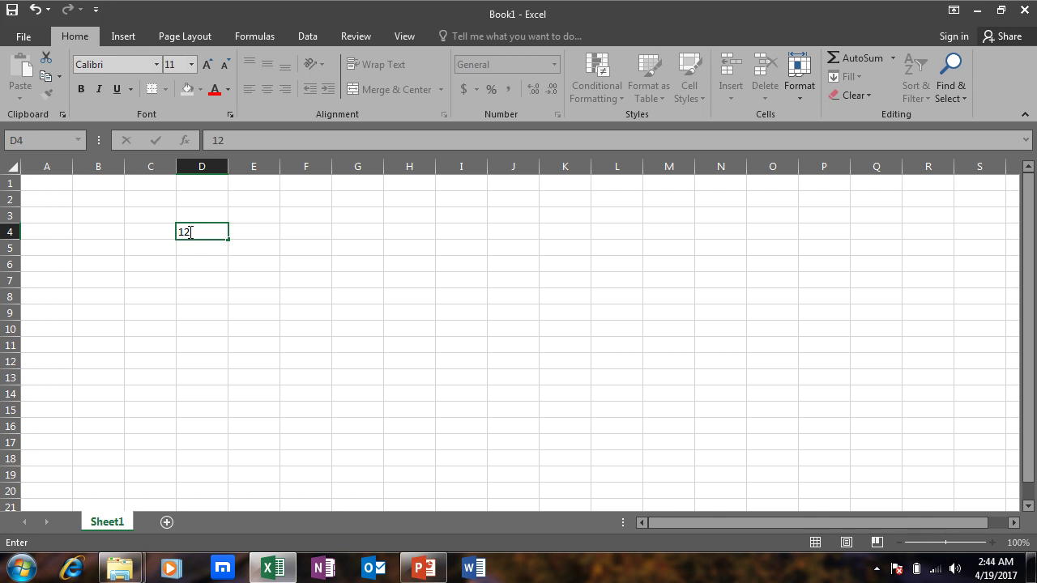
{"action": "type", "text": "0000"}
{"action": "key", "text": "Return"}
{"action": "type", "text": "140000"}
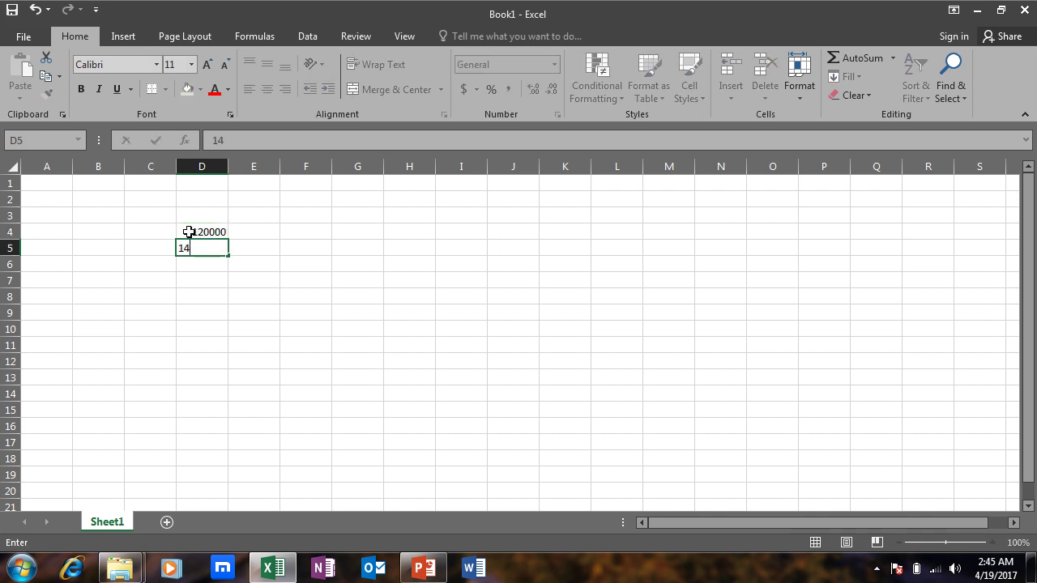
{"action": "key", "text": "Return"}
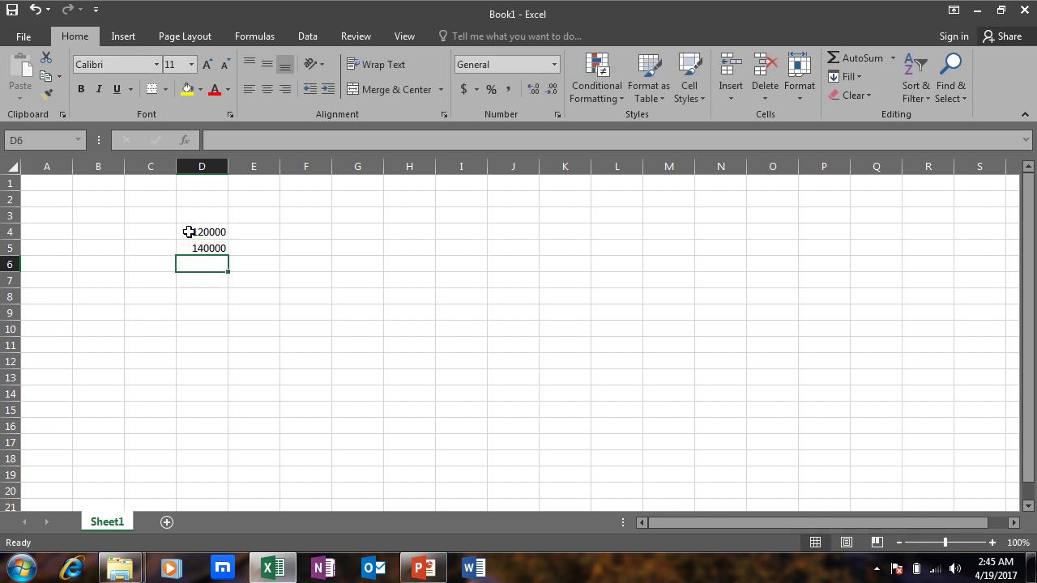
{"action": "type", "text": "120000"}
{"action": "key", "text": "Return"}
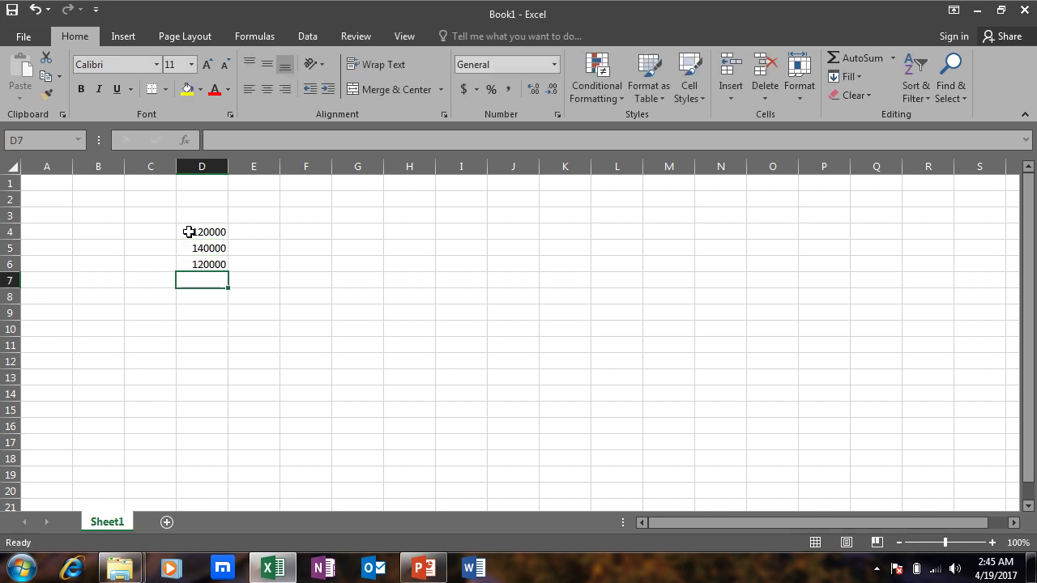
{"action": "type", "text": "14000"}
{"action": "key", "text": "Return"}
{"action": "type", "text": "12000"}
{"action": "key", "text": "Return"}
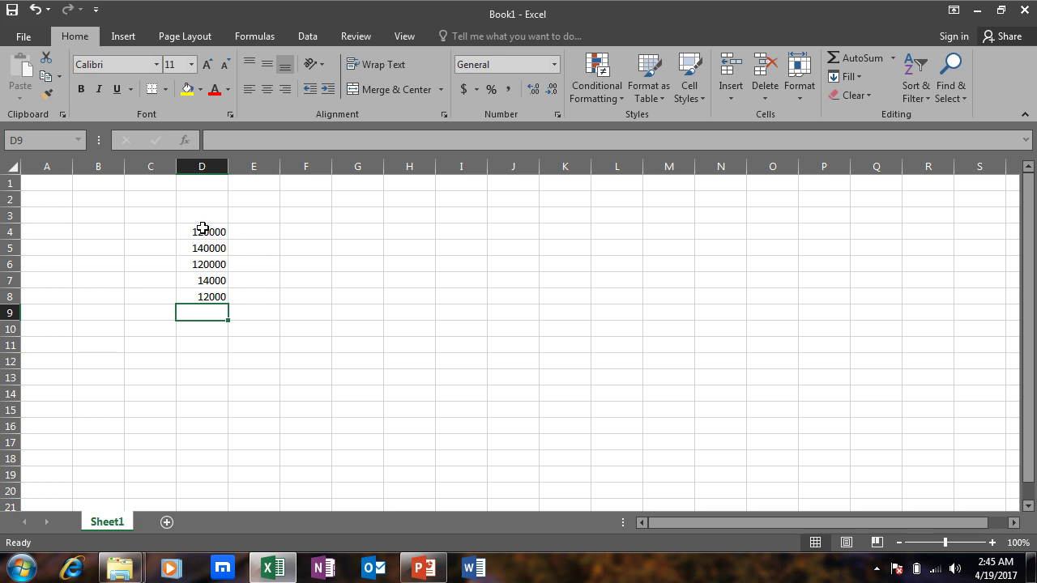
Step: Apply a Duplicate Values conditional formatting rule to D4:D8 that shows duplicates with Red Text
{"action": "left_click", "coordinate": [203, 227]}
{"action": "left_click_drag", "start_coordinate": [203, 228], "coordinate": [204, 297]}
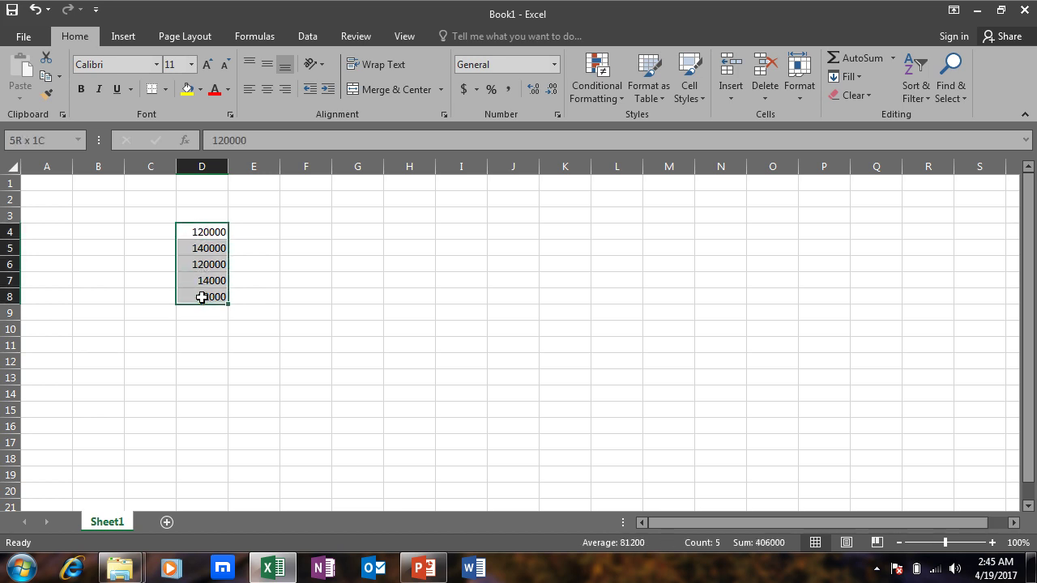
{"action": "left_click", "coordinate": [213, 380]}
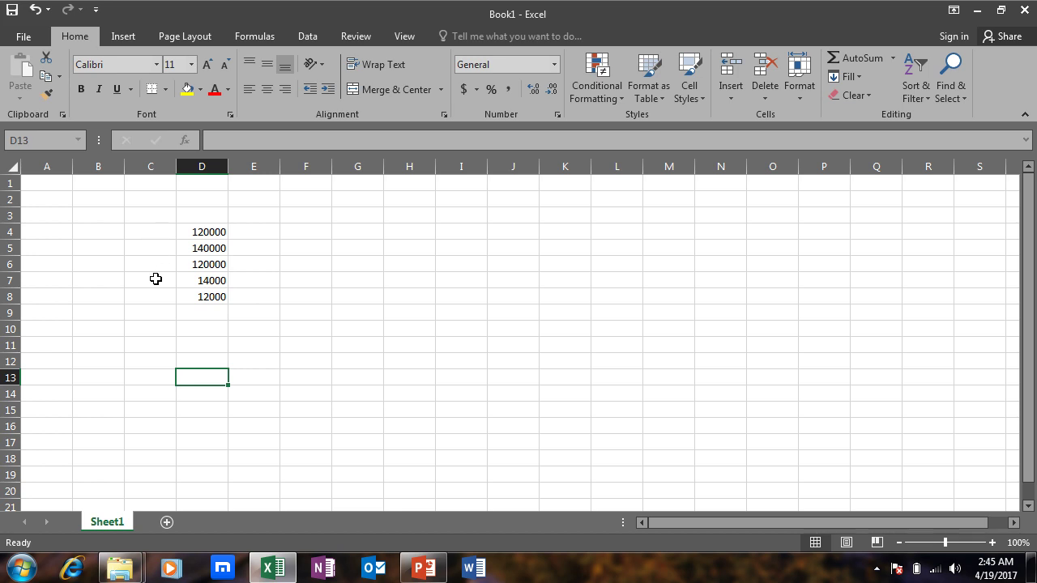
{"action": "left_click_drag", "start_coordinate": [195, 231], "coordinate": [197, 296]}
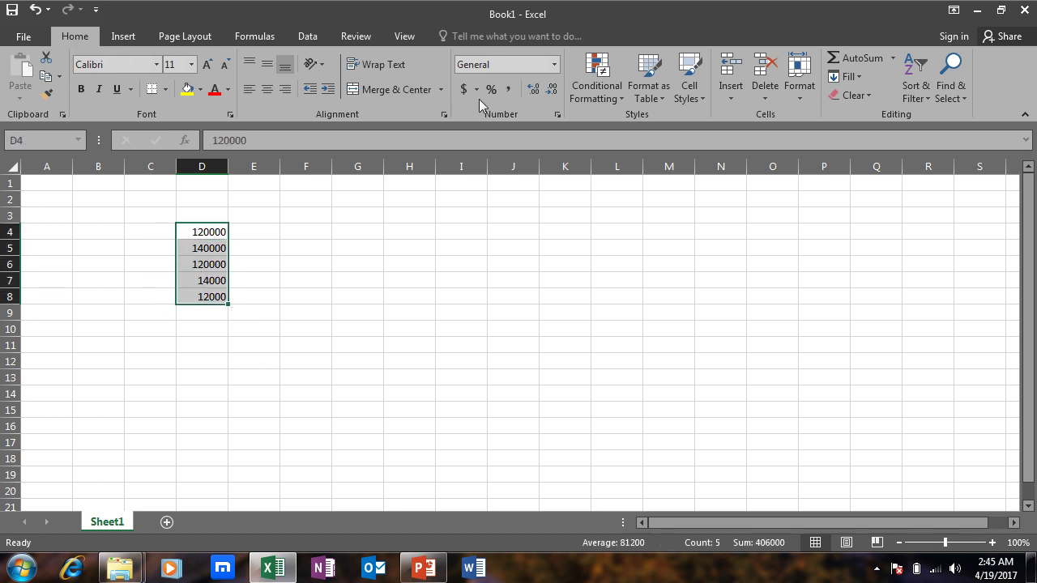
{"action": "left_click", "coordinate": [583, 98]}
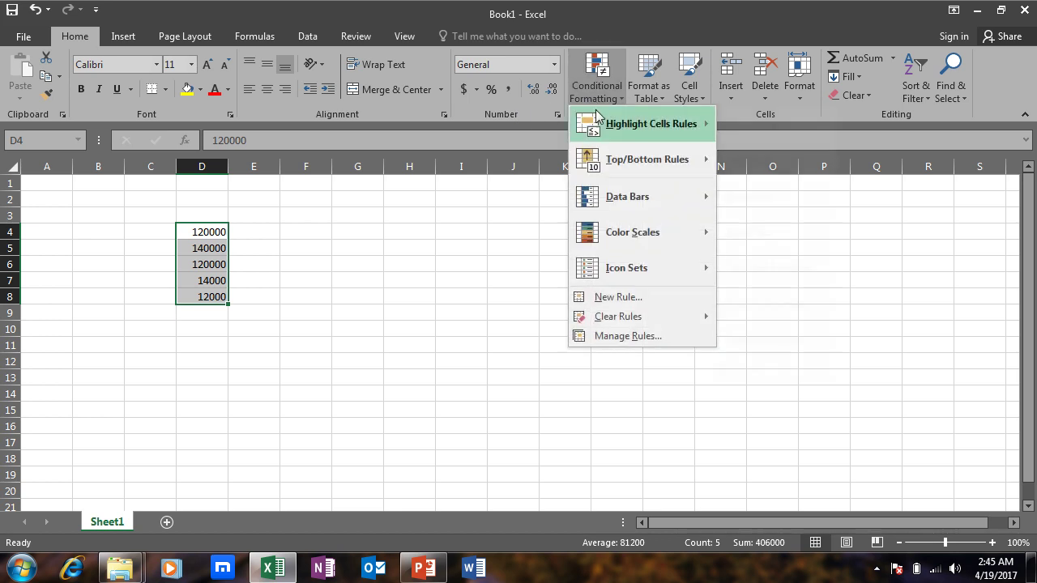
{"action": "left_click", "coordinate": [834, 336]}
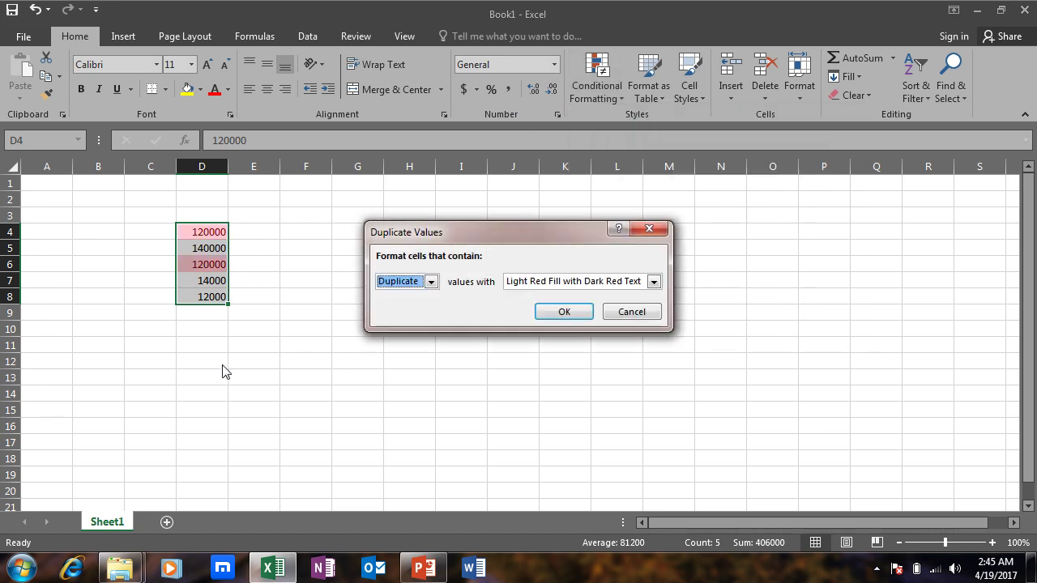
{"action": "left_click", "coordinate": [653, 281]}
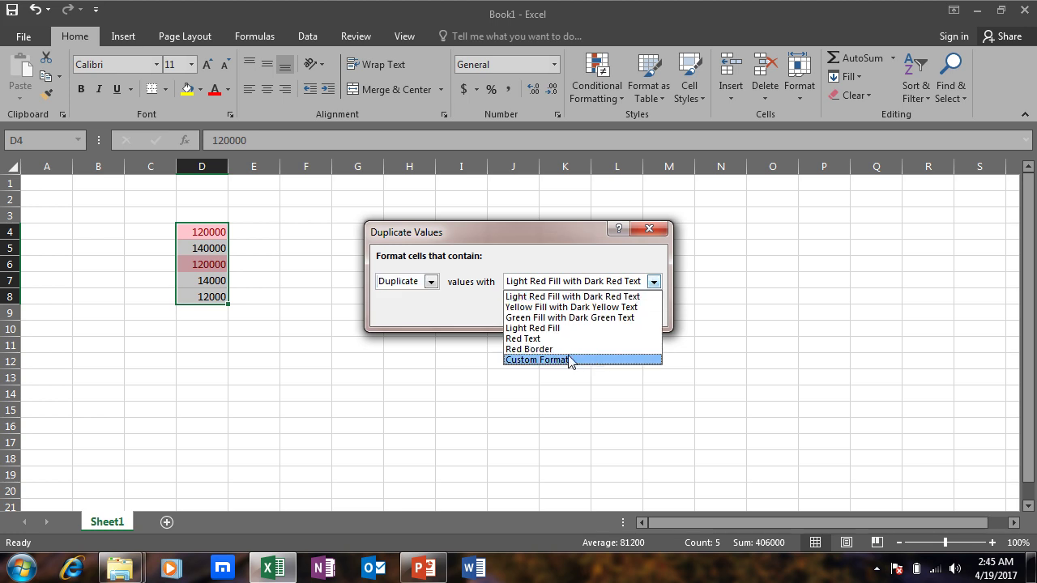
{"action": "left_click", "coordinate": [560, 340]}
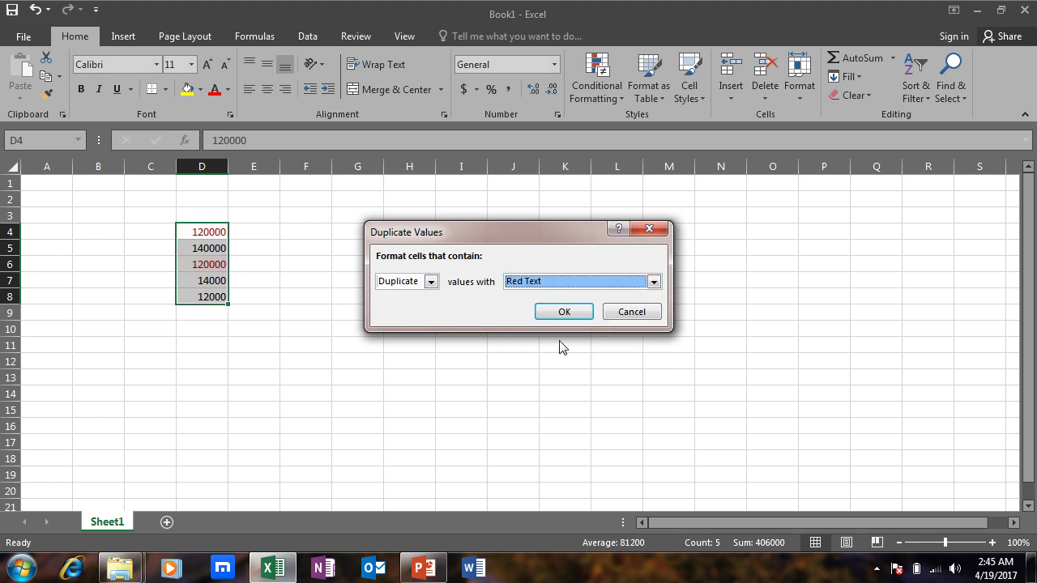
{"action": "left_click", "coordinate": [557, 312]}
{"action": "left_click", "coordinate": [271, 346]}
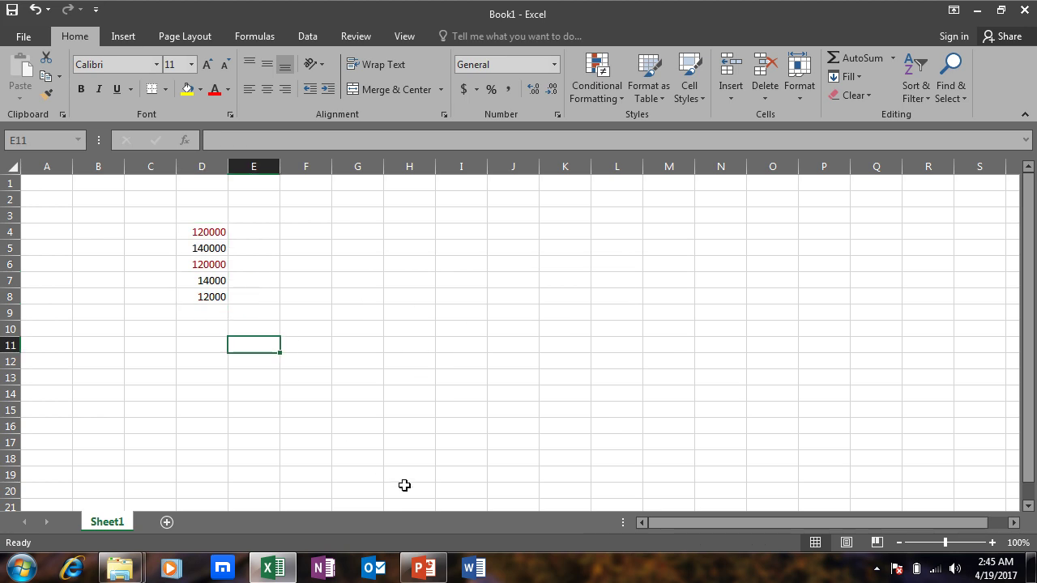
Step: Re-enter 12000 in cell D8 to test the duplicate highlighting
{"action": "left_click", "coordinate": [201, 232]}
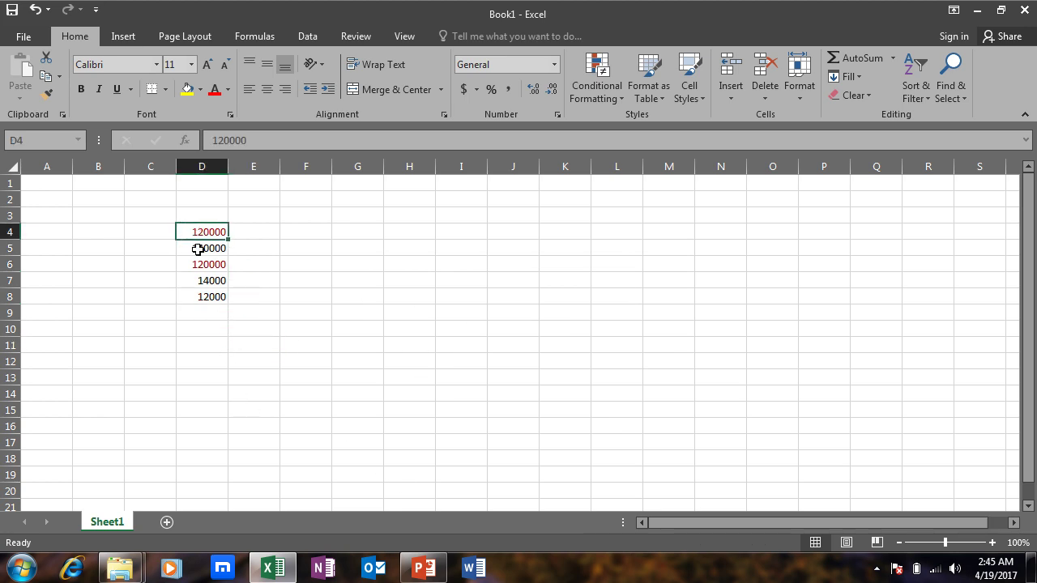
{"action": "left_click", "coordinate": [199, 264]}
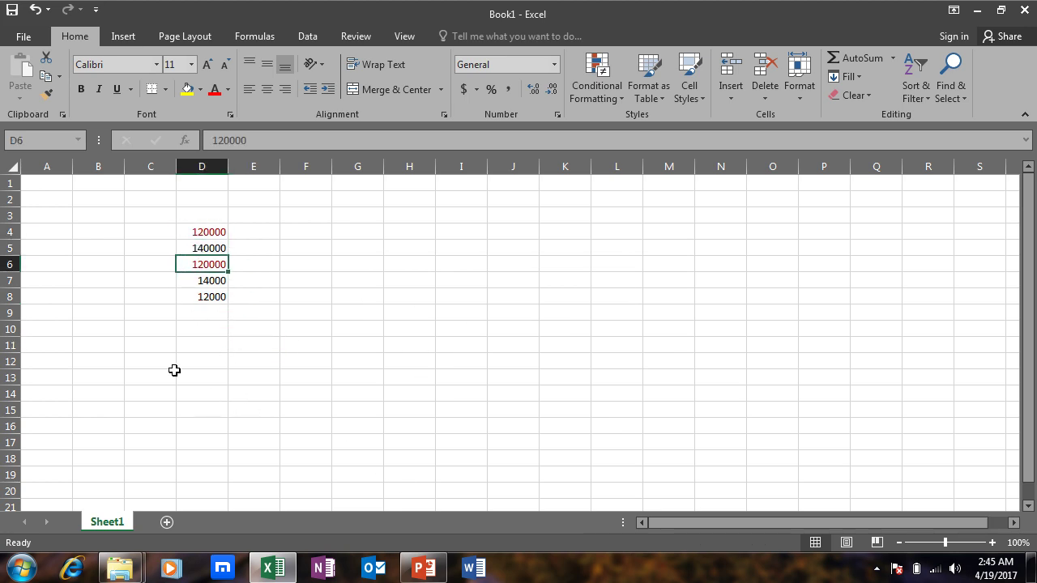
{"action": "left_click", "coordinate": [192, 298]}
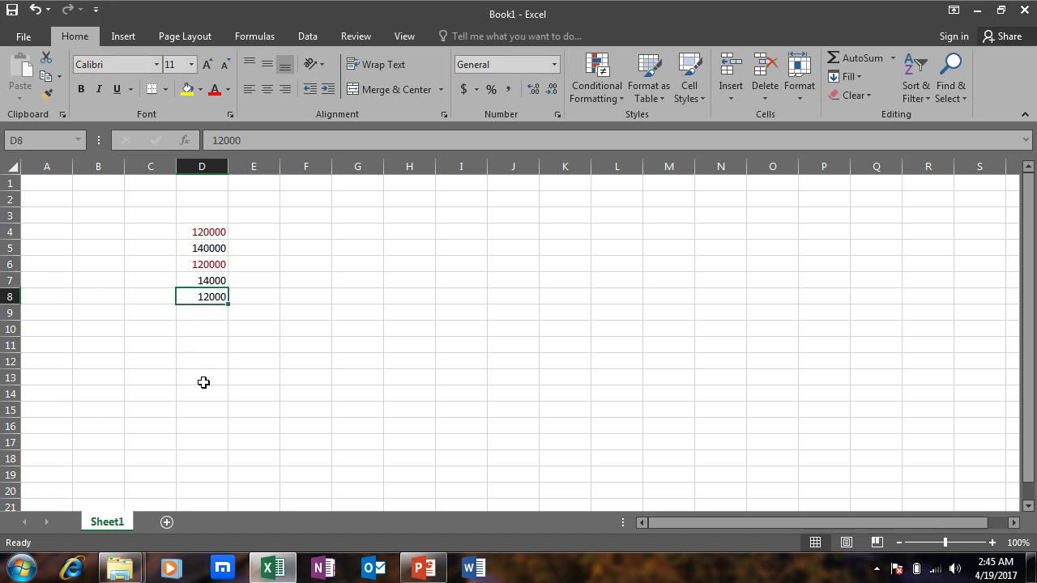
{"action": "type", "text": "12000"}
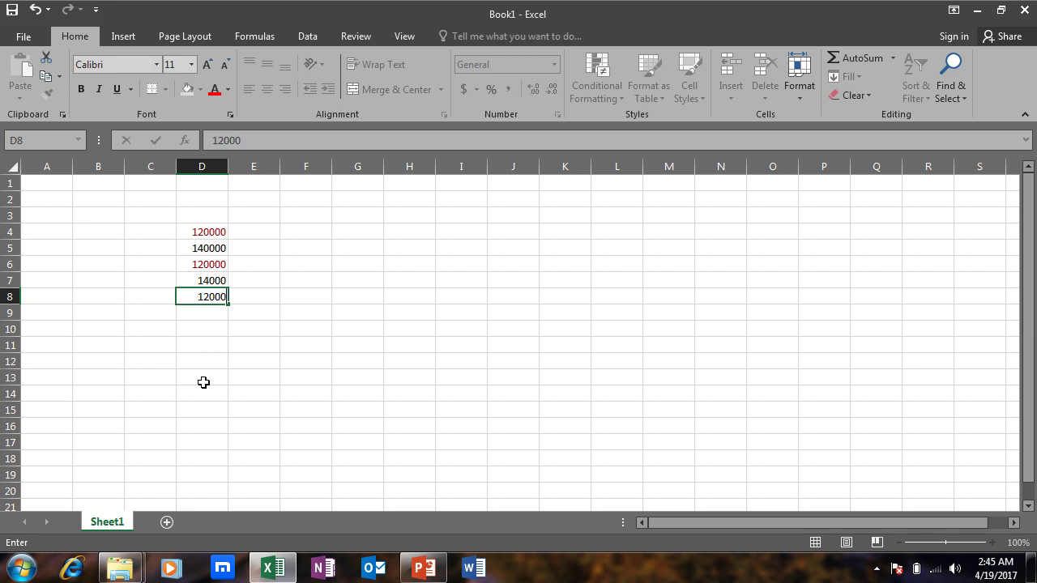
{"action": "key", "text": "Return"}
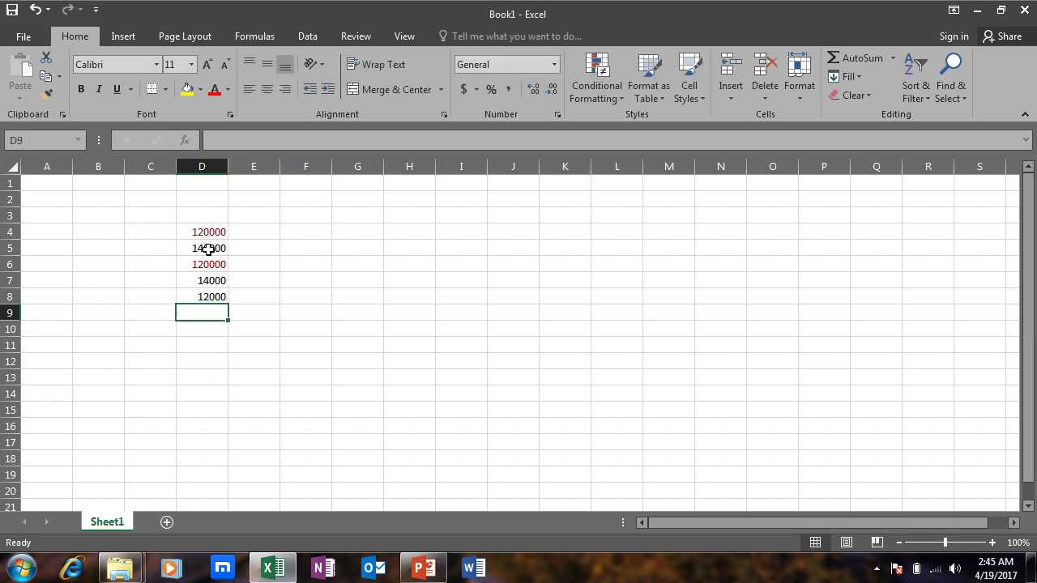
{"action": "left_click", "coordinate": [252, 293]}
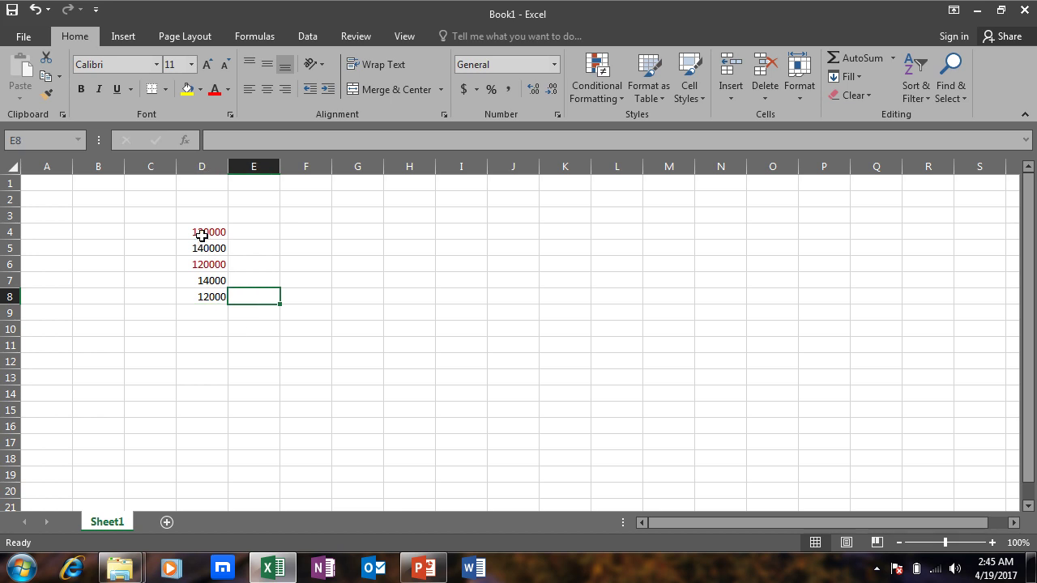
{"action": "left_click_drag", "start_coordinate": [199, 232], "coordinate": [205, 296]}
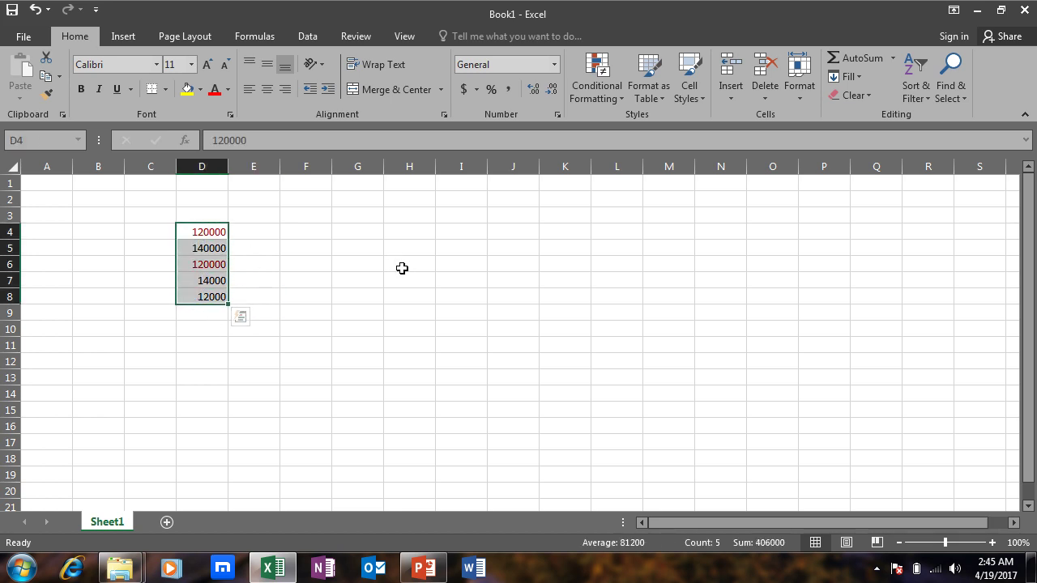
{"action": "left_click", "coordinate": [245, 376]}
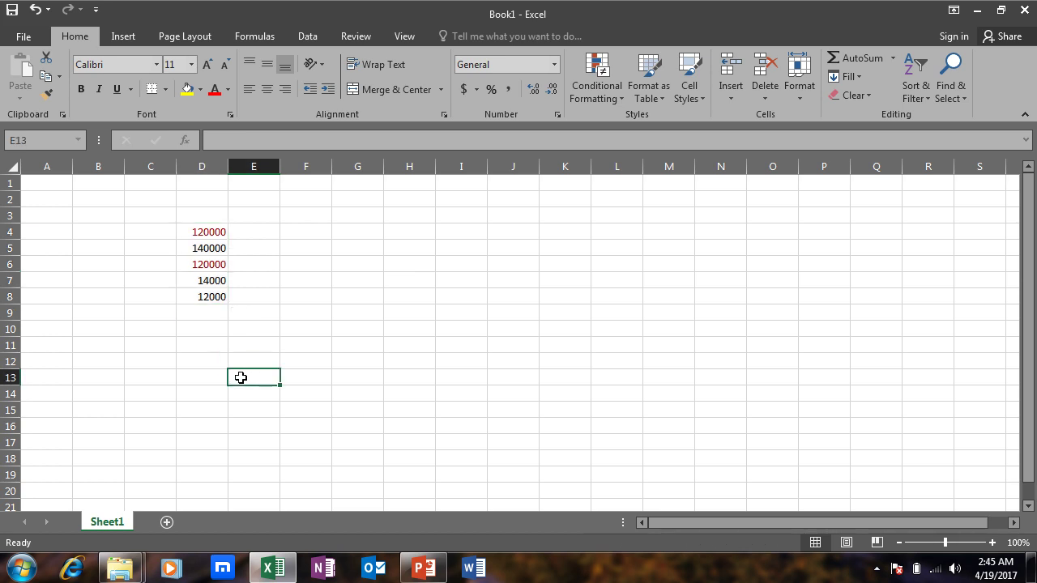
{"action": "left_click", "coordinate": [215, 296]}
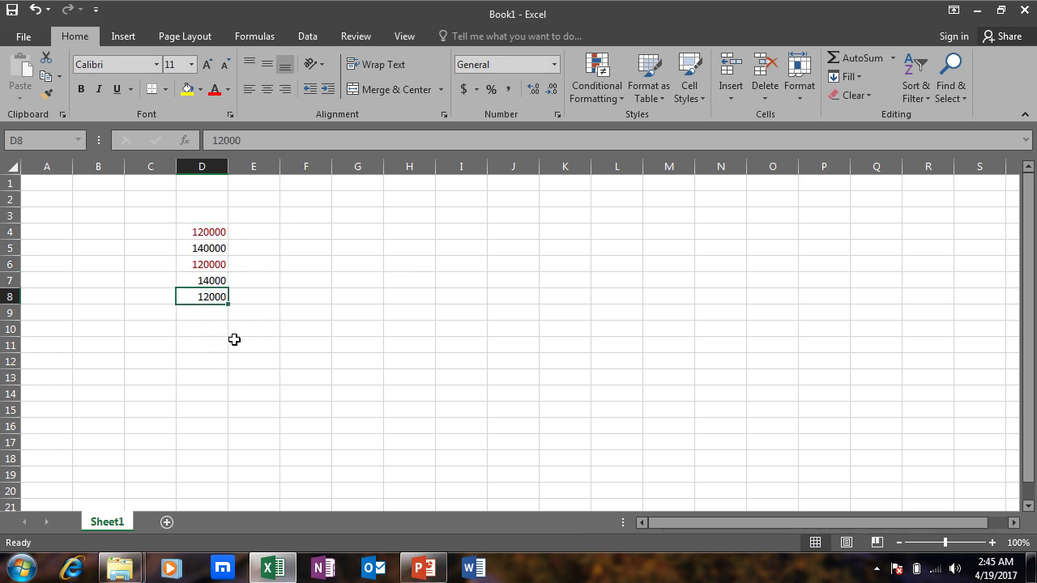
Step: Enter 120000 in cell D8 to test the duplicate highlighting against the other values
{"action": "type", "text": "1200"}
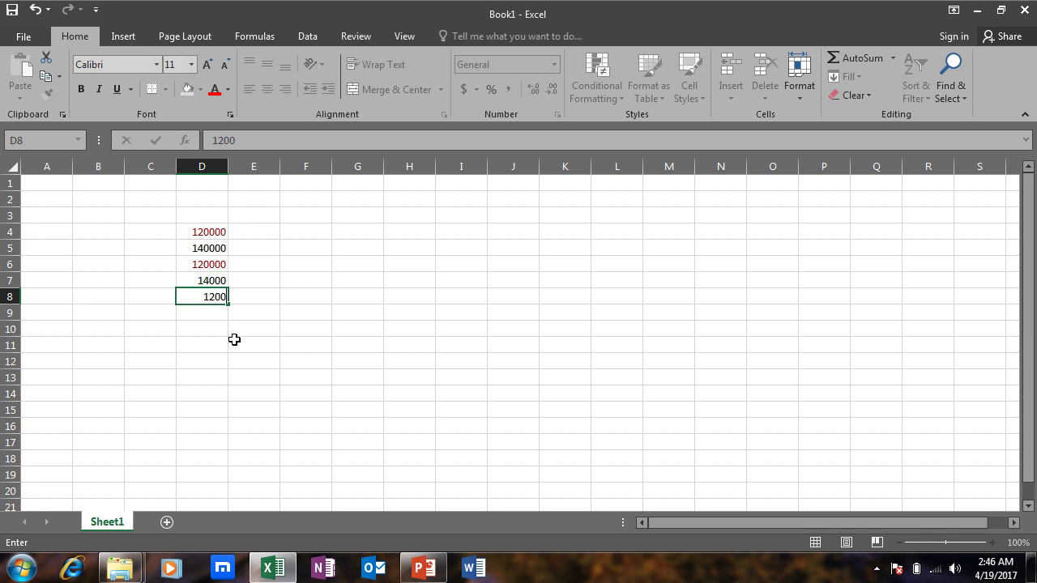
{"action": "type", "text": "00"}
{"action": "key", "text": "Return"}
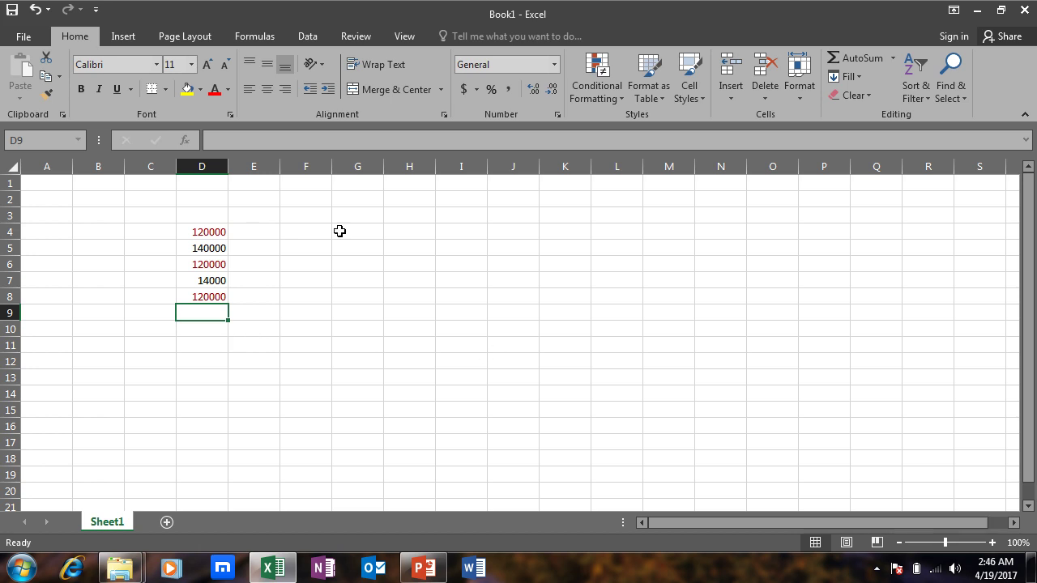
{"action": "left_click_drag", "start_coordinate": [213, 231], "coordinate": [211, 341]}
{"action": "left_click", "coordinate": [312, 329]}
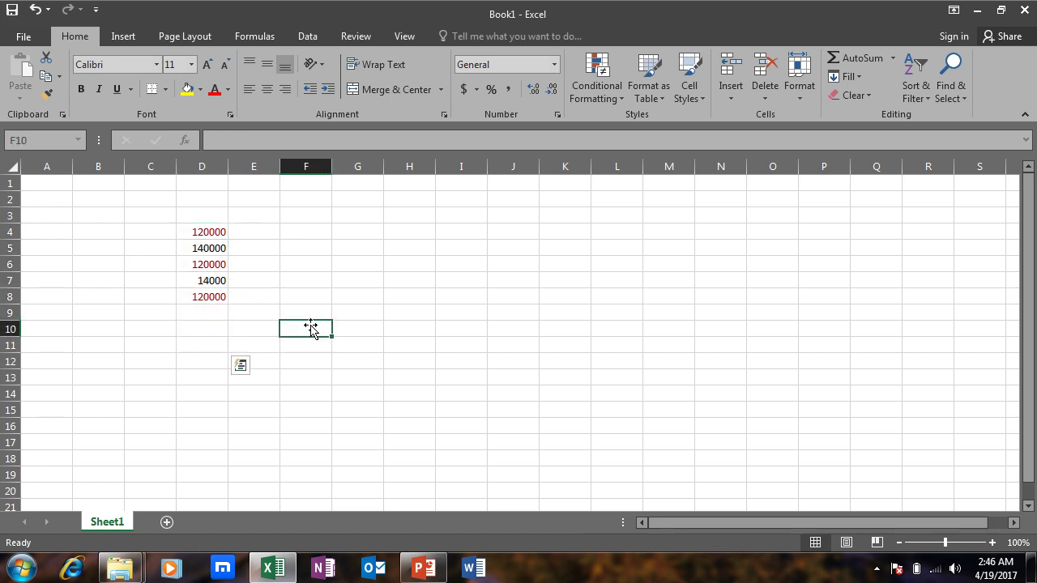
{"action": "left_click_drag", "start_coordinate": [200, 215], "coordinate": [203, 393]}
{"action": "left_click", "coordinate": [296, 340]}
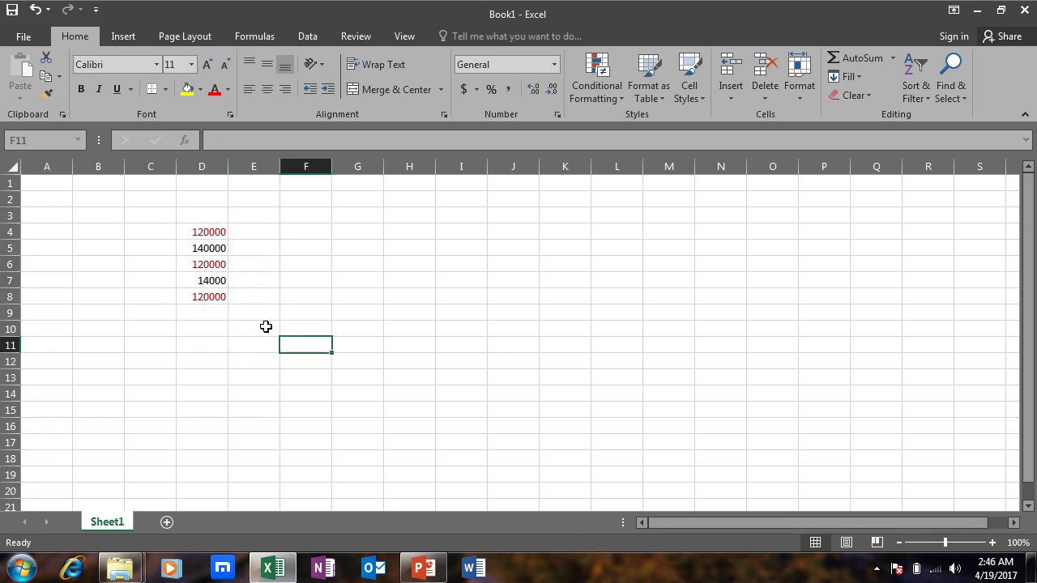
Step: Undo the last entries in cell D8 and the Duplicate Values rule on the column D numbers
{"action": "key", "text": "ctrl+z"}
{"action": "key", "text": "ctrl+z"}
{"action": "key", "text": "ctrl+z"}
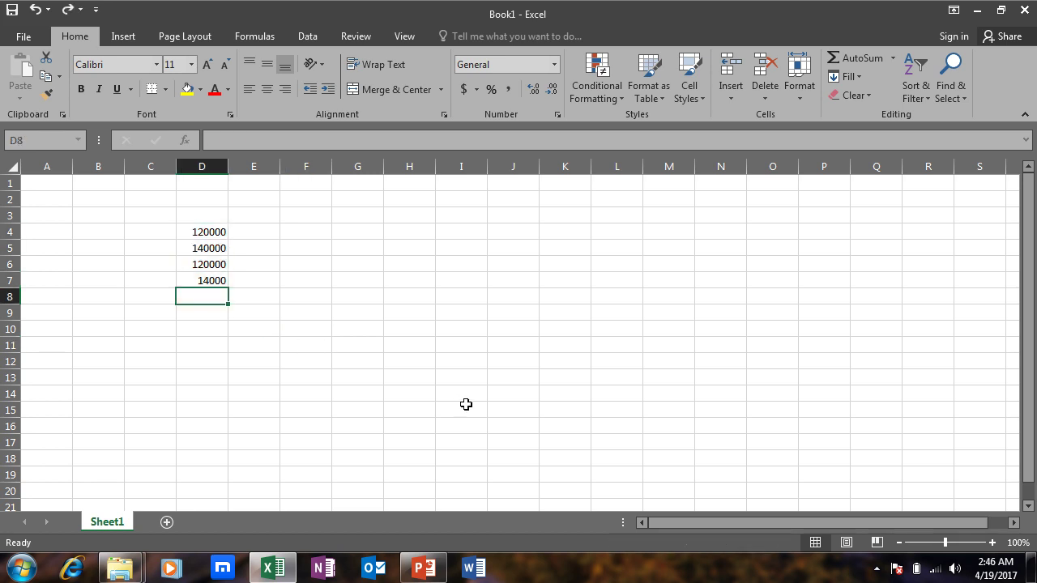
{"action": "left_click", "coordinate": [602, 90]}
{"action": "mouse_move", "coordinate": [661, 129]}
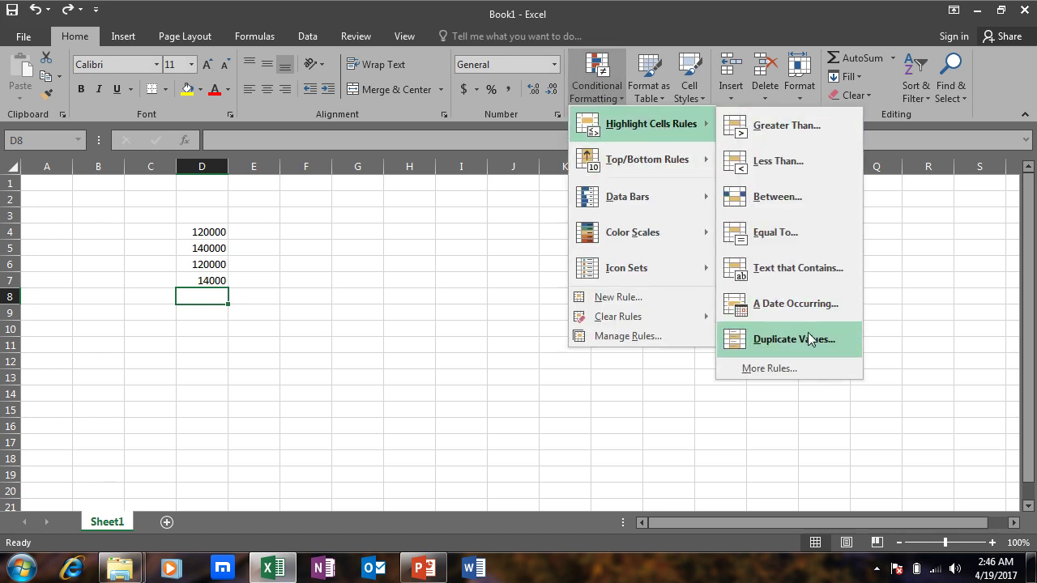
{"action": "mouse_move", "coordinate": [635, 162]}
{"action": "left_click", "coordinate": [334, 235]}
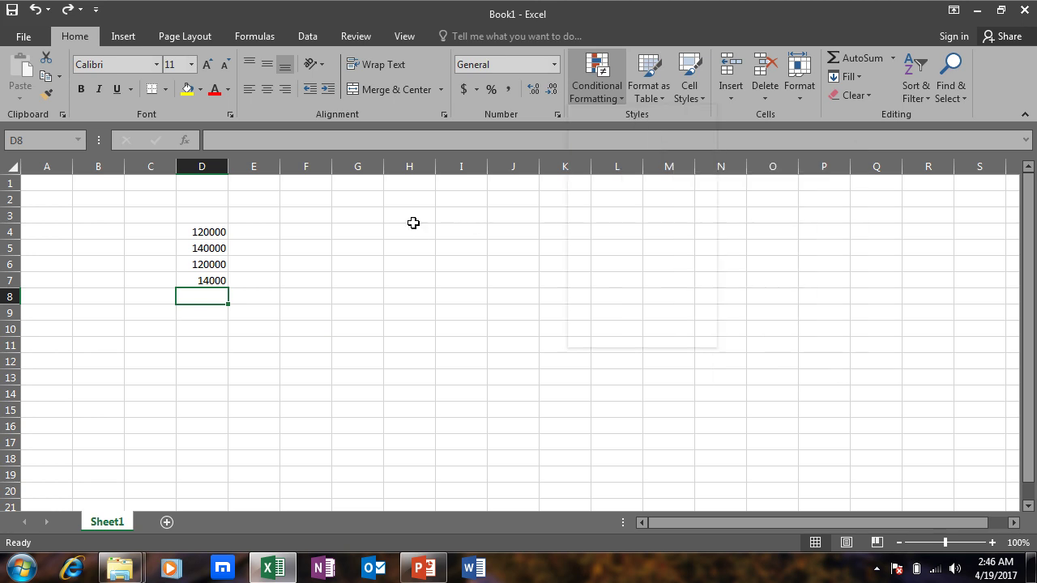
Step: Clear the sample numbers from cells D4 to D8
{"action": "left_click_drag", "start_coordinate": [196, 229], "coordinate": [215, 321]}
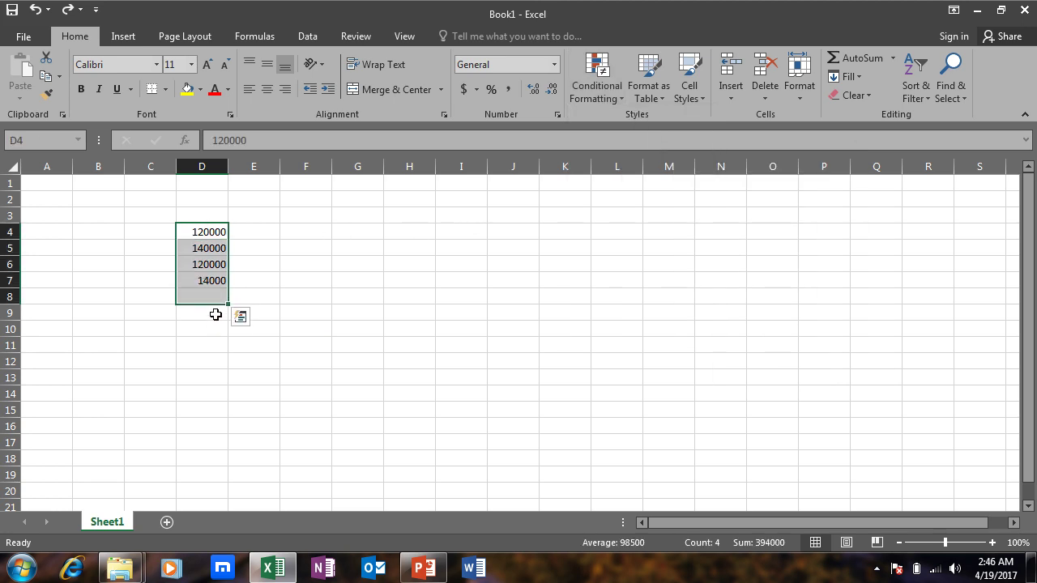
{"action": "key", "text": "Delete"}
Step: Enter the table headers Name, Sc, Eng, Math, Urdu and T/Marks across row 4 in cells E4 to J4
{"action": "left_click", "coordinate": [255, 229]}
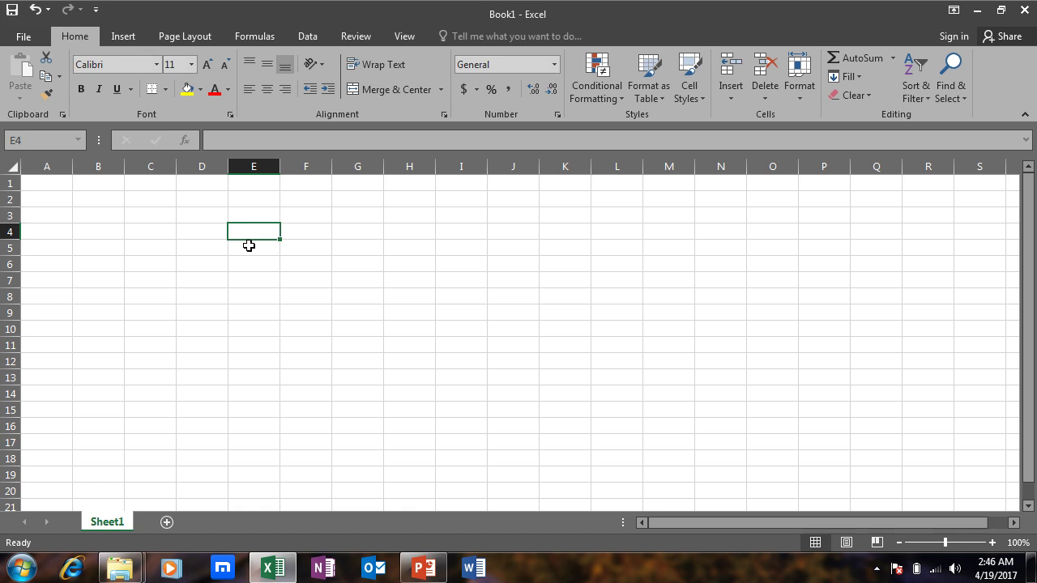
{"action": "type", "text": "Na"}
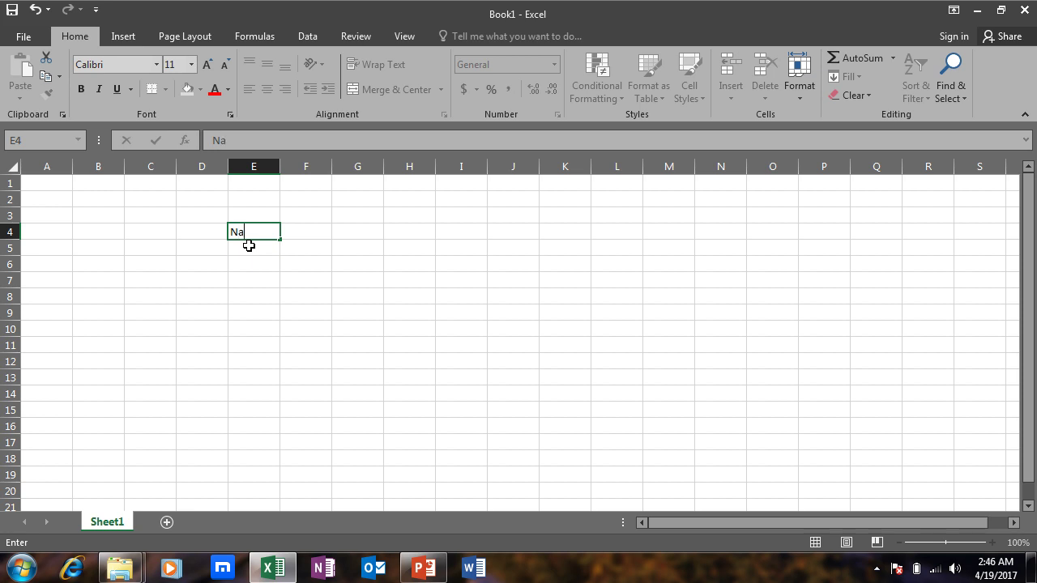
{"action": "type", "text": "me"}
{"action": "key", "text": "Tab"}
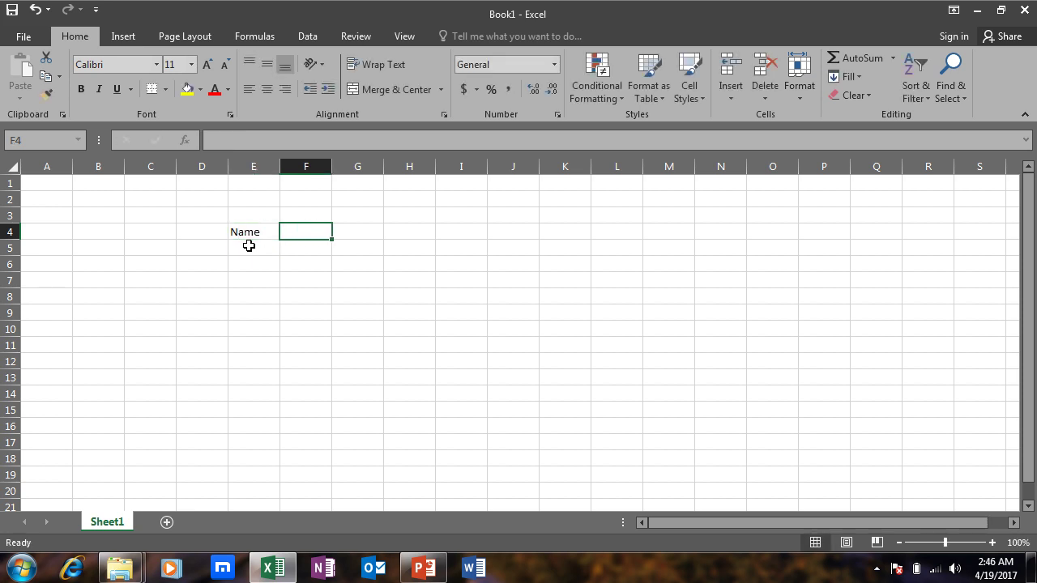
{"action": "type", "text": "Sc"}
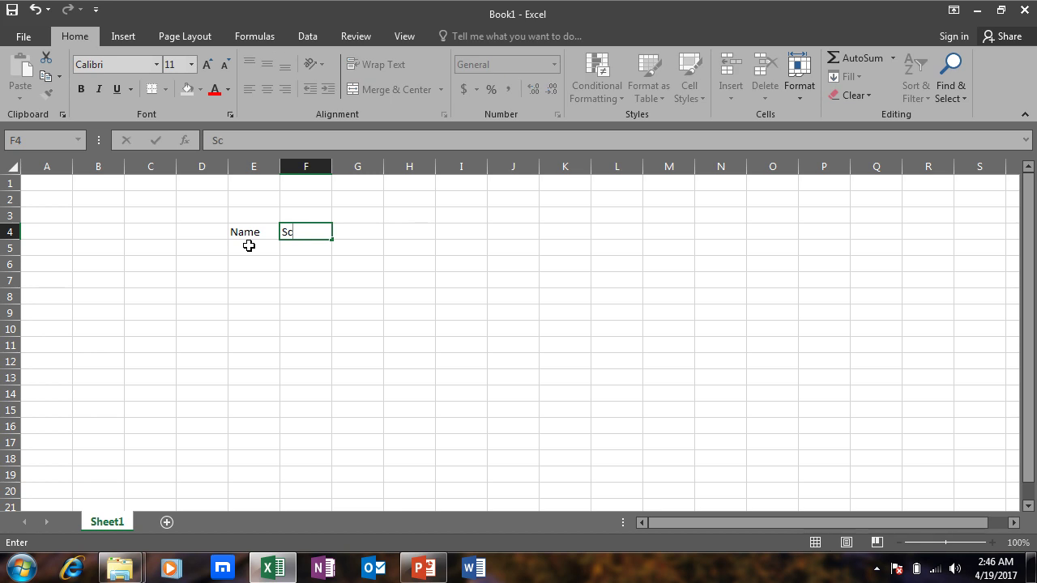
{"action": "key", "text": "Tab"}
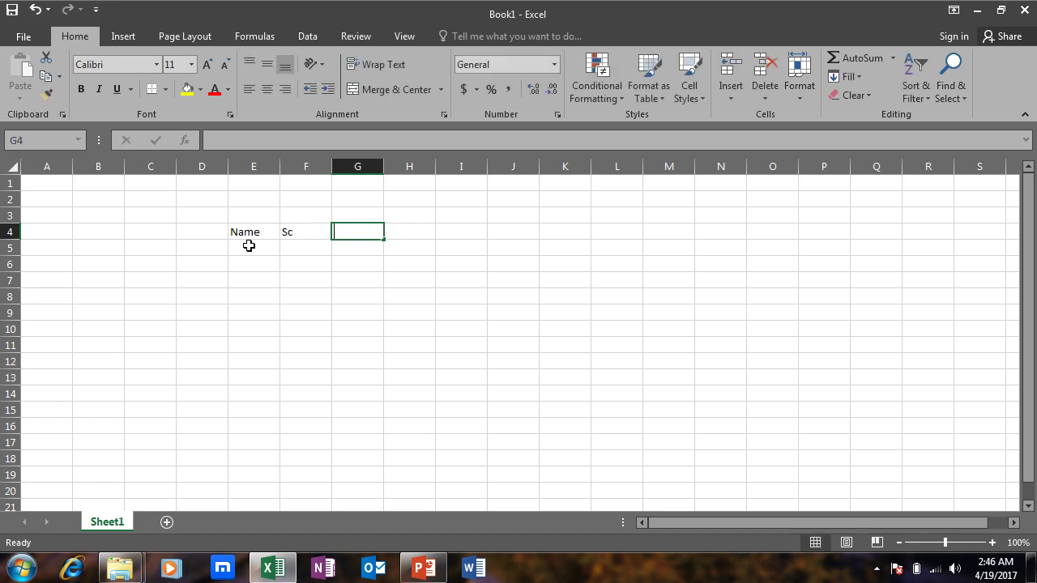
{"action": "type", "text": "Eng"}
{"action": "key", "text": "Tab"}
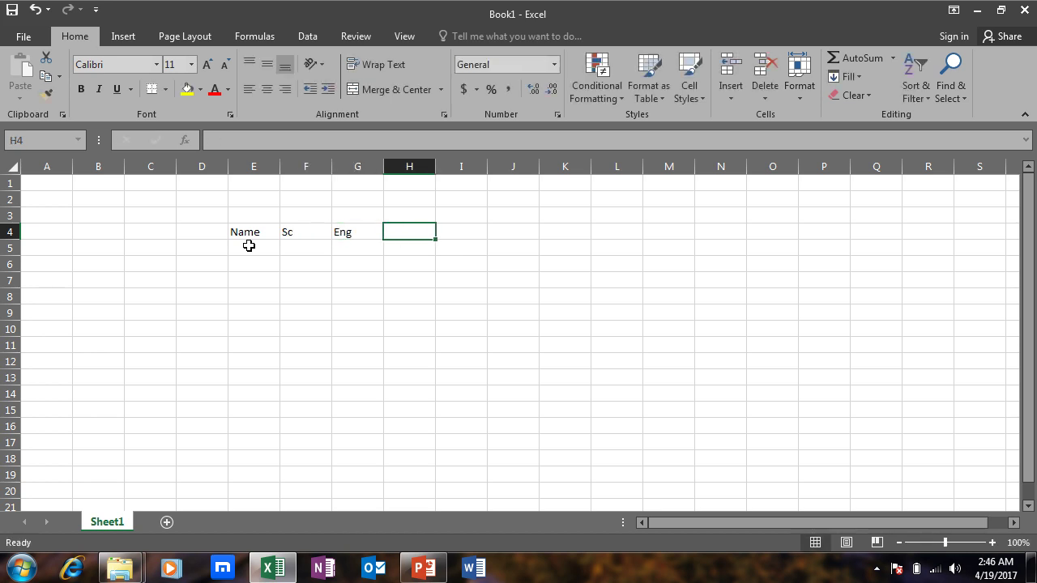
{"action": "type", "text": "Math"}
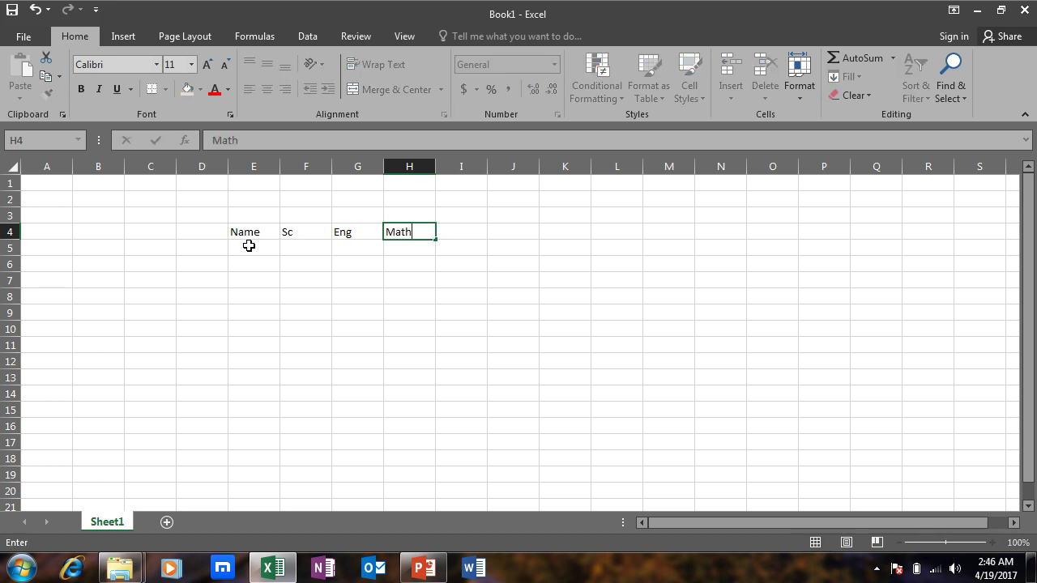
{"action": "key", "text": "Tab"}
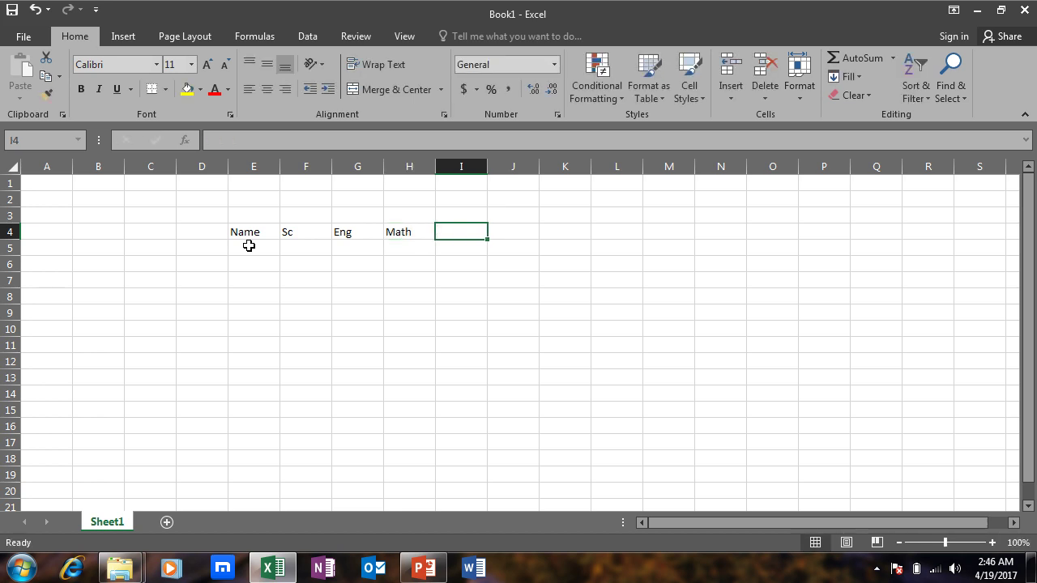
{"action": "type", "text": "Urdu"}
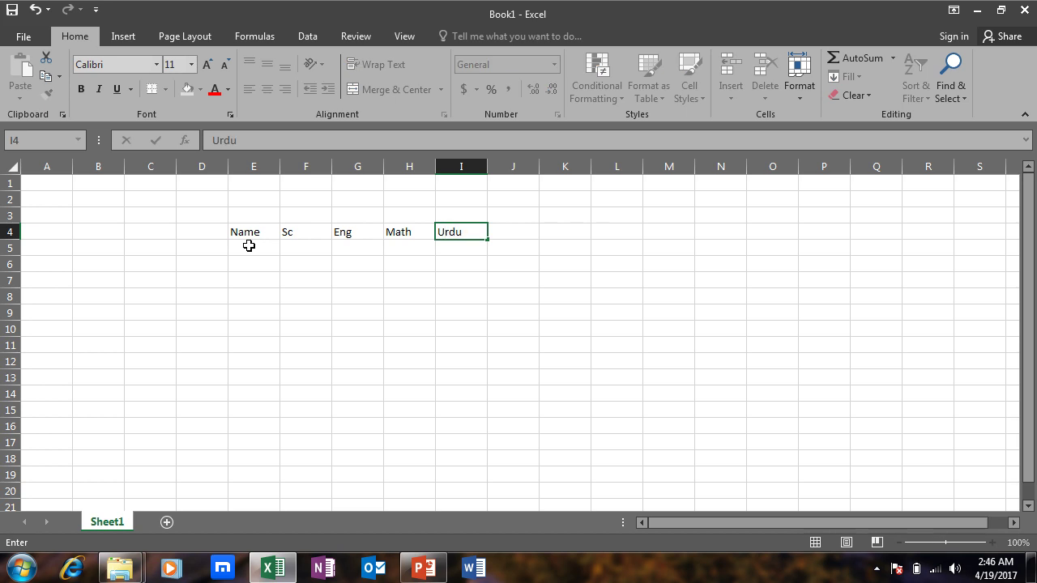
{"action": "key", "text": "Tab"}
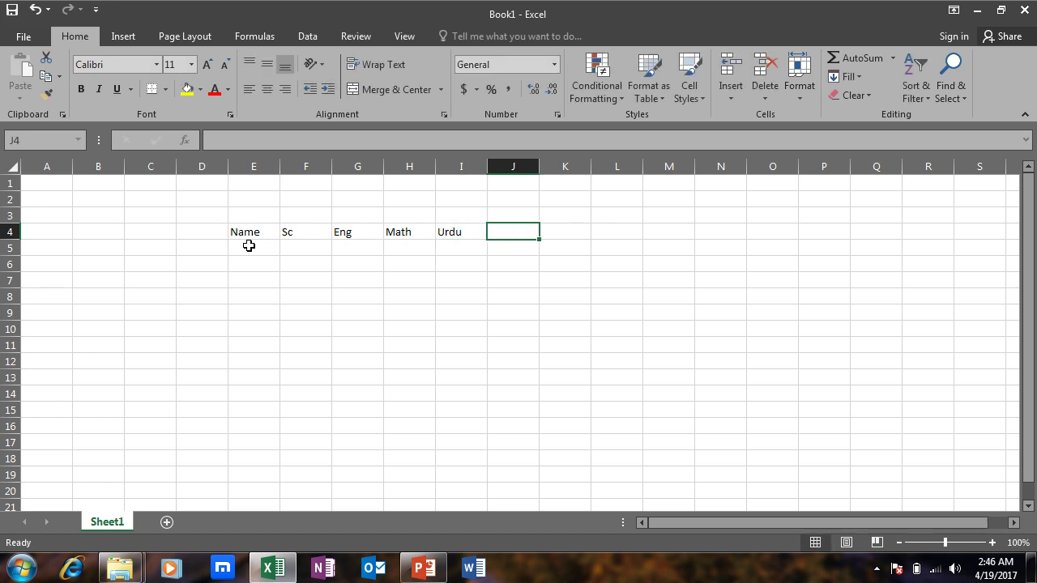
{"action": "type", "text": "T"}
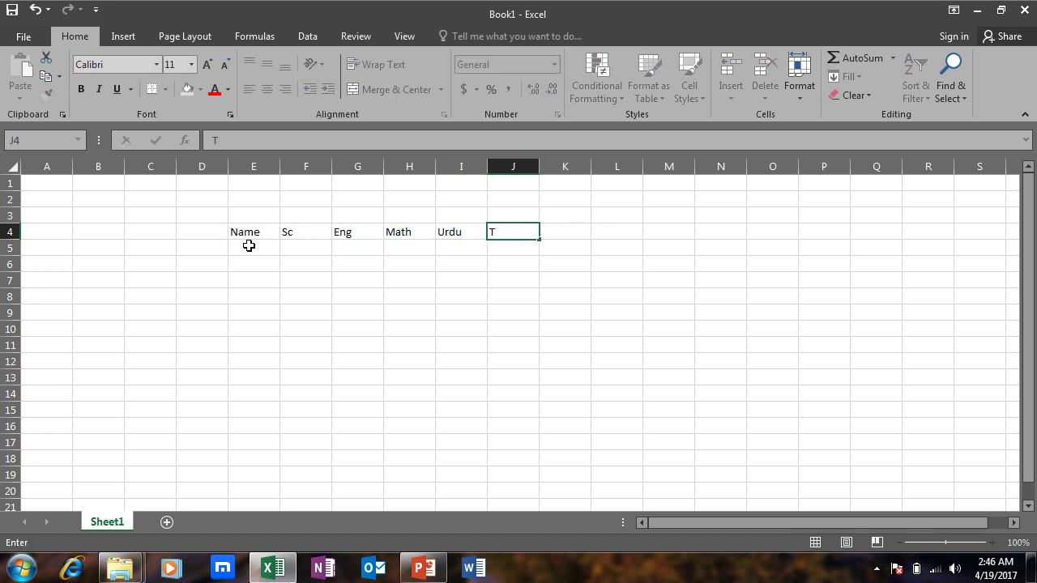
{"action": "type", "text": "/Marks"}
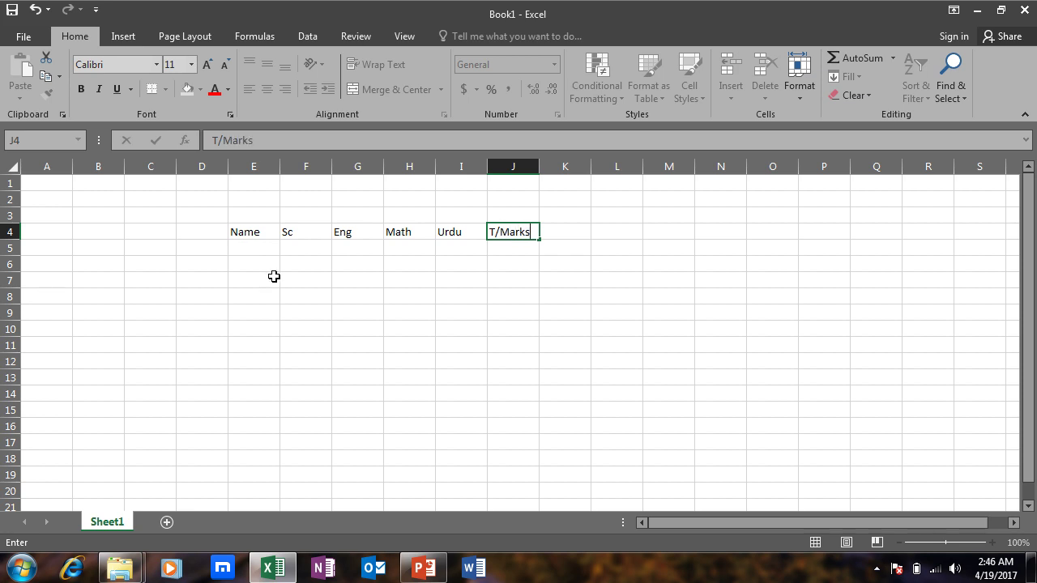
{"action": "left_click", "coordinate": [313, 297]}
Step: Fill the Name column with a list of students' first names in cells E5 to E16
{"action": "left_click", "coordinate": [238, 248]}
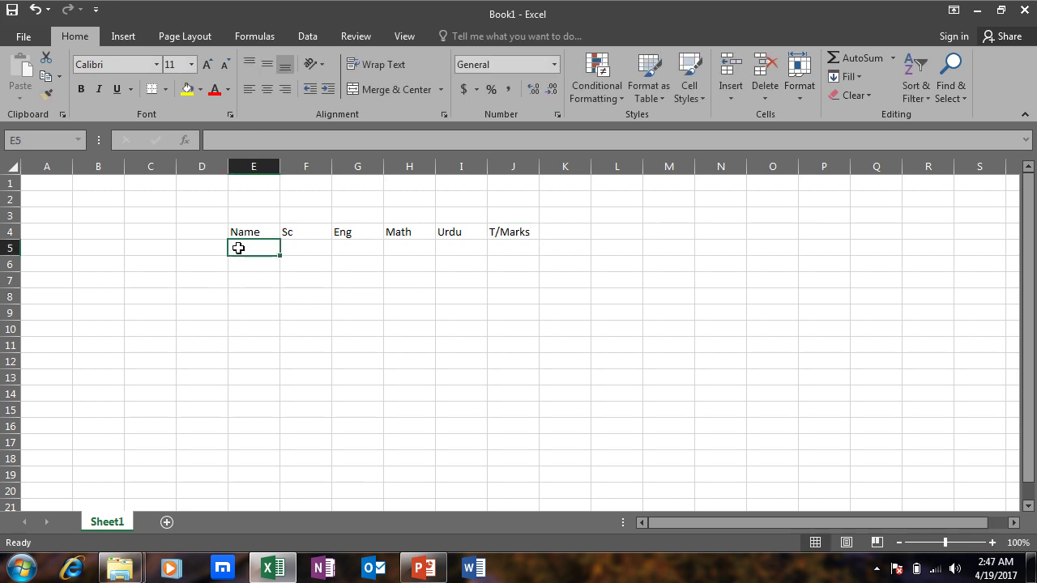
{"action": "type", "text": "Asad"}
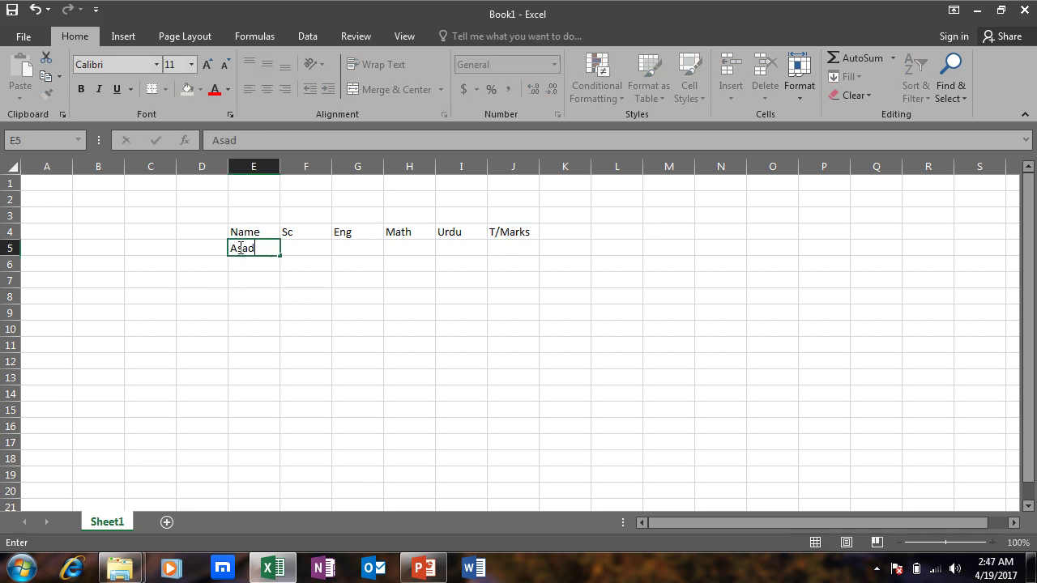
{"action": "key", "text": "Return"}
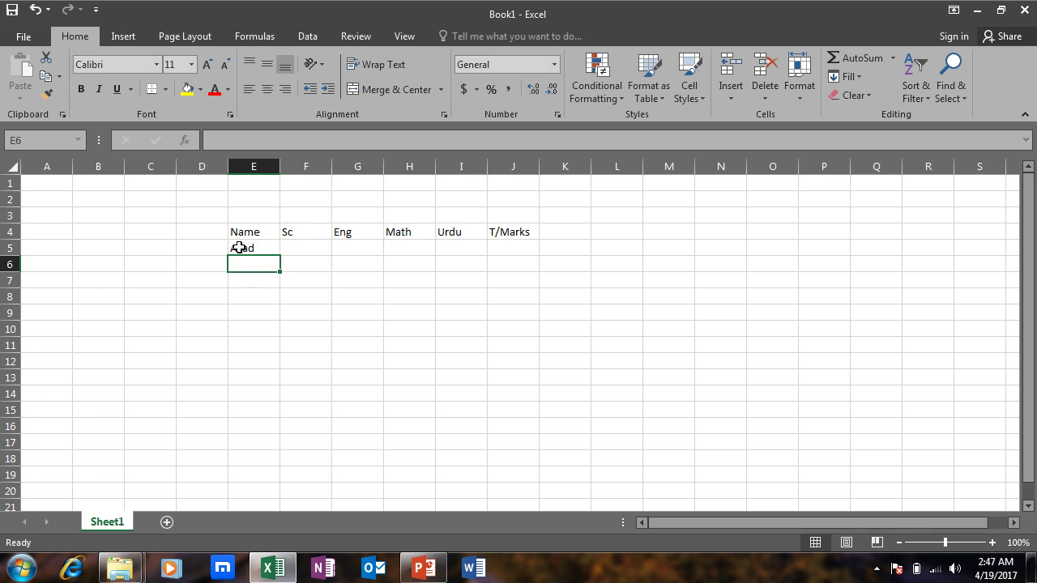
{"action": "type", "text": "Fari"}
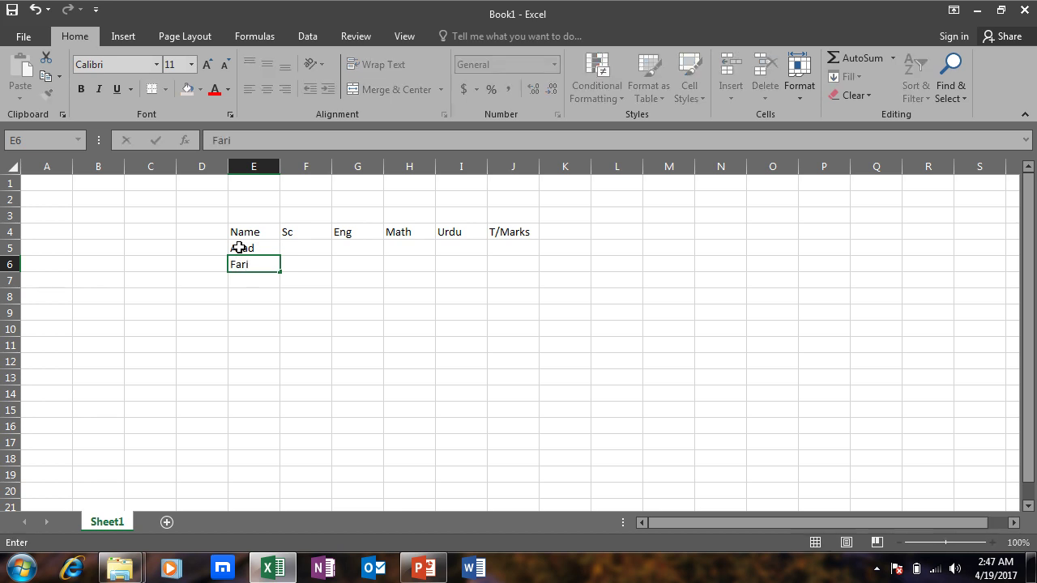
{"action": "type", "text": "d"}
{"action": "key", "text": "Return"}
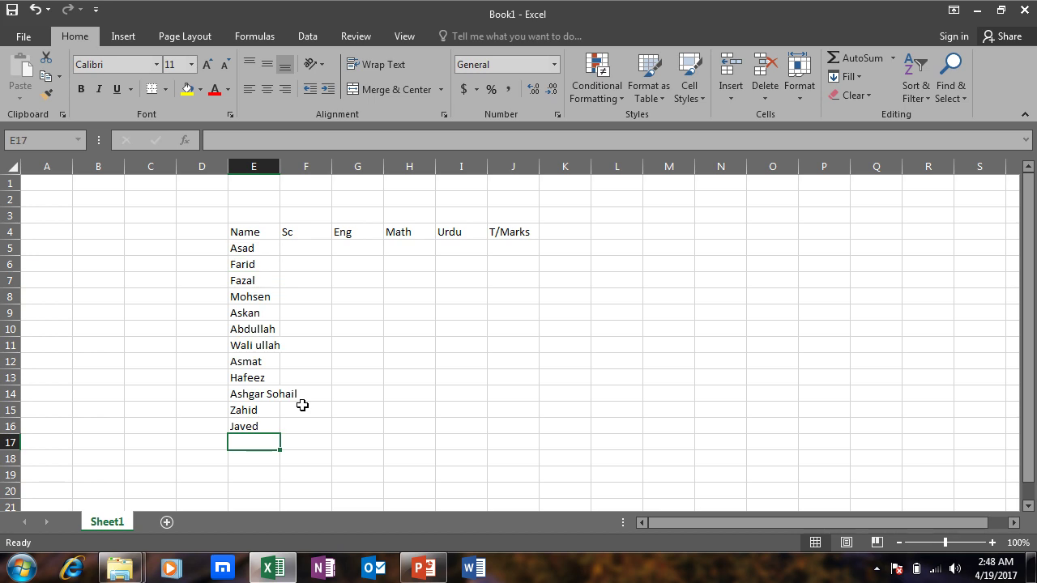
{"action": "left_click", "coordinate": [875, 570]}
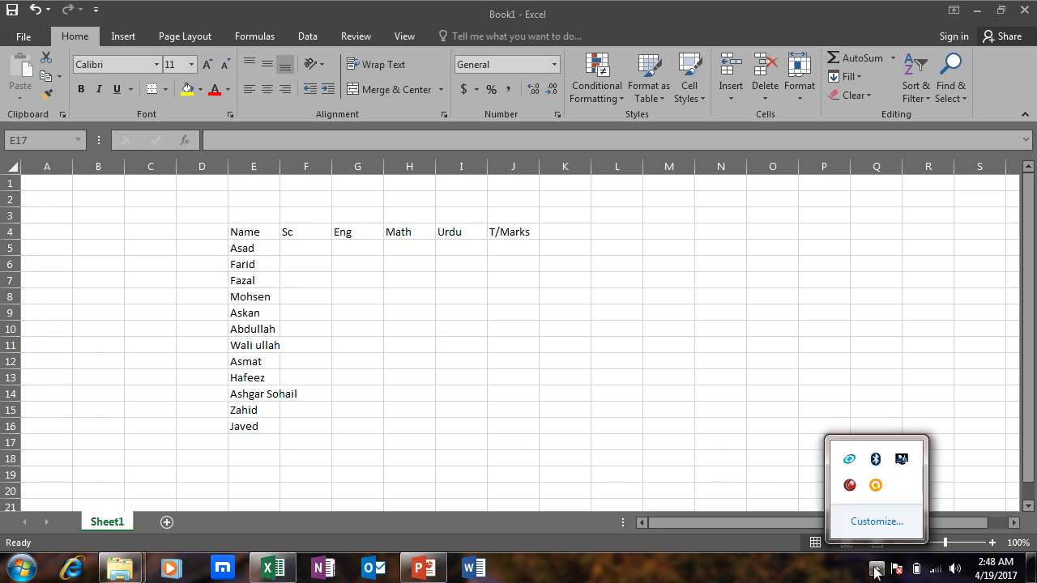
{"action": "left_click", "coordinate": [875, 571]}
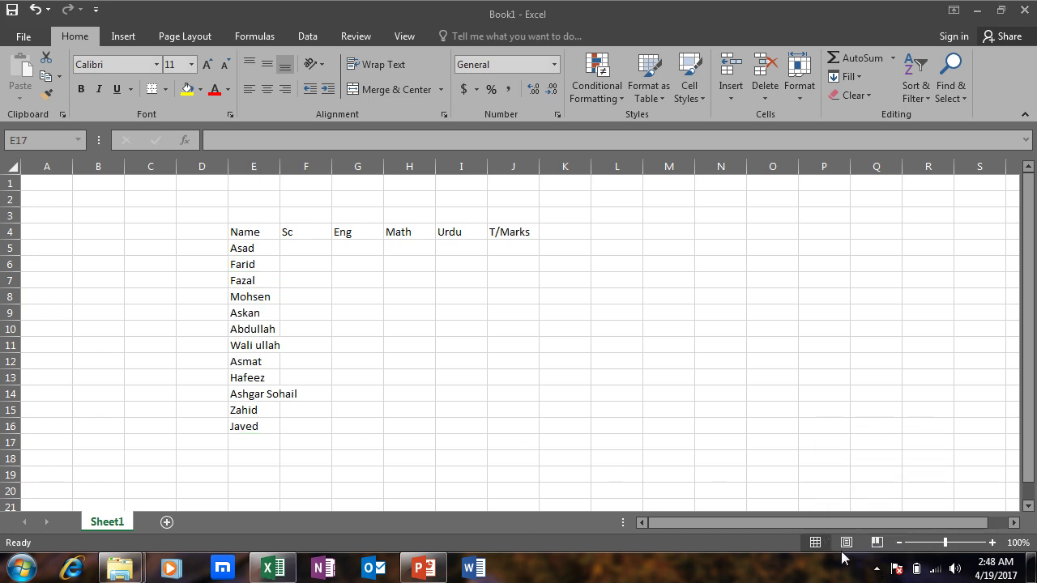
Step: Fit column E's width to its longest entry and add one more student's name in cell E17
{"action": "left_click", "coordinate": [264, 394]}
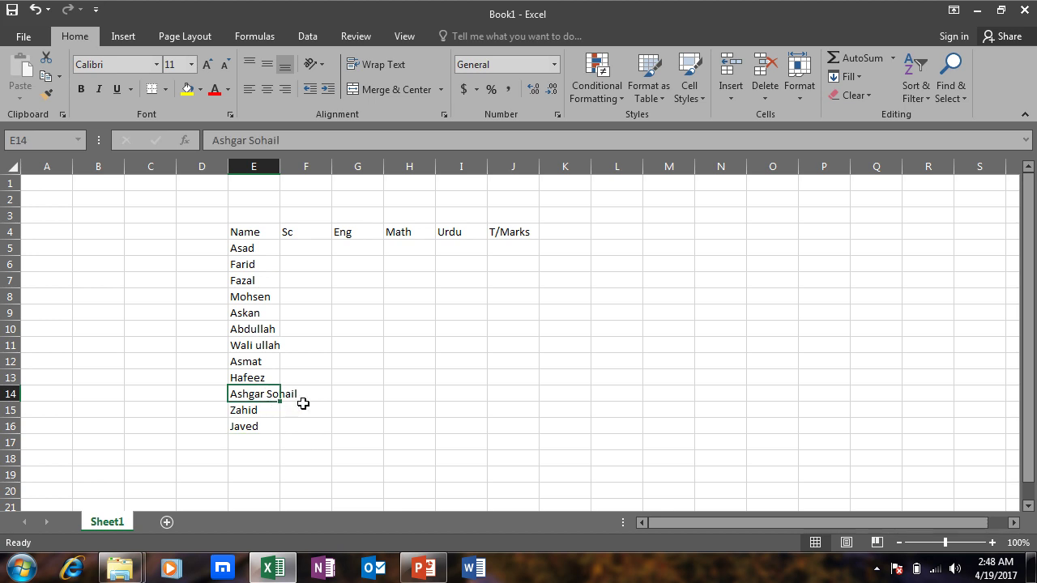
{"action": "double_click", "coordinate": [279, 171]}
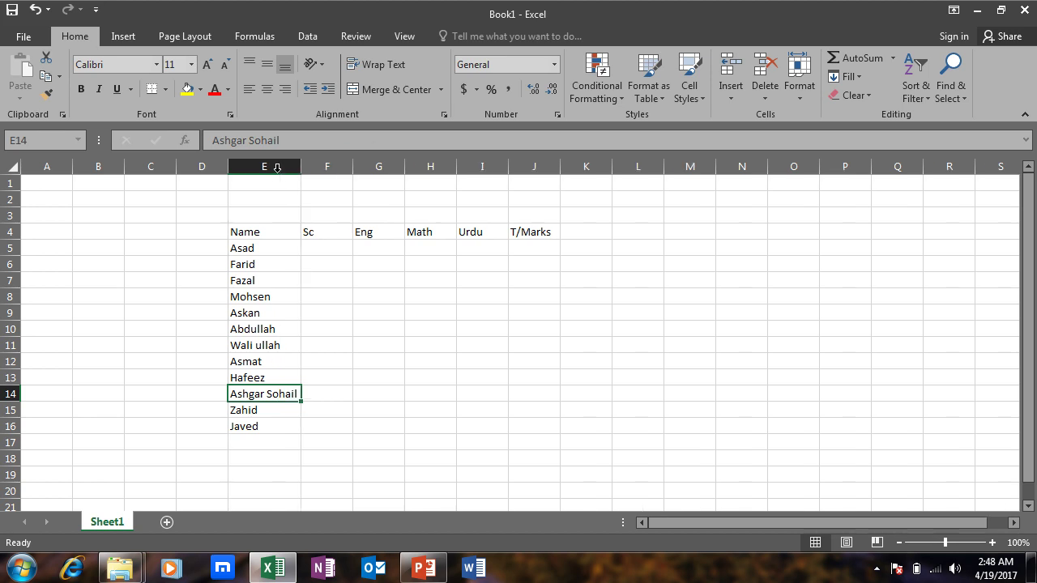
{"action": "left_click", "coordinate": [258, 443]}
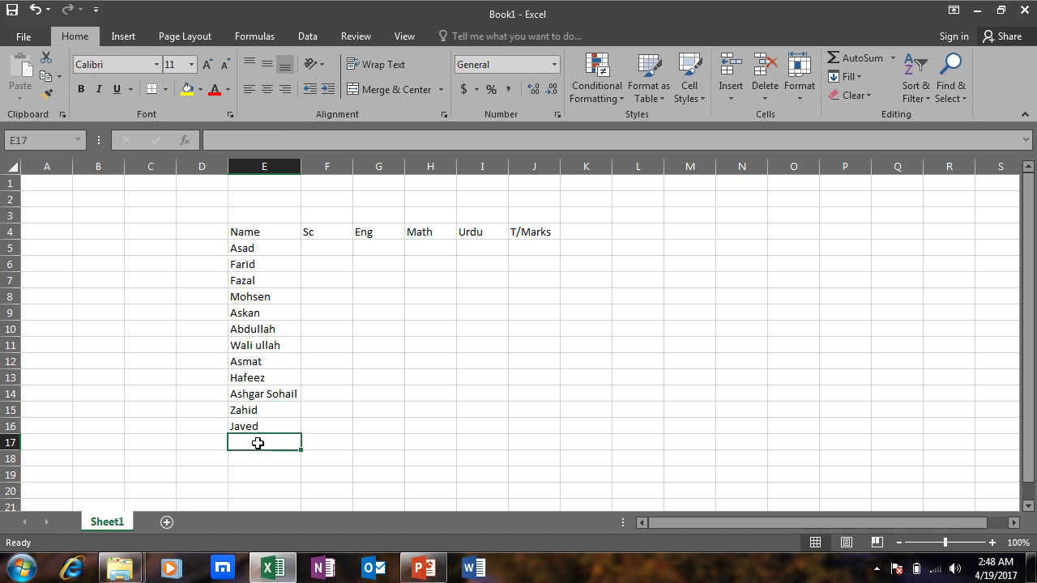
{"action": "type", "text": "o"}
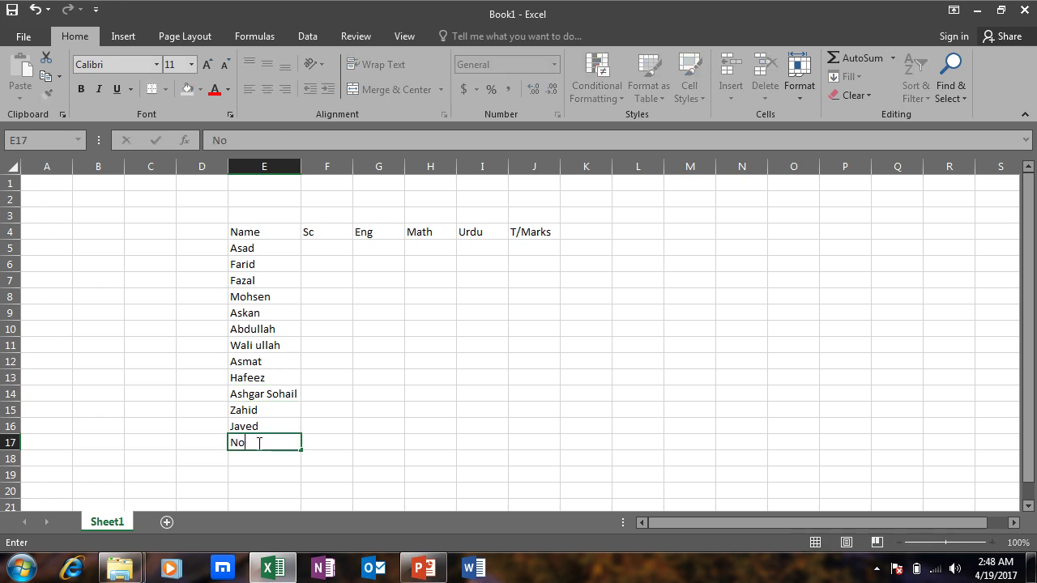
{"action": "type", "text": "hman"}
{"action": "left_click", "coordinate": [339, 263]}
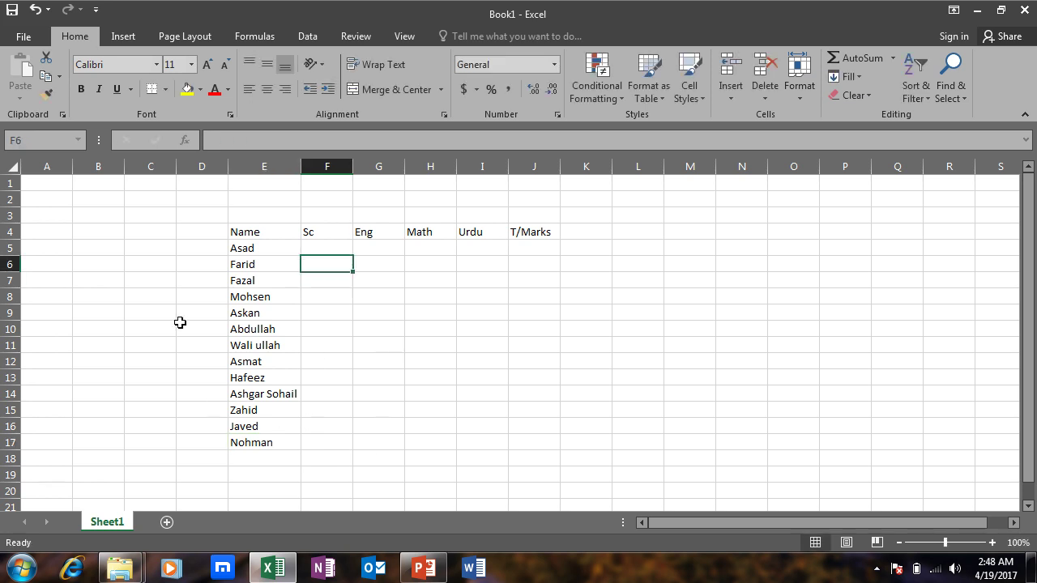
Step: Add the serial number header Sno in cell D4, beside the Name header
{"action": "left_click", "coordinate": [244, 232]}
{"action": "left_click", "coordinate": [204, 234]}
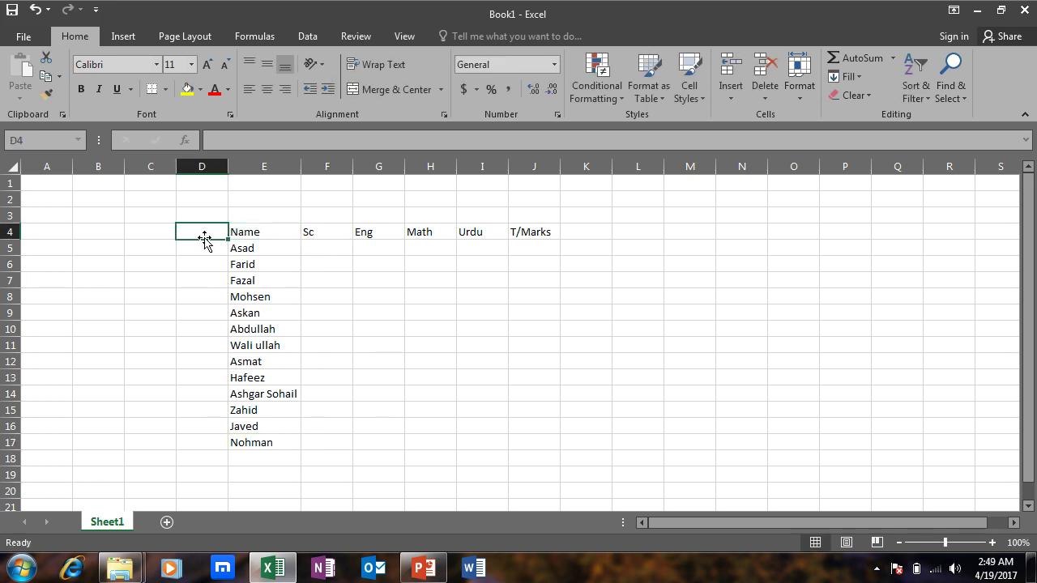
{"action": "type", "text": "SNo"}
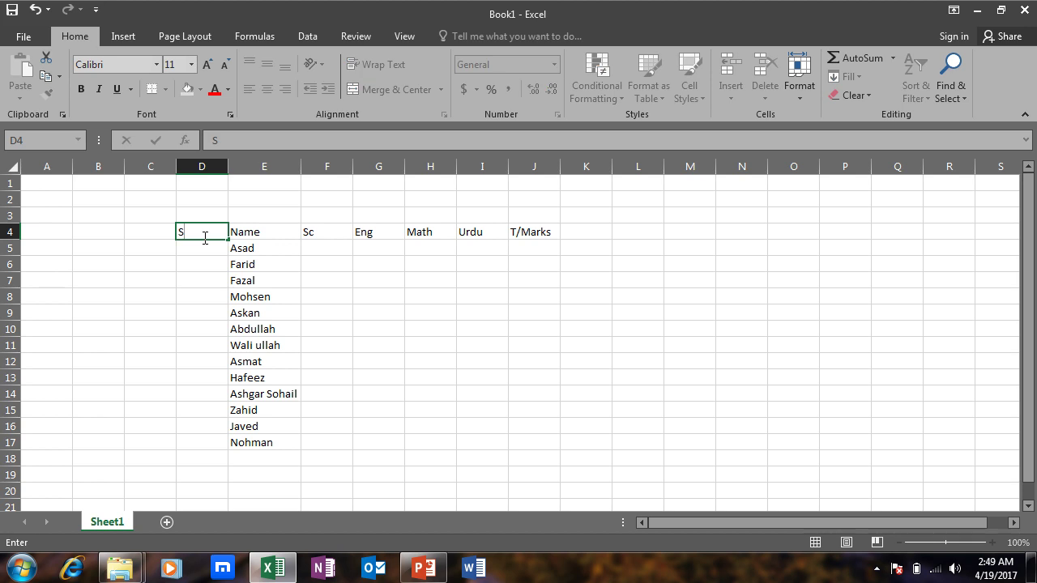
{"action": "left_click", "coordinate": [167, 260]}
{"action": "left_click", "coordinate": [195, 250]}
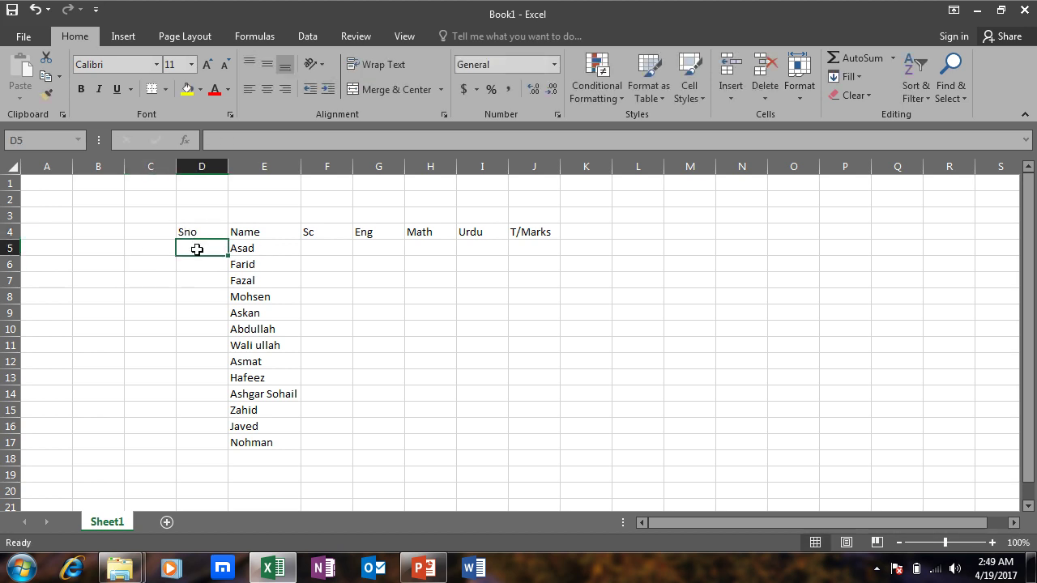
Step: Number the students 1 to 13 in cells D5 to D17 by filling a series down from 1
{"action": "type", "text": "1"}
{"action": "left_click", "coordinate": [156, 262]}
{"action": "left_click", "coordinate": [203, 250]}
{"action": "left_click_drag", "start_coordinate": [226, 254], "coordinate": [234, 458]}
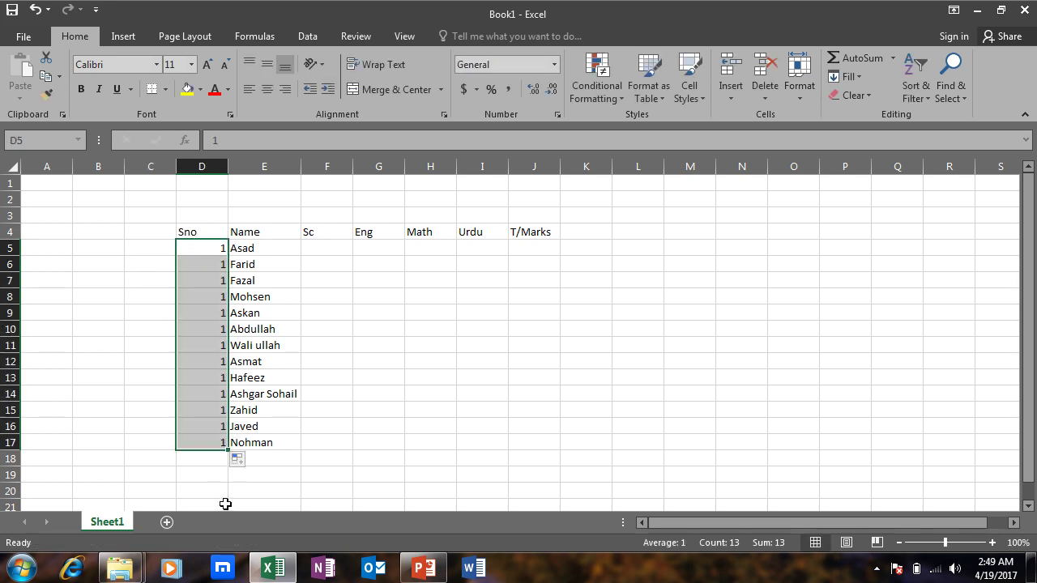
{"action": "left_click", "coordinate": [250, 462]}
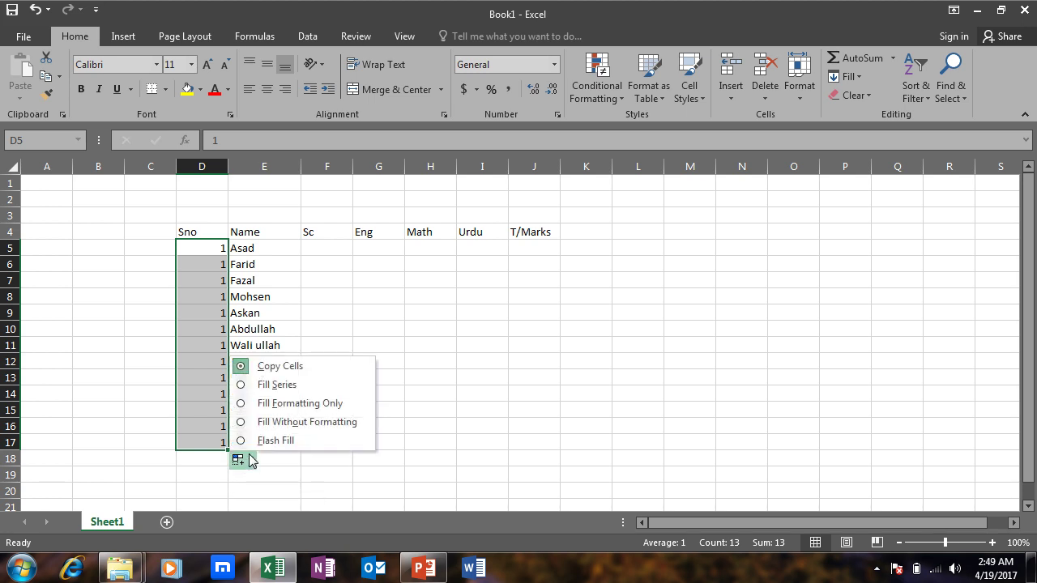
{"action": "left_click", "coordinate": [242, 386]}
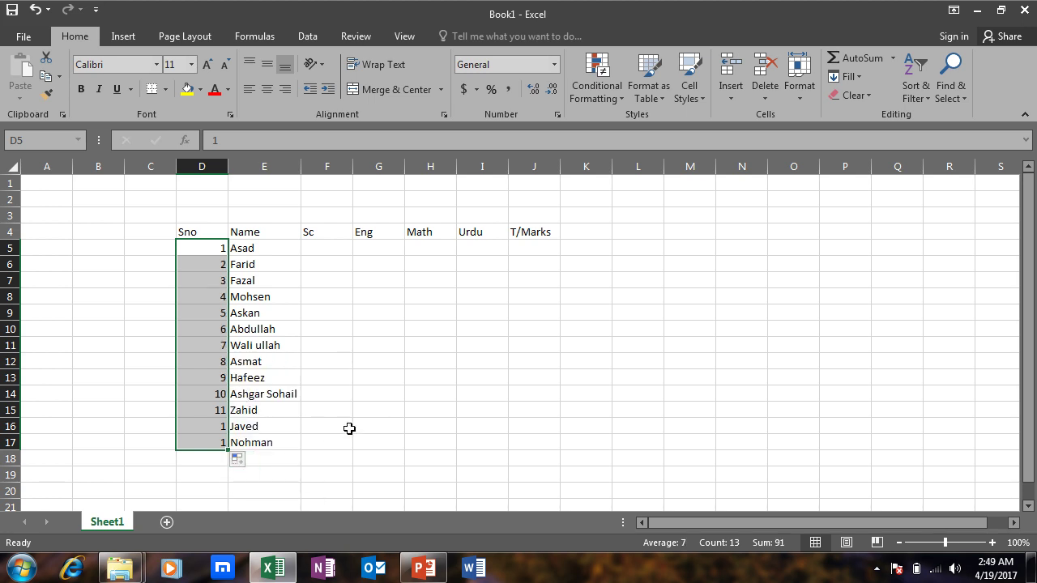
{"action": "left_click", "coordinate": [448, 432]}
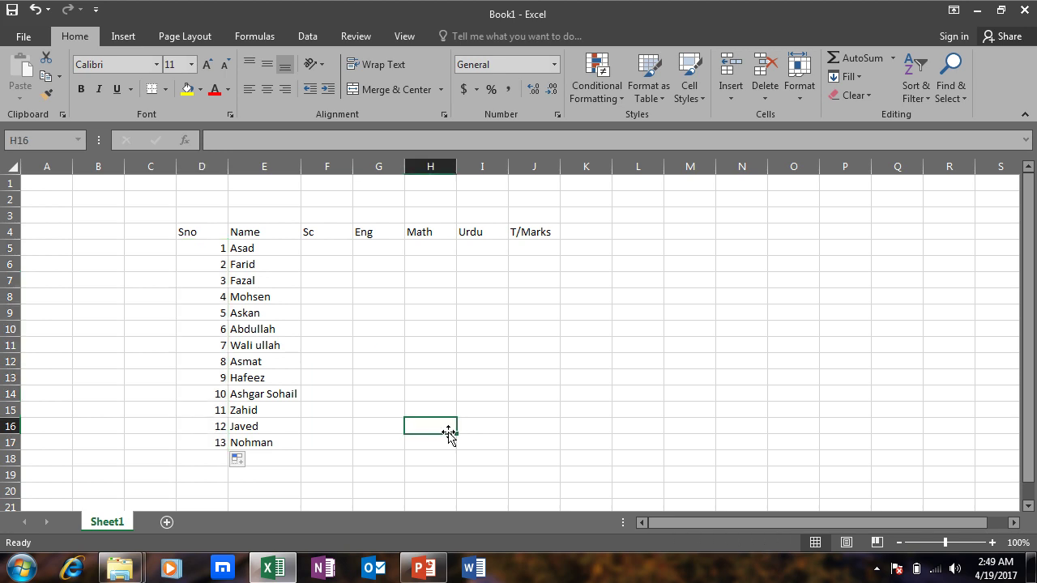
{"action": "left_click", "coordinate": [317, 248]}
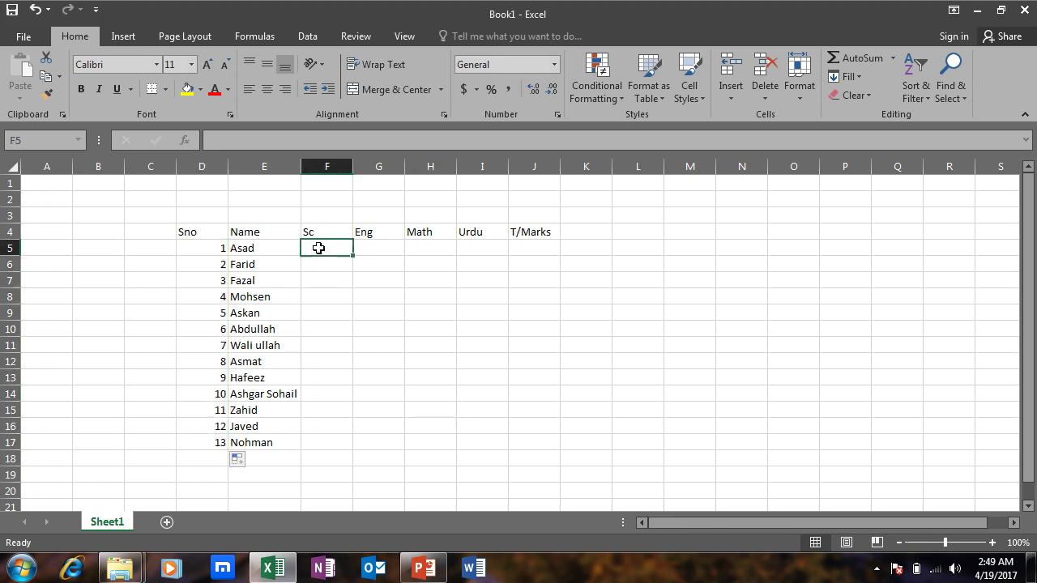
{"action": "left_click", "coordinate": [523, 243]}
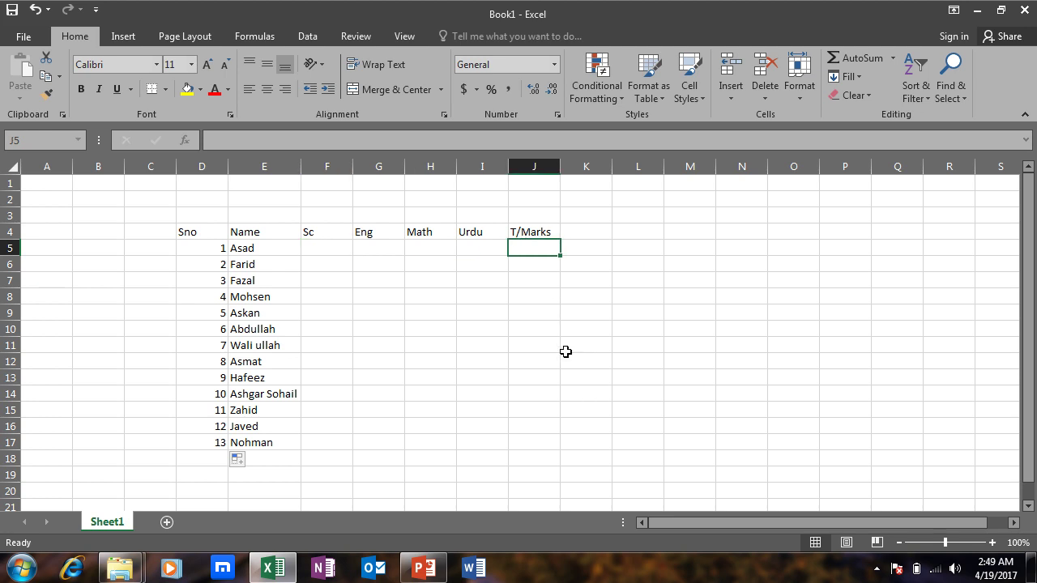
{"action": "left_click_drag", "start_coordinate": [305, 246], "coordinate": [494, 247]}
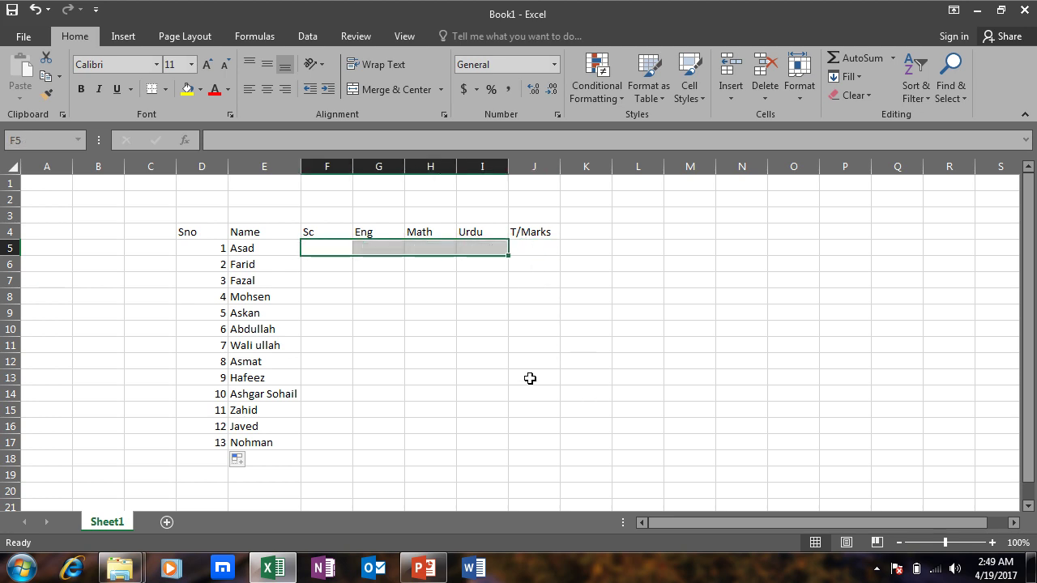
Step: Begin a SUM formula in cell J5 under the T/Marks header
{"action": "left_click", "coordinate": [546, 248]}
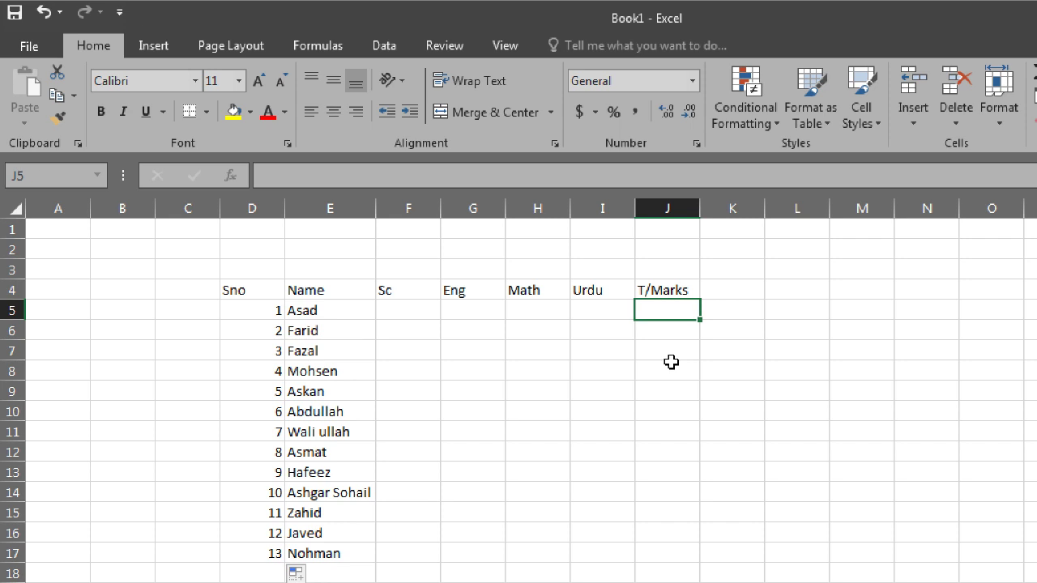
{"action": "type", "text": "="}
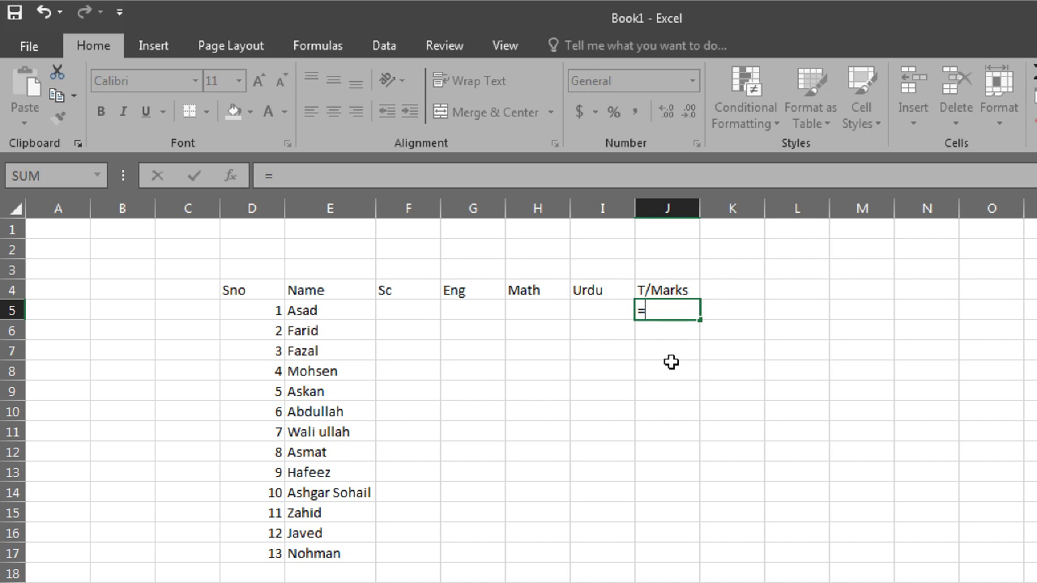
{"action": "type", "text": "sum"}
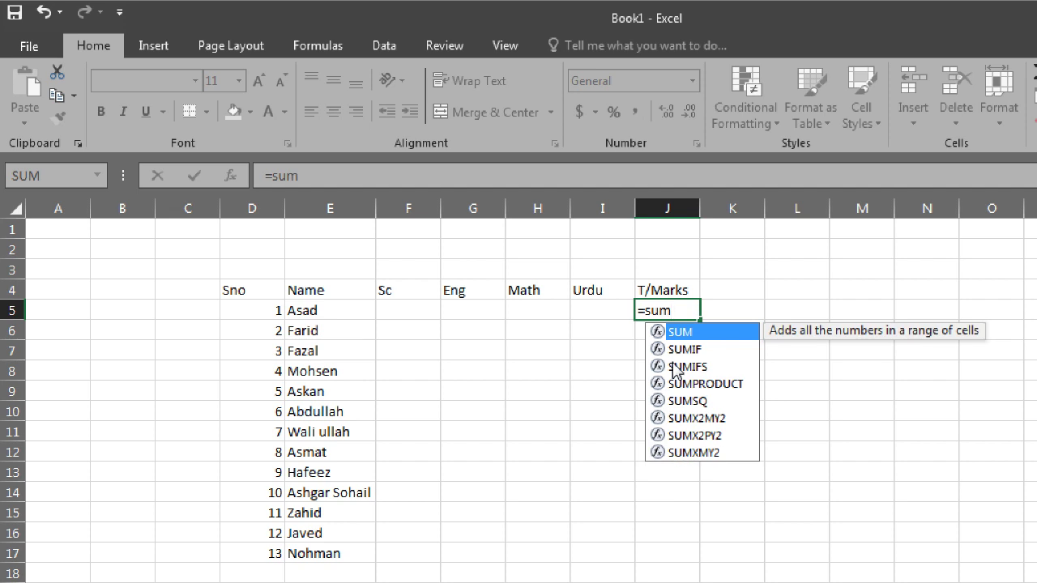
{"action": "key", "text": "Tab"}
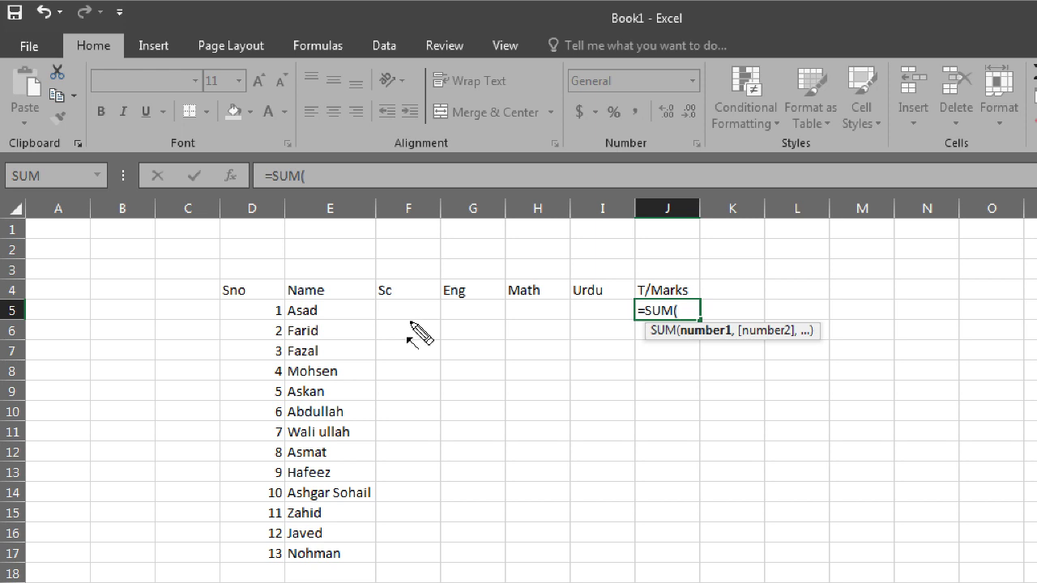
{"action": "left_click_drag", "start_coordinate": [414, 219], "coordinate": [409, 306]}
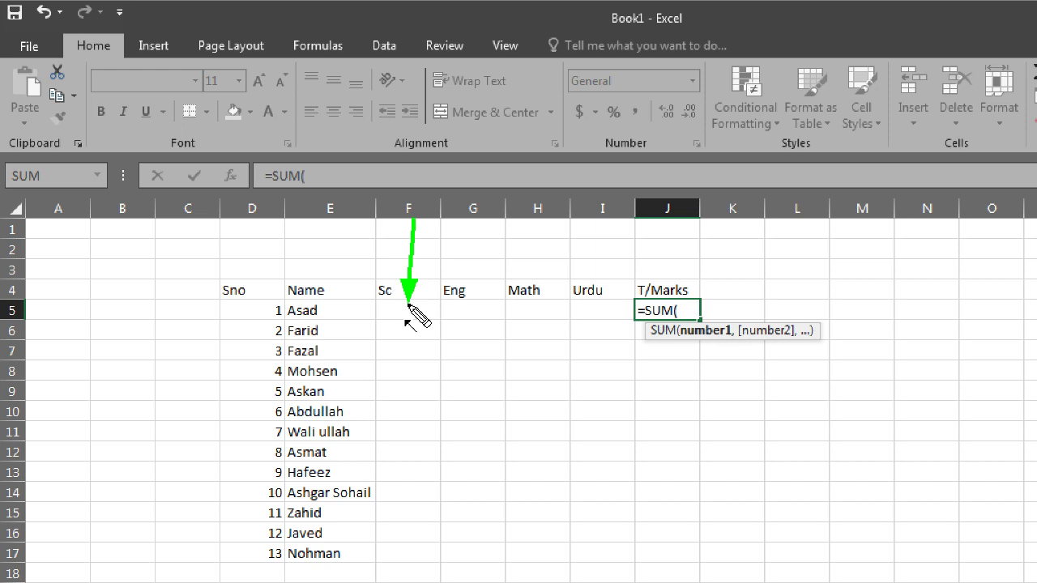
{"action": "left_click_drag", "start_coordinate": [34, 310], "coordinate": [389, 315]}
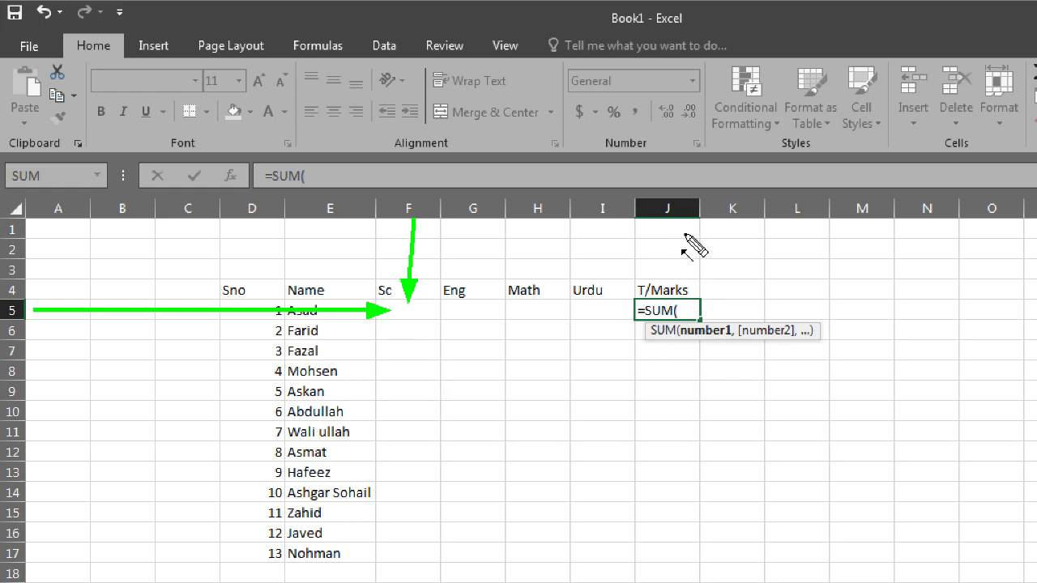
{"action": "left_click_drag", "start_coordinate": [665, 217], "coordinate": [666, 296]}
{"action": "left_click_drag", "start_coordinate": [4, 310], "coordinate": [624, 305]}
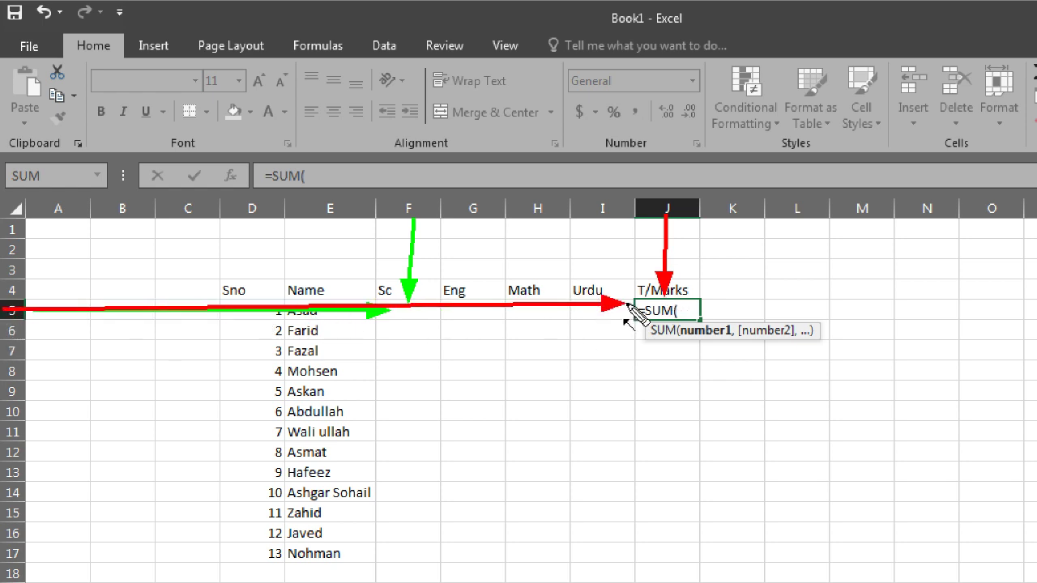
{"action": "left_click_drag", "start_coordinate": [599, 213], "coordinate": [598, 280]}
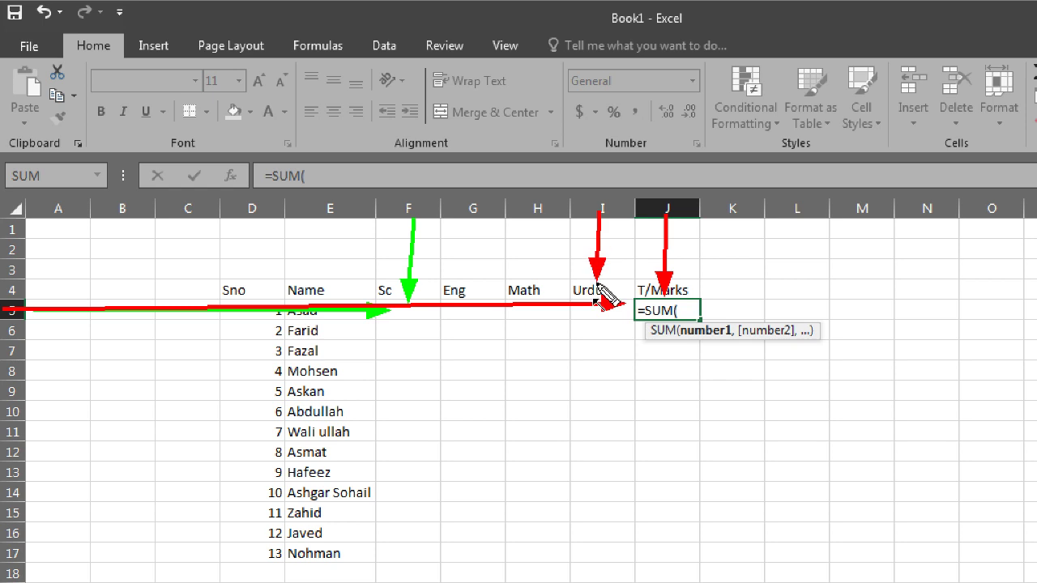
{"action": "key", "text": "Escape"}
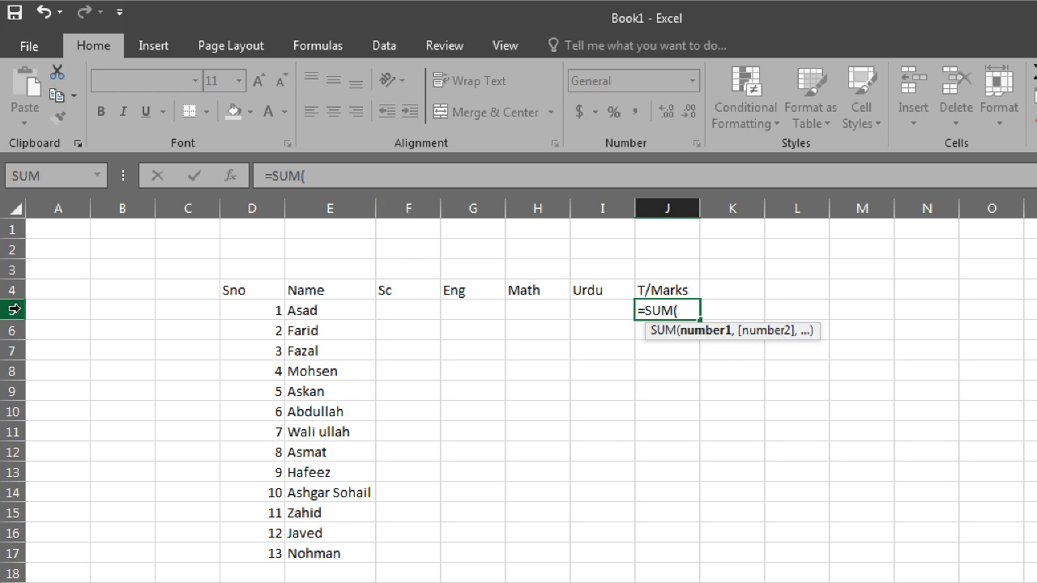
Step: Complete the SUM formula in J5 with the range F5:I5 and copy it down the T/Marks column to J17
{"action": "type", "text": "f5:"}
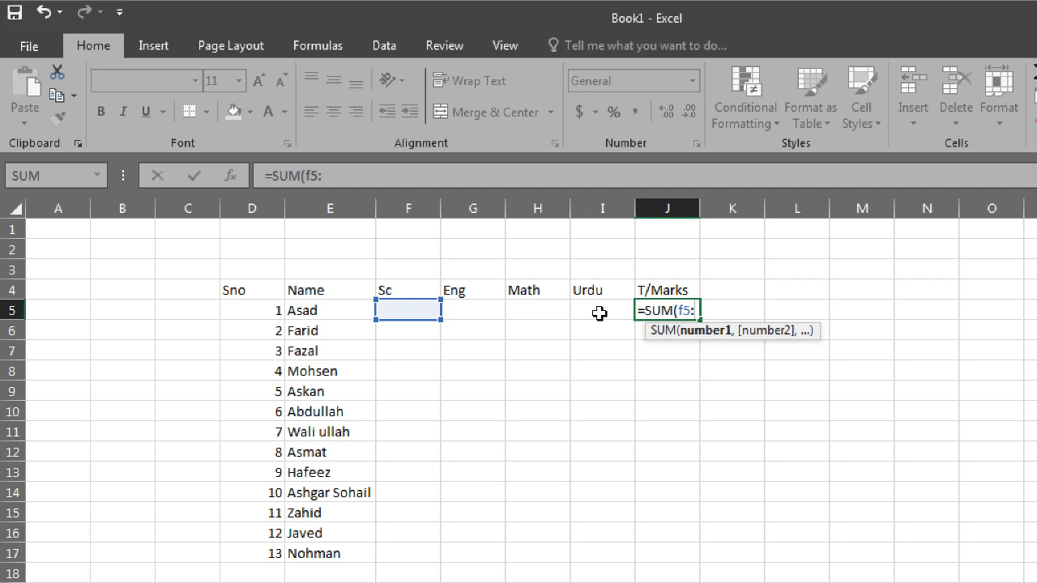
{"action": "type", "text": "i5"}
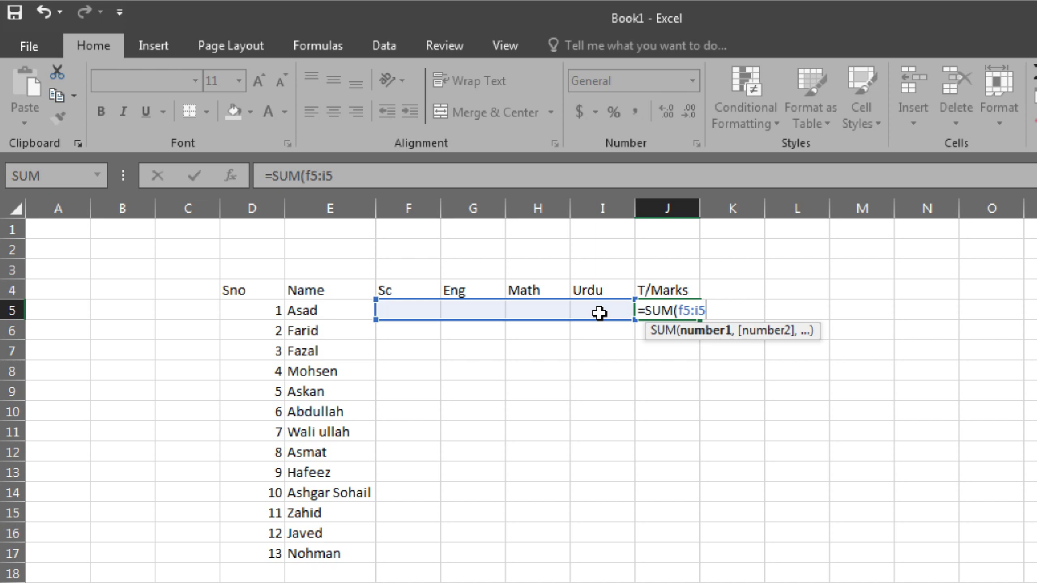
{"action": "type", "text": ")"}
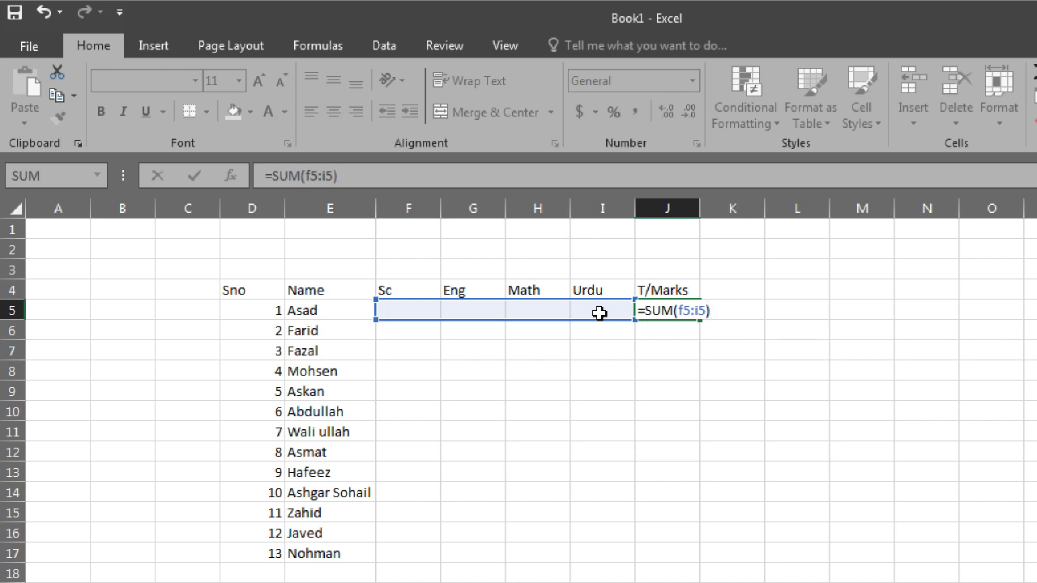
{"action": "key", "text": "Return"}
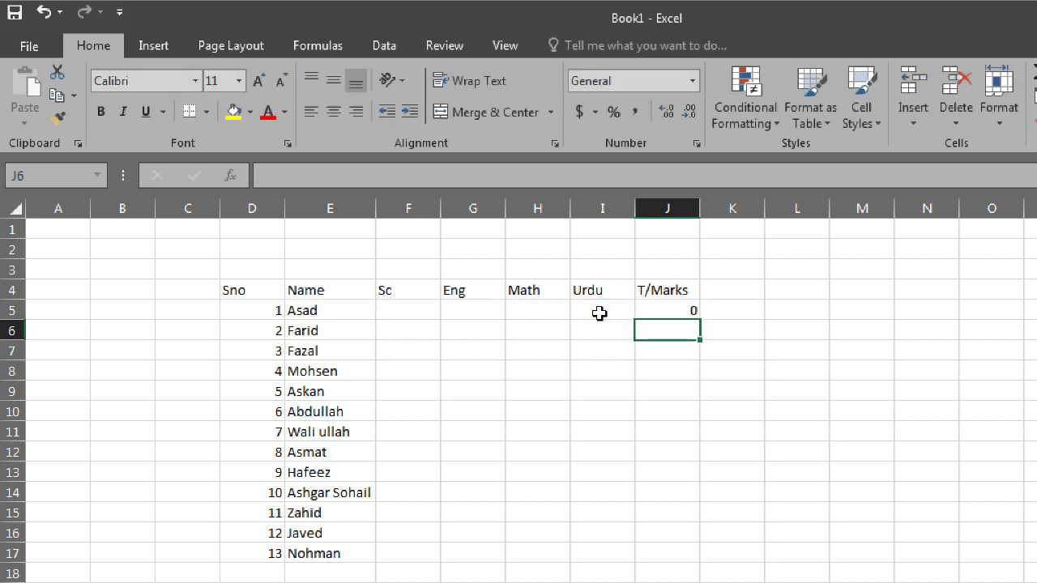
{"action": "left_click", "coordinate": [666, 309]}
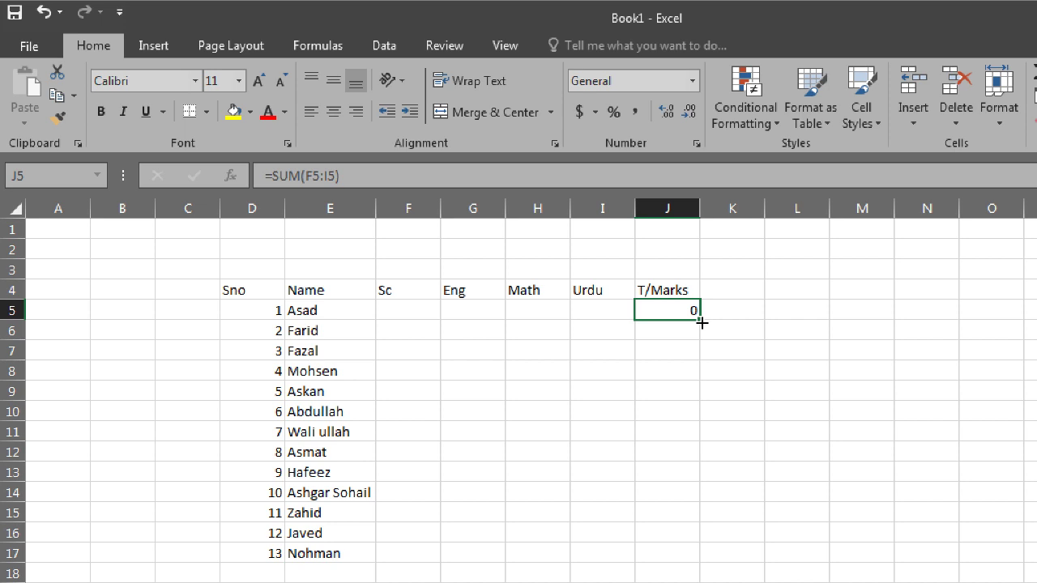
{"action": "double_click", "coordinate": [702, 323]}
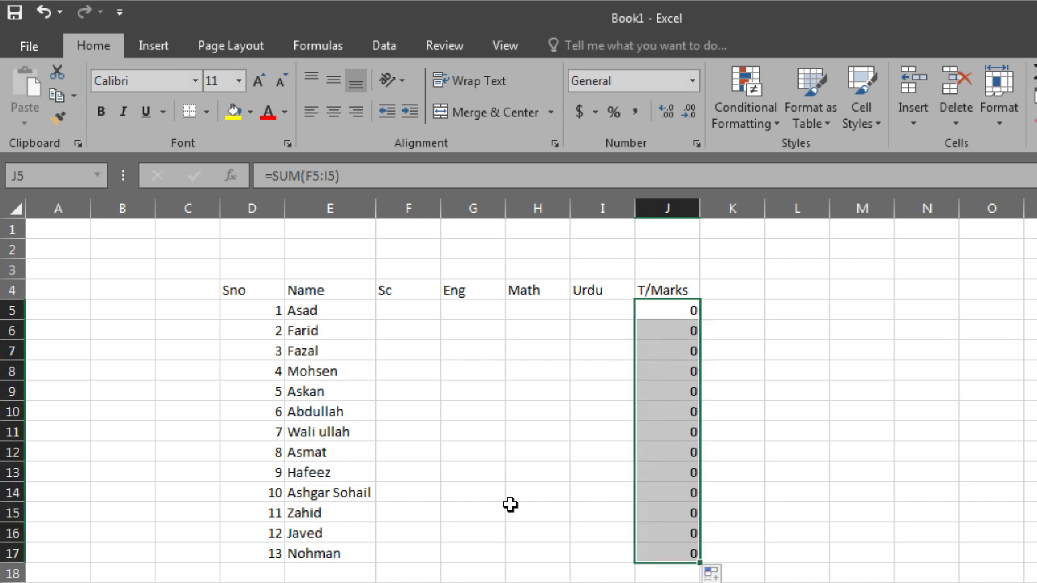
Step: Enter the first student's marks in row 5: Sc 45, Eng 56, Math 67 and Urdu 67
{"action": "left_click", "coordinate": [383, 316]}
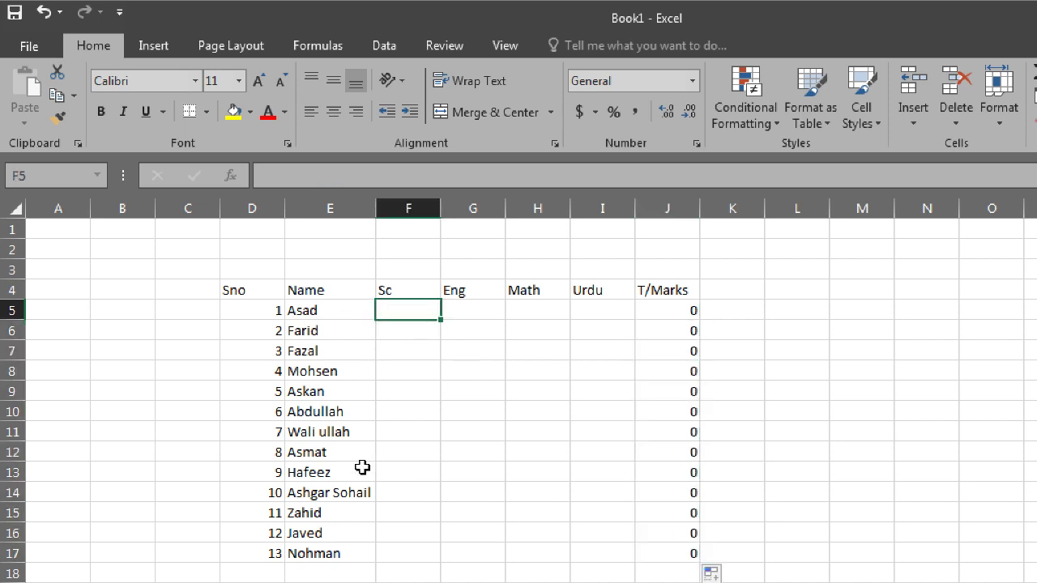
{"action": "type", "text": "45"}
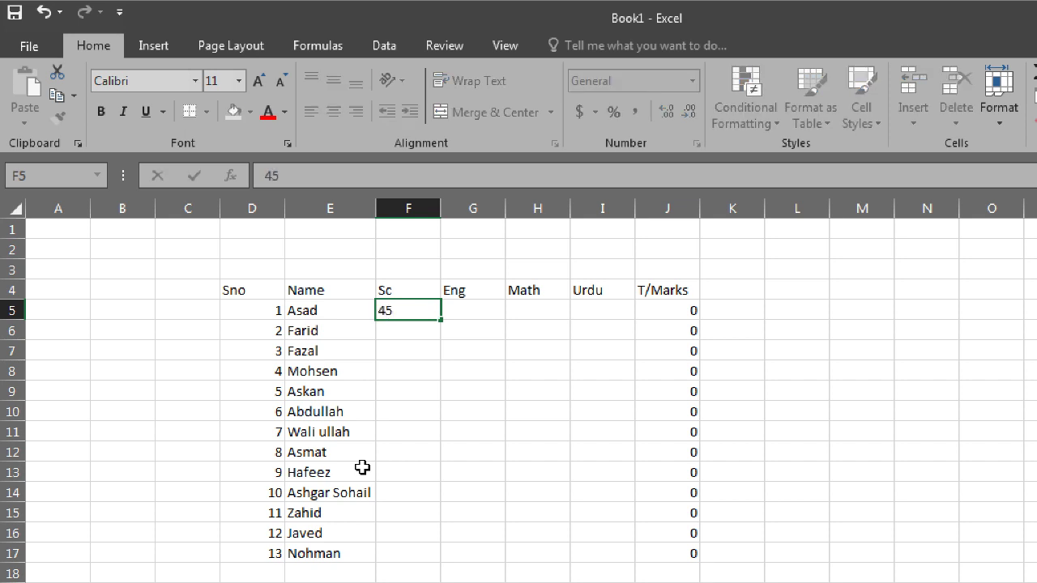
{"action": "key", "text": "Tab"}
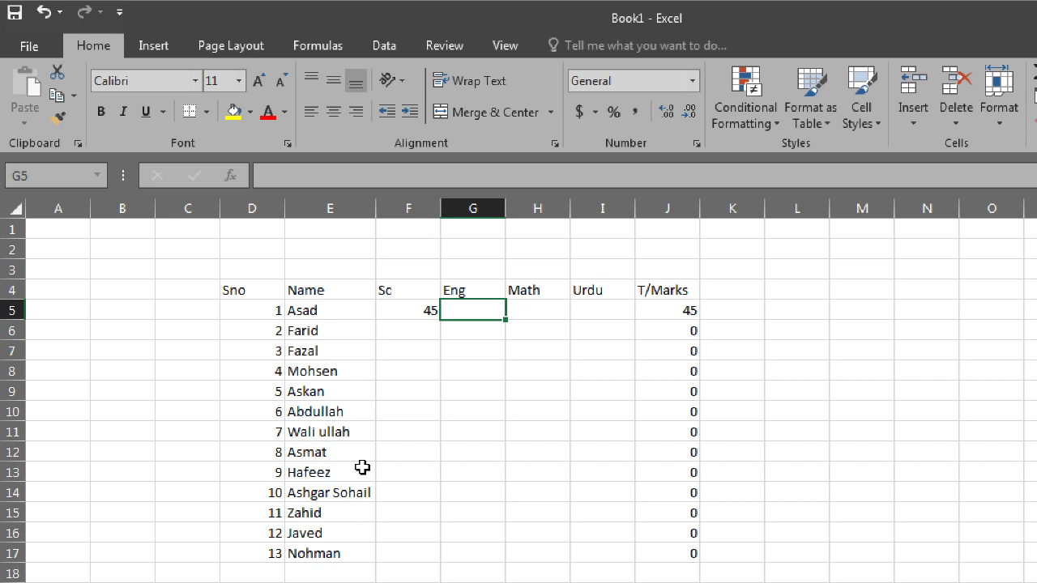
{"action": "type", "text": "56"}
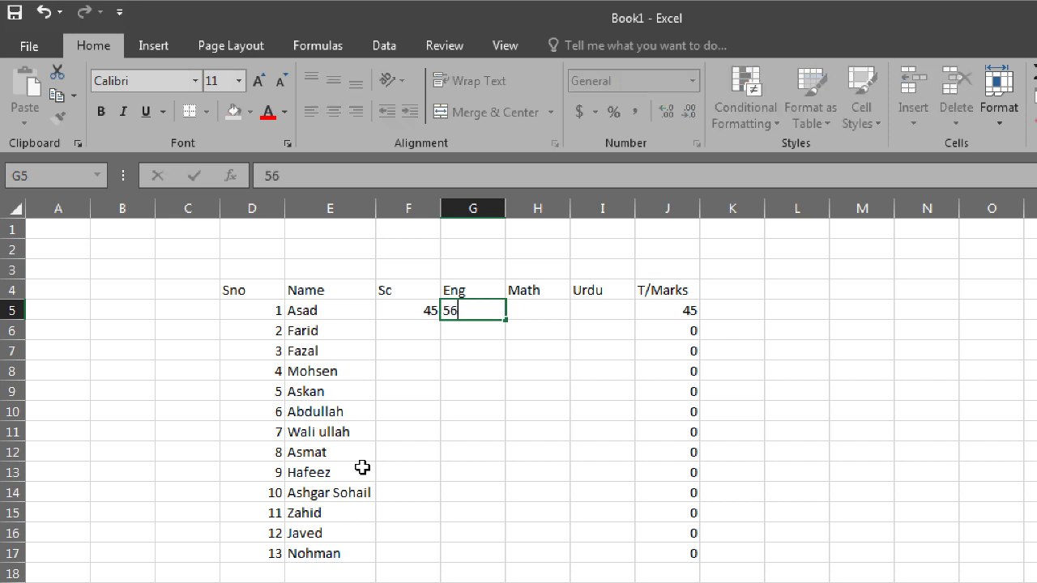
{"action": "key", "text": "Tab"}
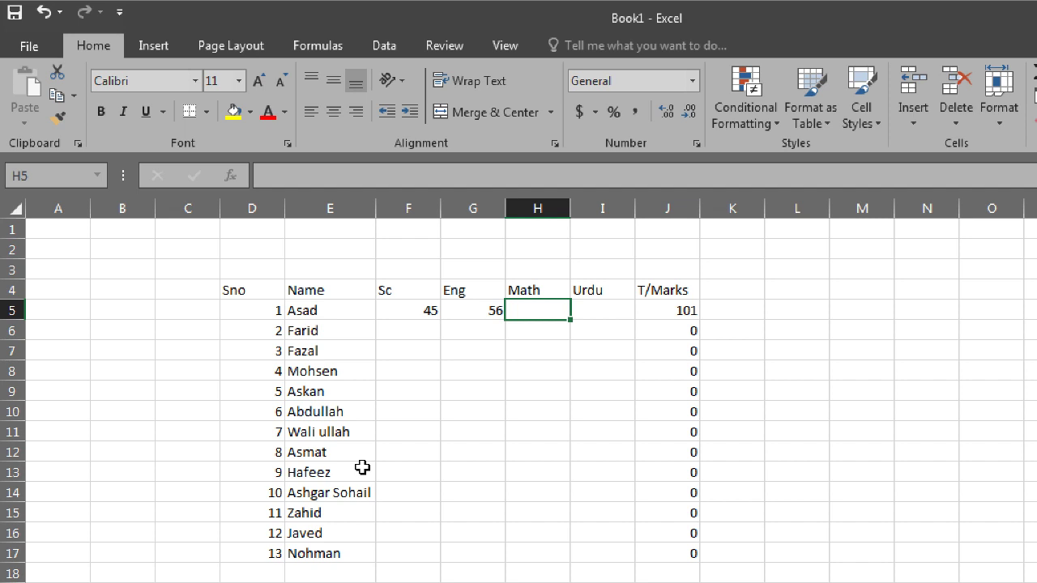
{"action": "type", "text": "67"}
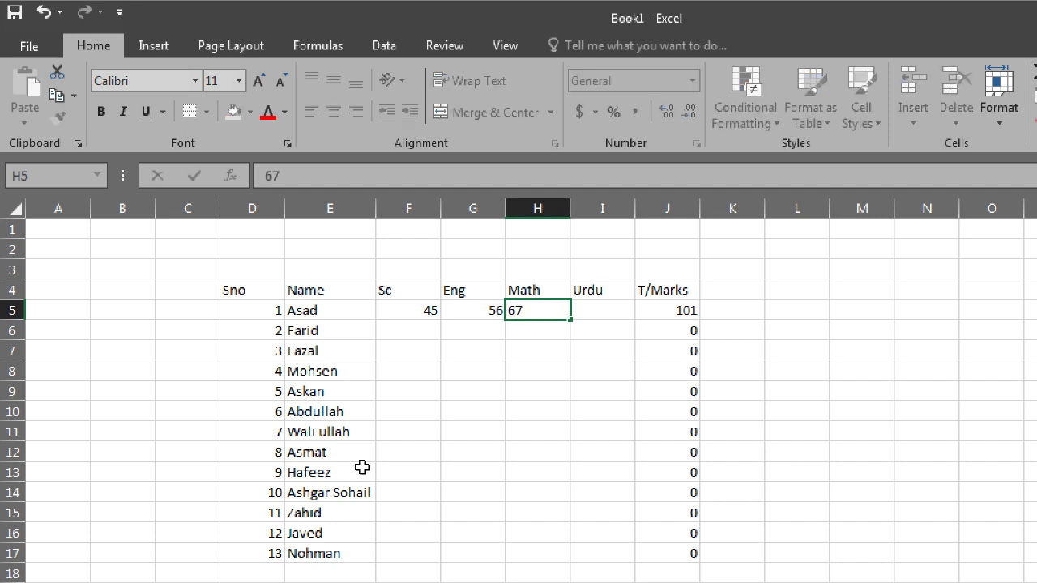
{"action": "key", "text": "Tab"}
{"action": "type", "text": "67"}
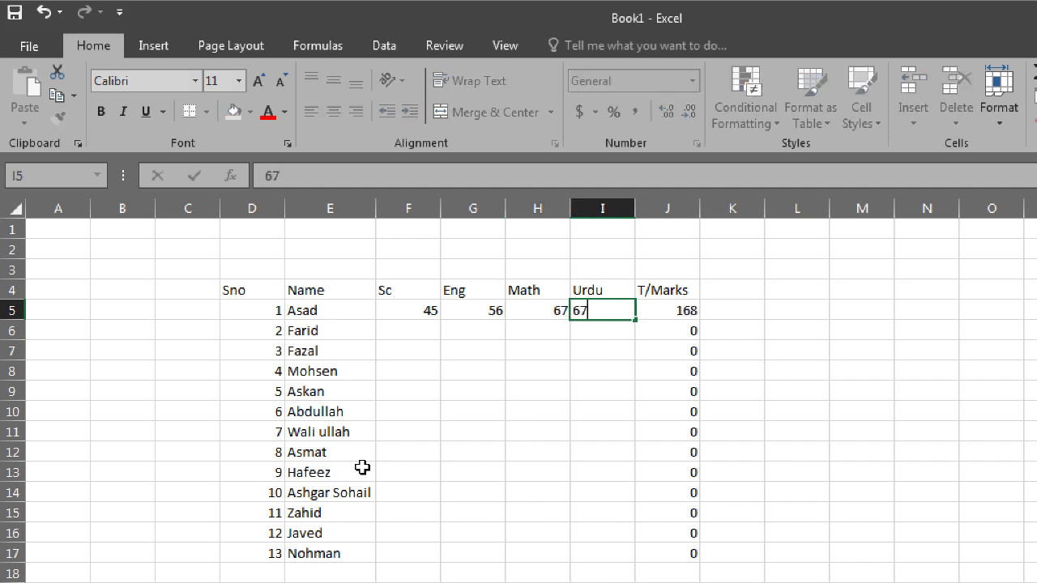
{"action": "key", "text": "Tab"}
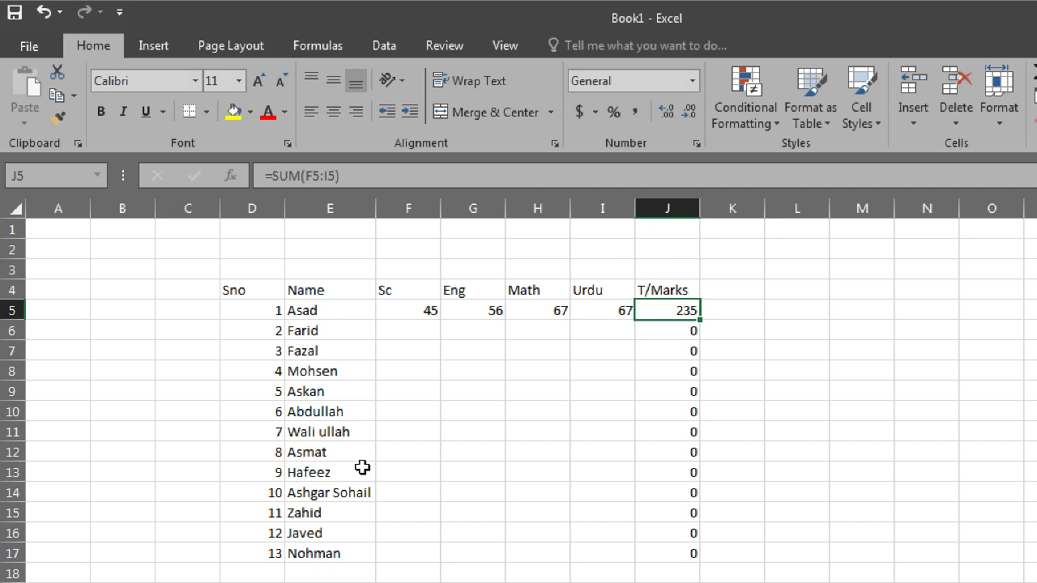
{"action": "key", "text": "Return"}
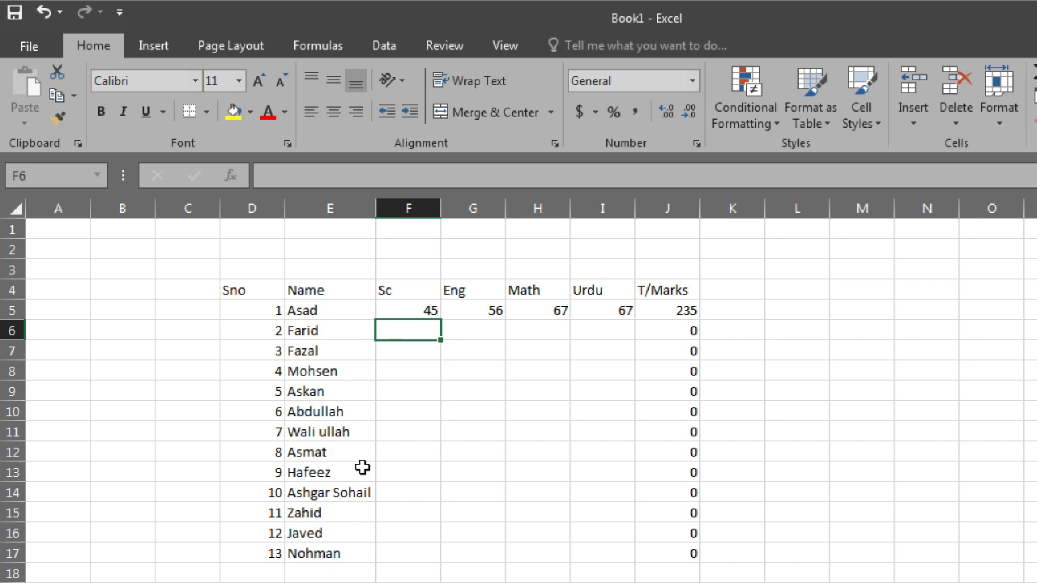
Step: Enter the second student's marks in row 6: Sc 56, Eng 65, Math 76 and Urdu 56
{"action": "type", "text": "56"}
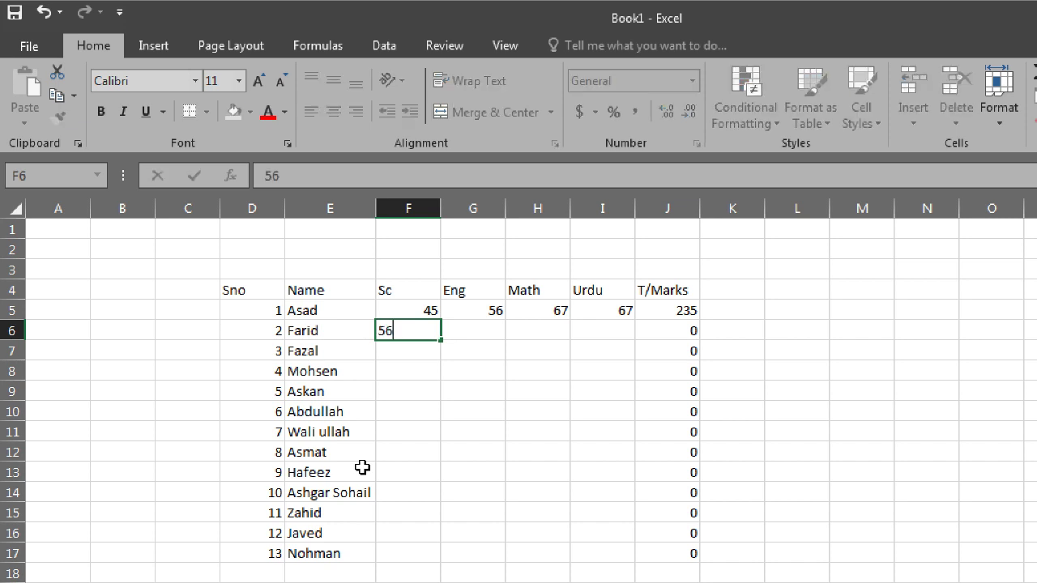
{"action": "key", "text": "Tab"}
{"action": "type", "text": "65"}
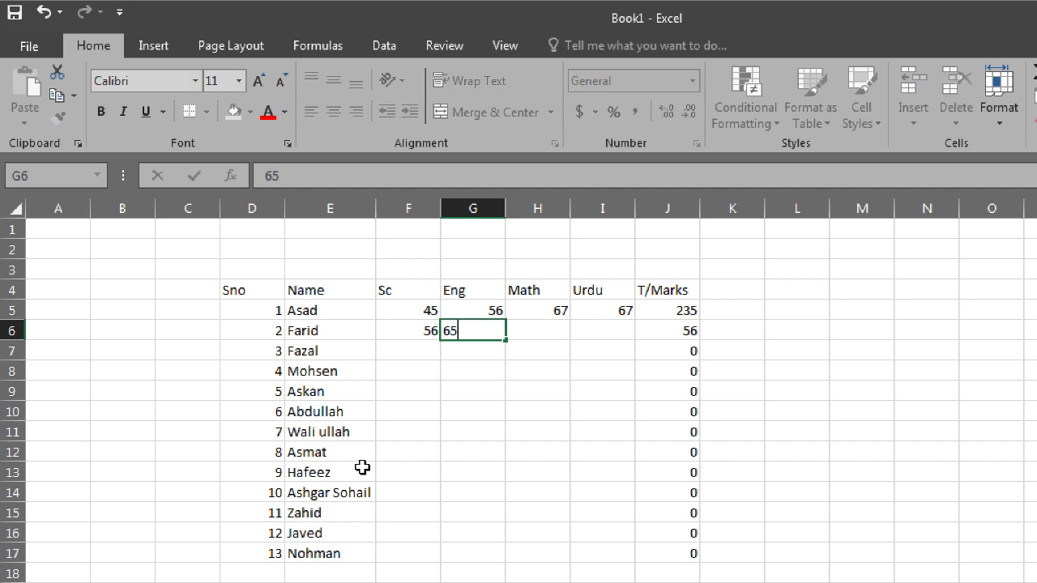
{"action": "key", "text": "Tab"}
{"action": "type", "text": "76"}
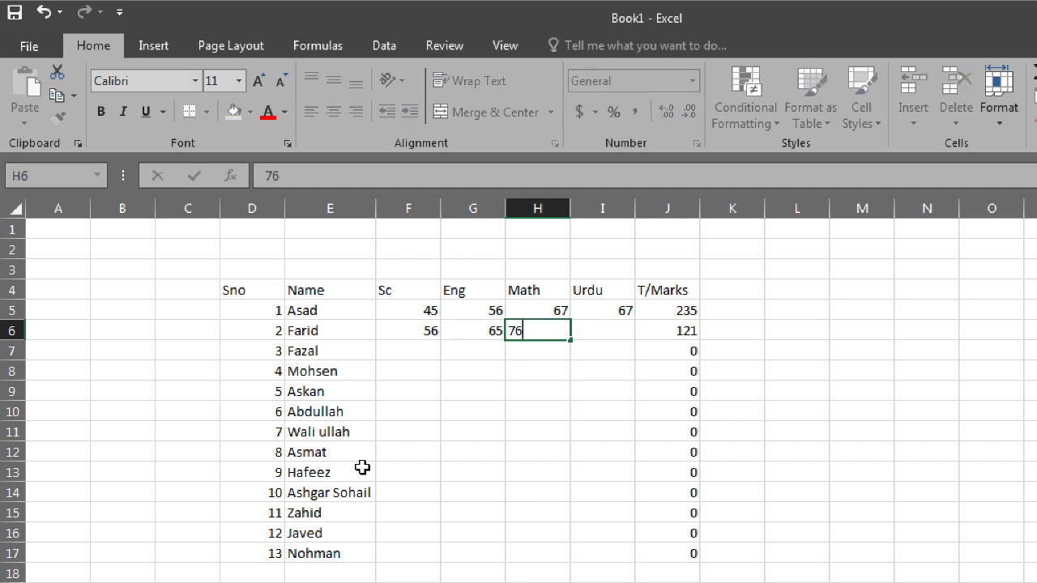
{"action": "key", "text": "Tab"}
{"action": "type", "text": "56"}
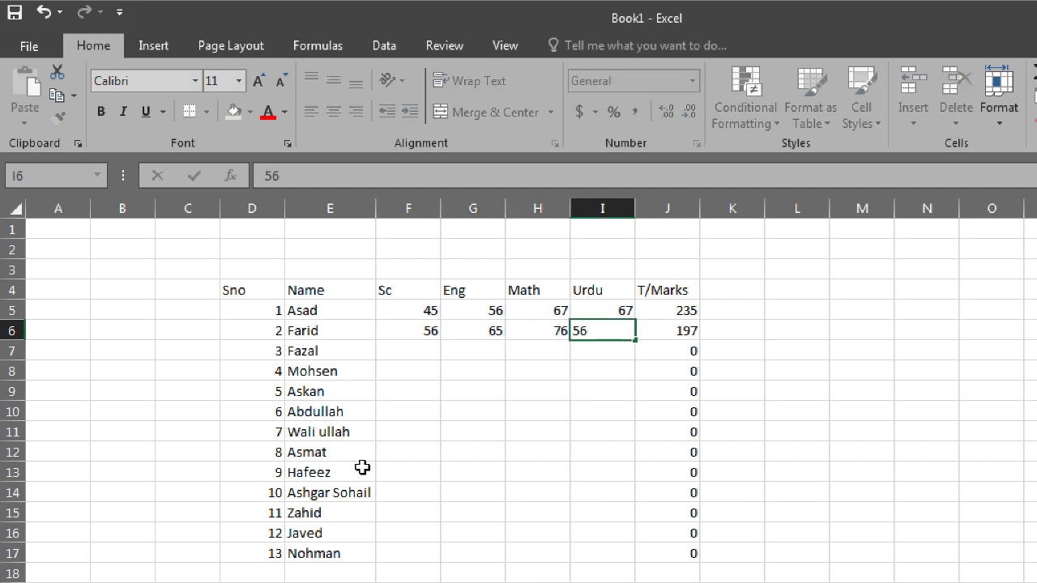
{"action": "key", "text": "Tab"}
{"action": "key", "text": "Down"}
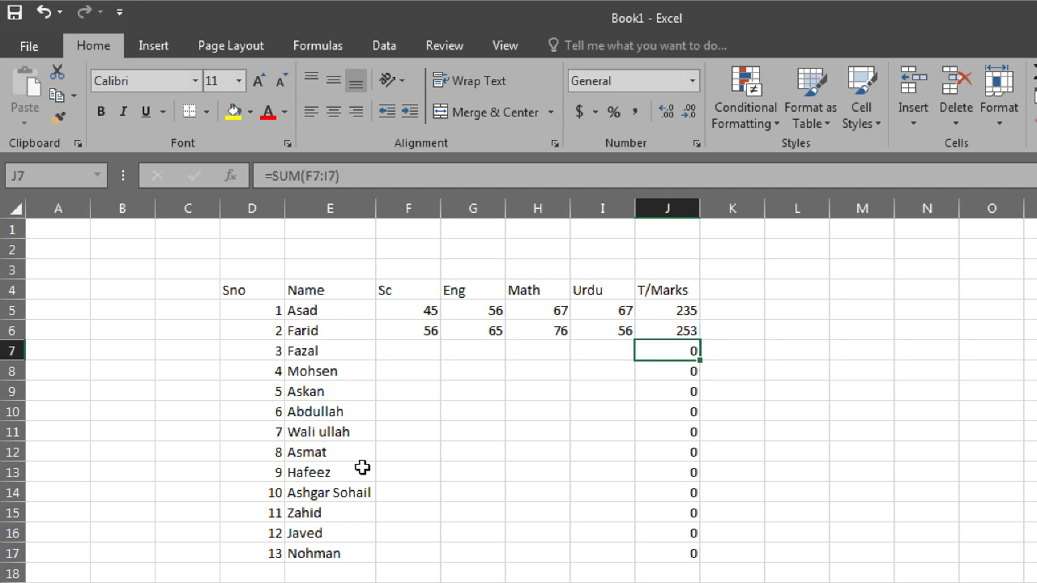
Step: Enter the third student's marks in row 7: Sc 45, Eng 46, Math 76 and Urdu 56, and move to F8
{"action": "key", "text": "Left"}
{"action": "key", "text": "Left"}
{"action": "key", "text": "Left"}
{"action": "key", "text": "Left"}
{"action": "type", "text": "45"}
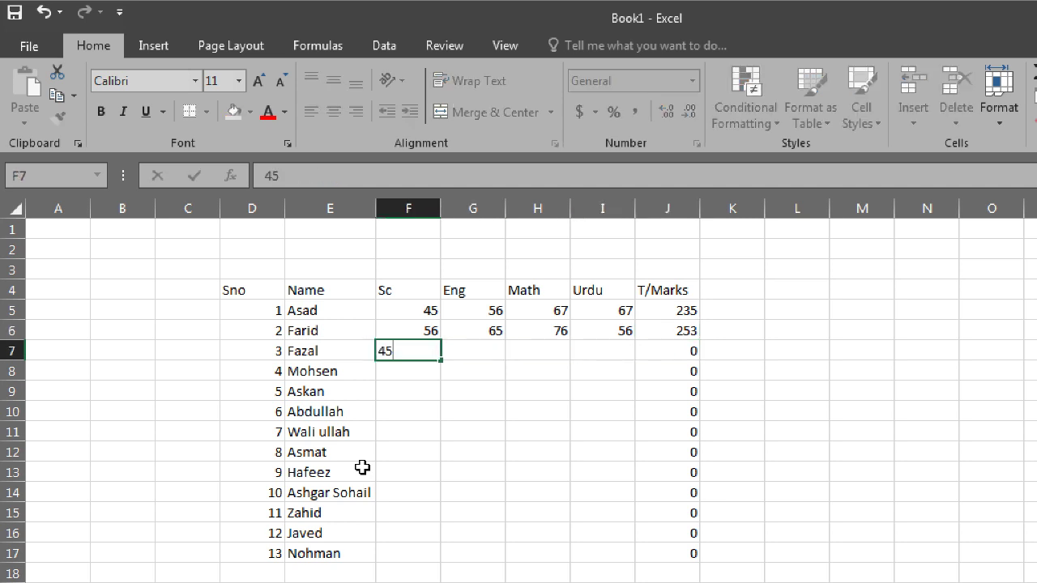
{"action": "key", "text": "Tab"}
{"action": "type", "text": "46"}
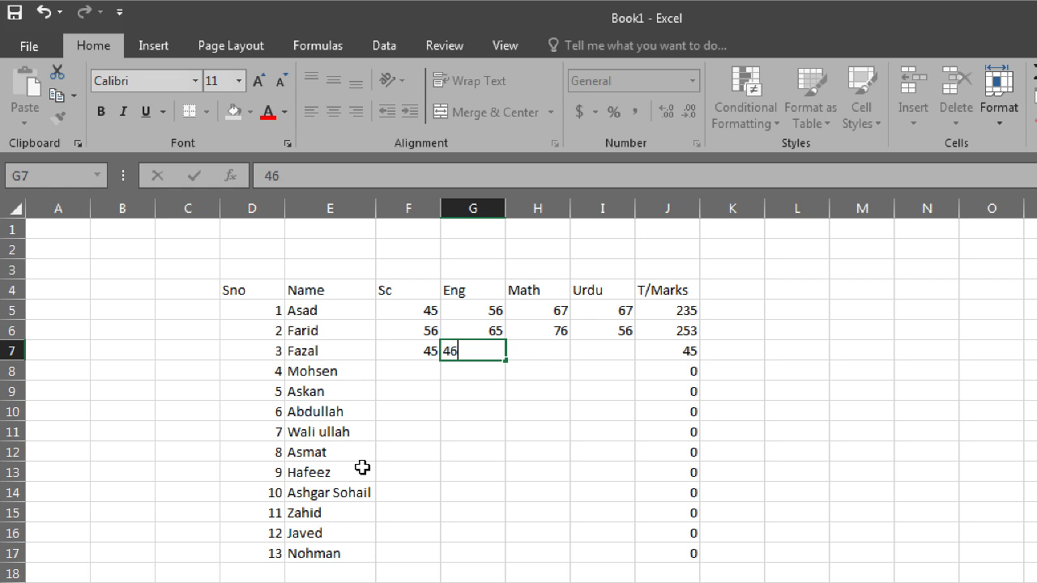
{"action": "key", "text": "Tab"}
{"action": "type", "text": "765"}
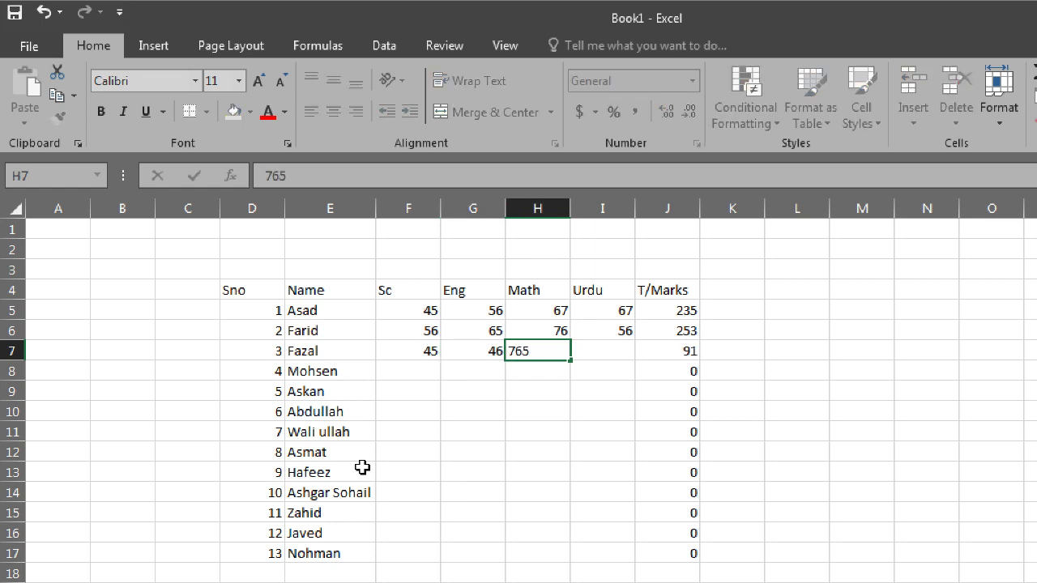
{"action": "key", "text": "BackSpace"}
{"action": "key", "text": "Tab"}
{"action": "type", "text": "56"}
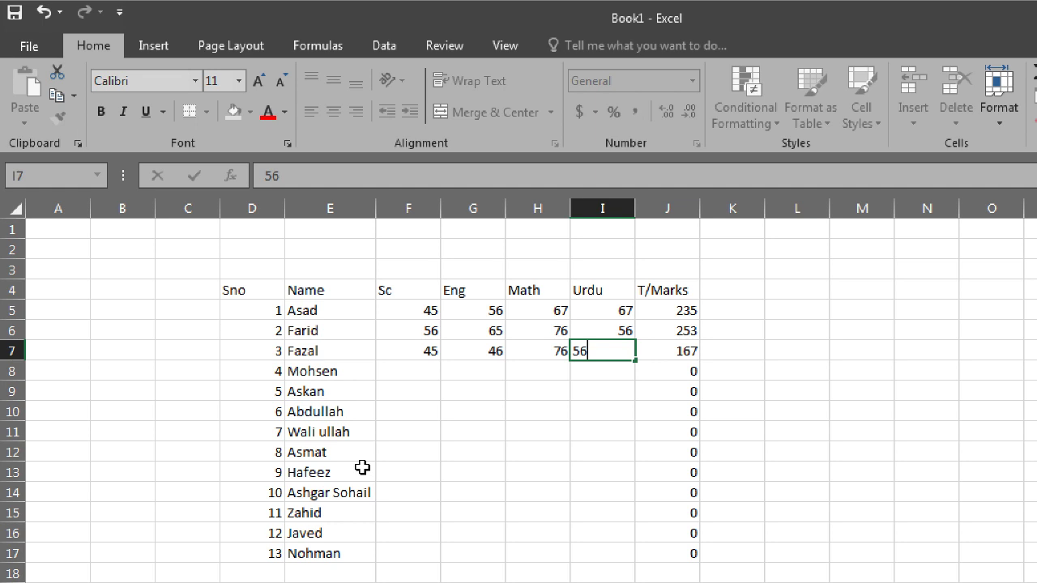
{"action": "key", "text": "Tab"}
{"action": "key", "text": "Down"}
{"action": "key", "text": "Left"}
{"action": "key", "text": "Left"}
{"action": "key", "text": "Left"}
{"action": "key", "text": "Left"}
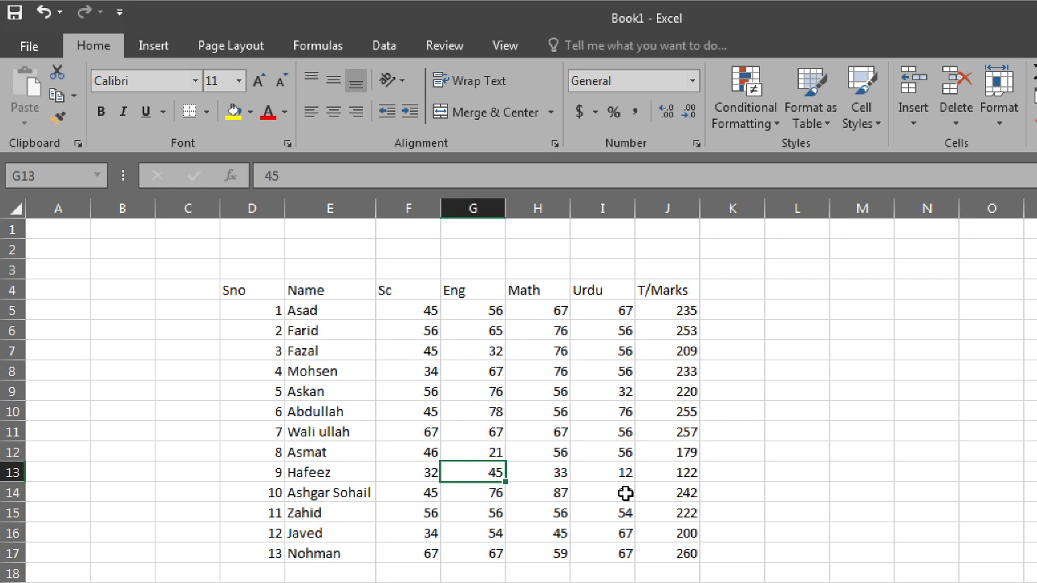
Step: Fill the header row D4:J4 with the standard green colour
{"action": "left_click", "coordinate": [590, 366]}
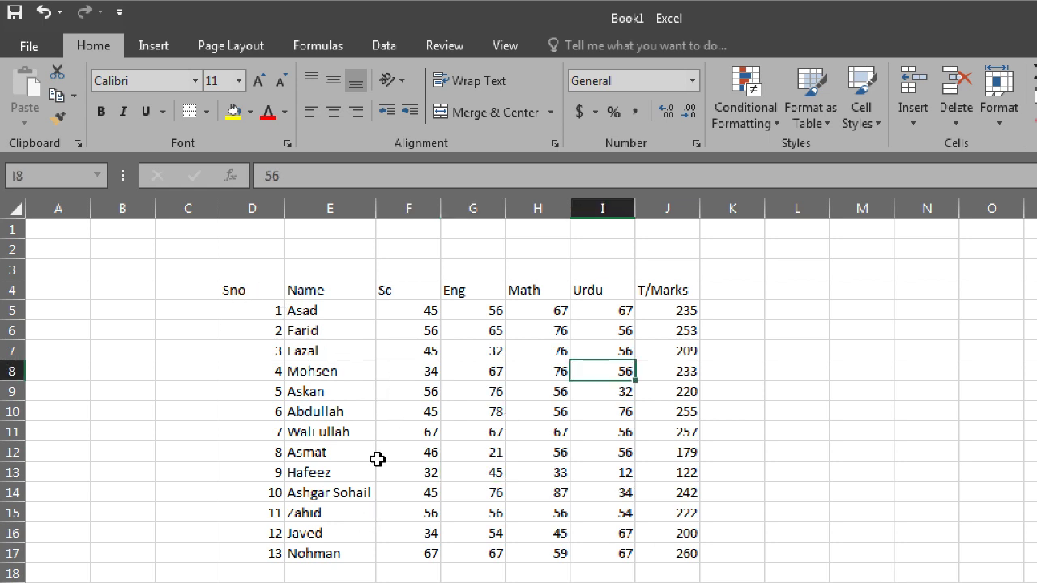
{"action": "left_click_drag", "start_coordinate": [234, 291], "coordinate": [689, 290]}
{"action": "left_click", "coordinate": [252, 113]}
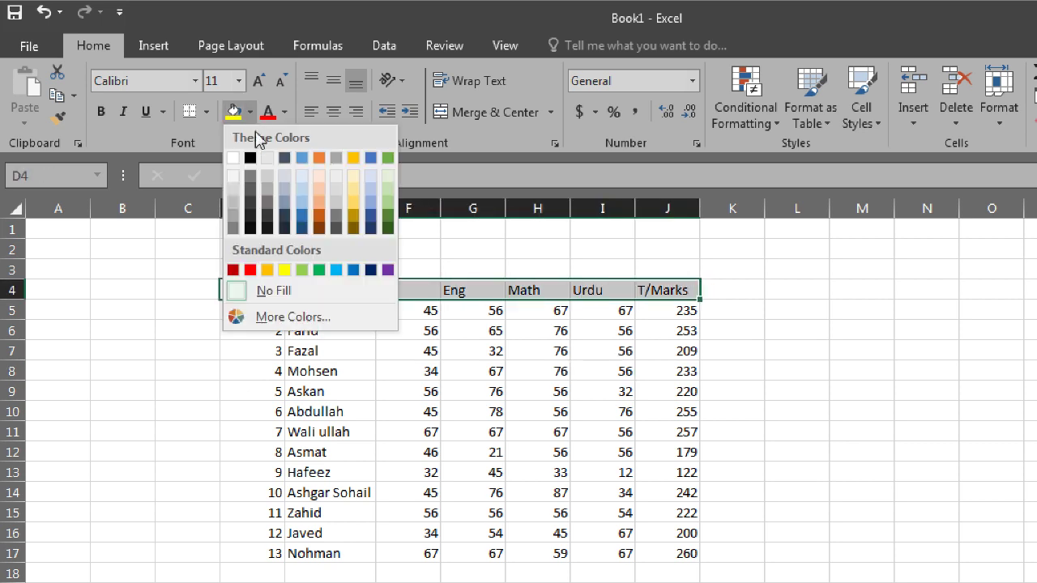
{"action": "left_click", "coordinate": [320, 270]}
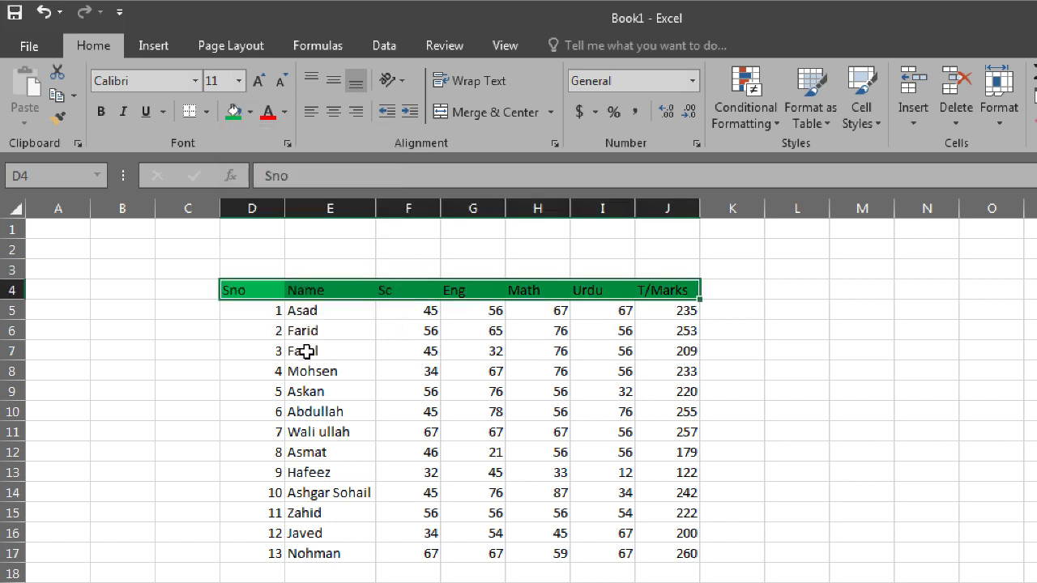
Step: Make the text of the header row D4:J4 white and bold
{"action": "left_click_drag", "start_coordinate": [234, 289], "coordinate": [624, 270]}
{"action": "left_click", "coordinate": [285, 111]}
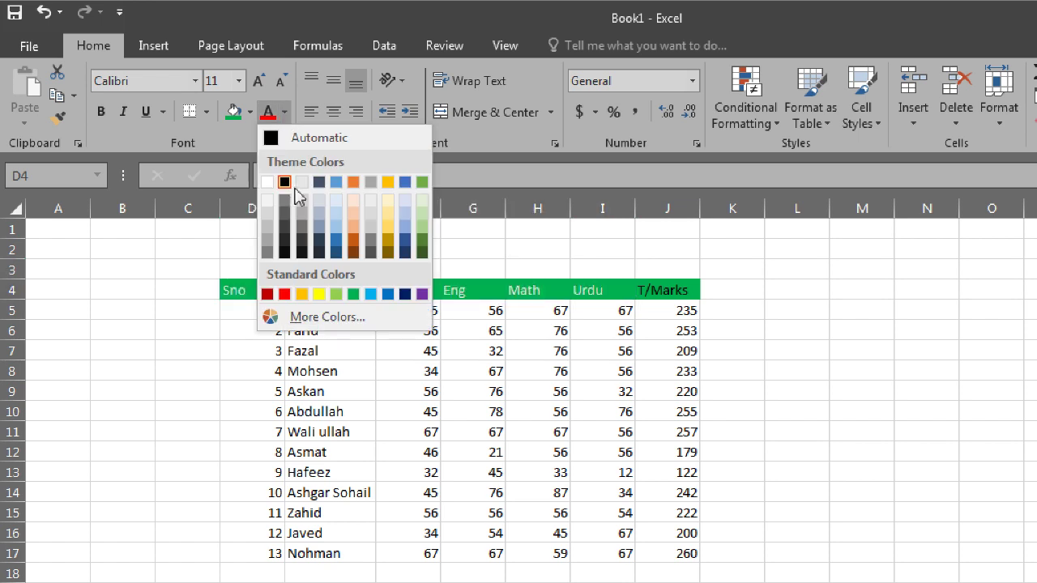
{"action": "left_click", "coordinate": [268, 183]}
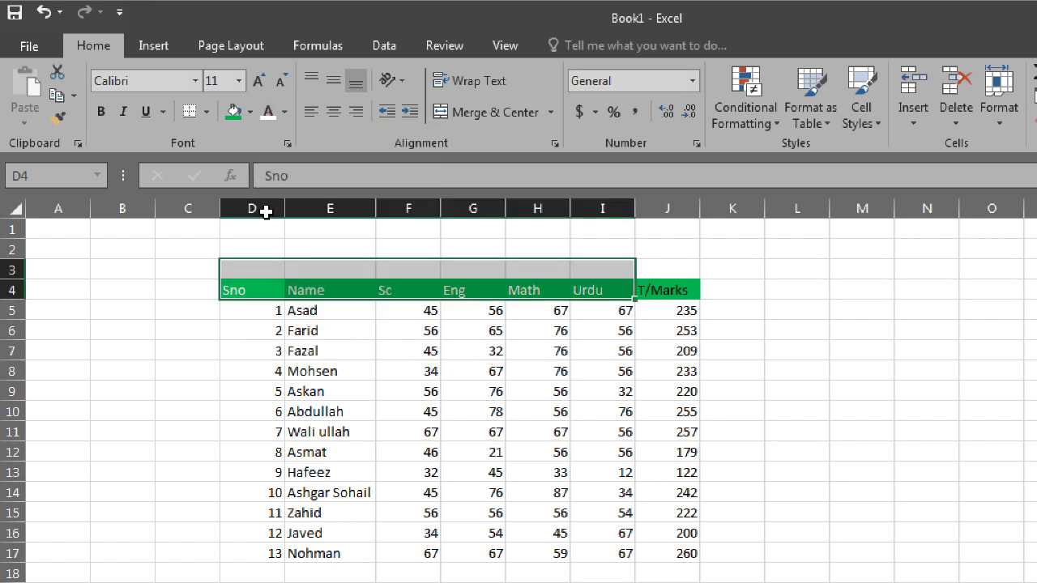
{"action": "left_click_drag", "start_coordinate": [397, 310], "coordinate": [473, 371]}
{"action": "left_click_drag", "start_coordinate": [233, 289], "coordinate": [673, 290]}
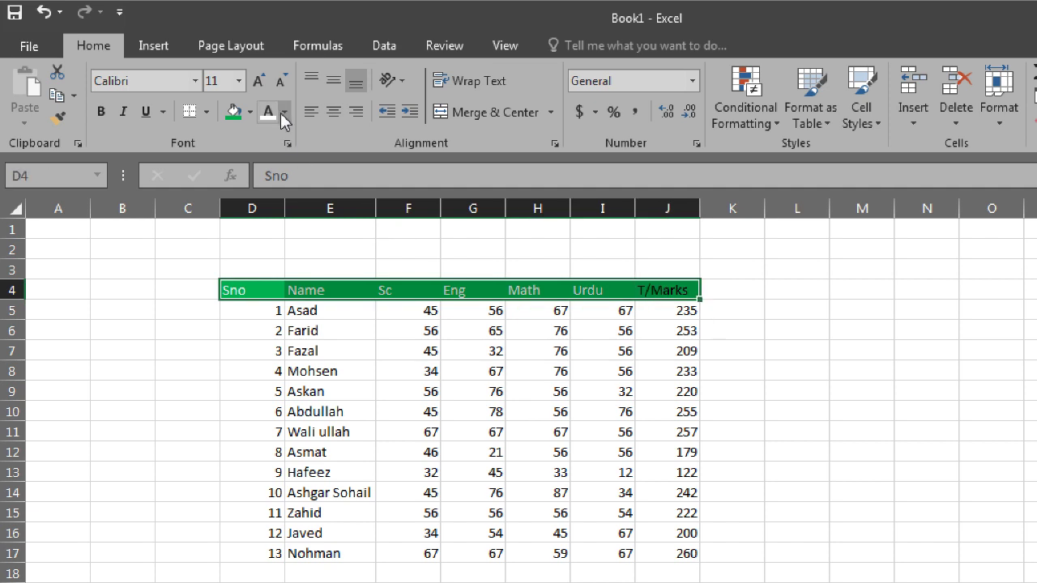
{"action": "left_click", "coordinate": [101, 111]}
{"action": "left_click", "coordinate": [336, 447]}
Step: Fill the data rows D5:J17 with the palest gold shade and apply all borders to them
{"action": "left_click_drag", "start_coordinate": [226, 310], "coordinate": [641, 545]}
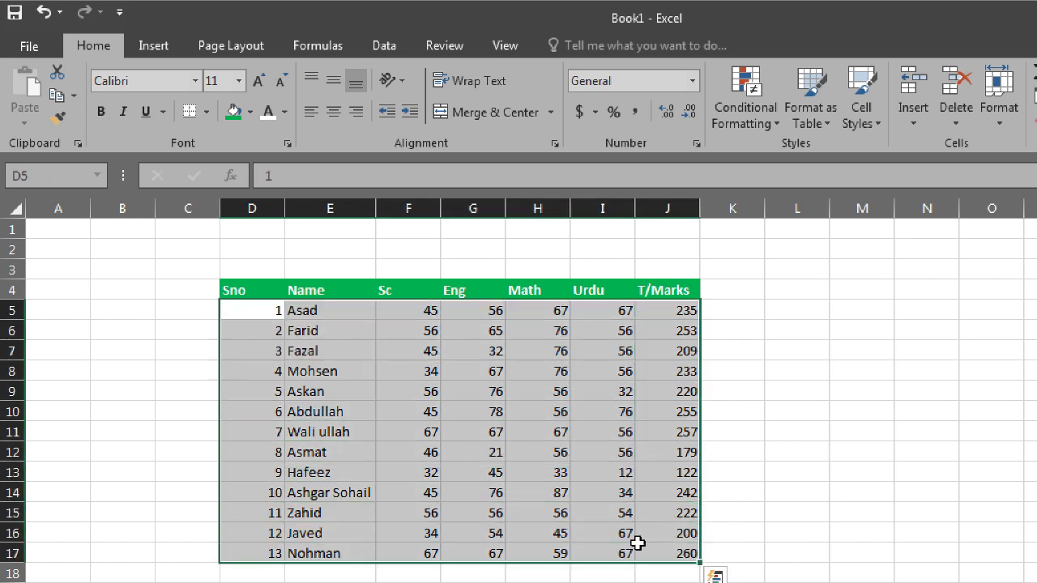
{"action": "left_click", "coordinate": [234, 111]}
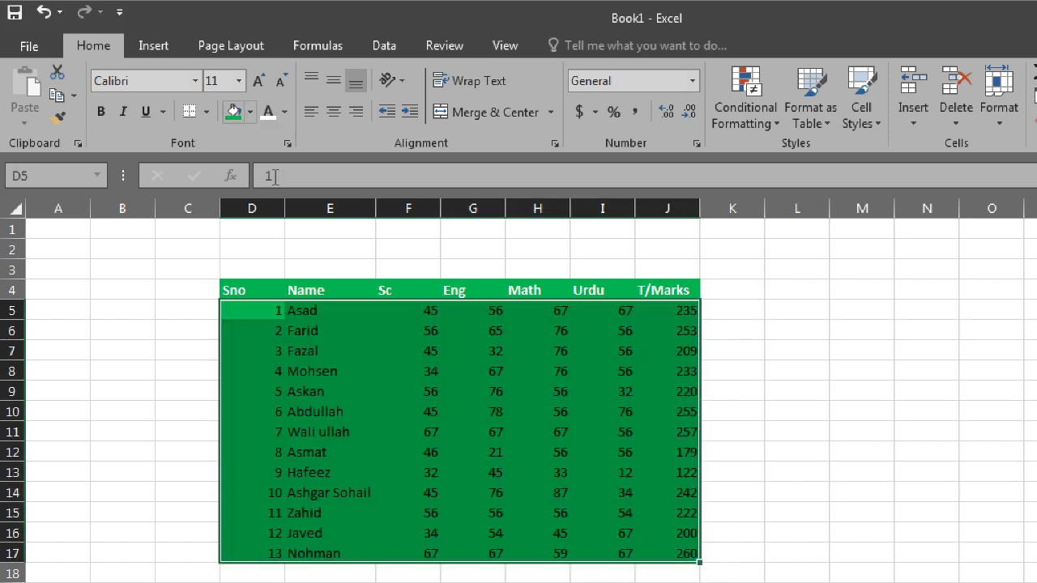
{"action": "left_click", "coordinate": [251, 112]}
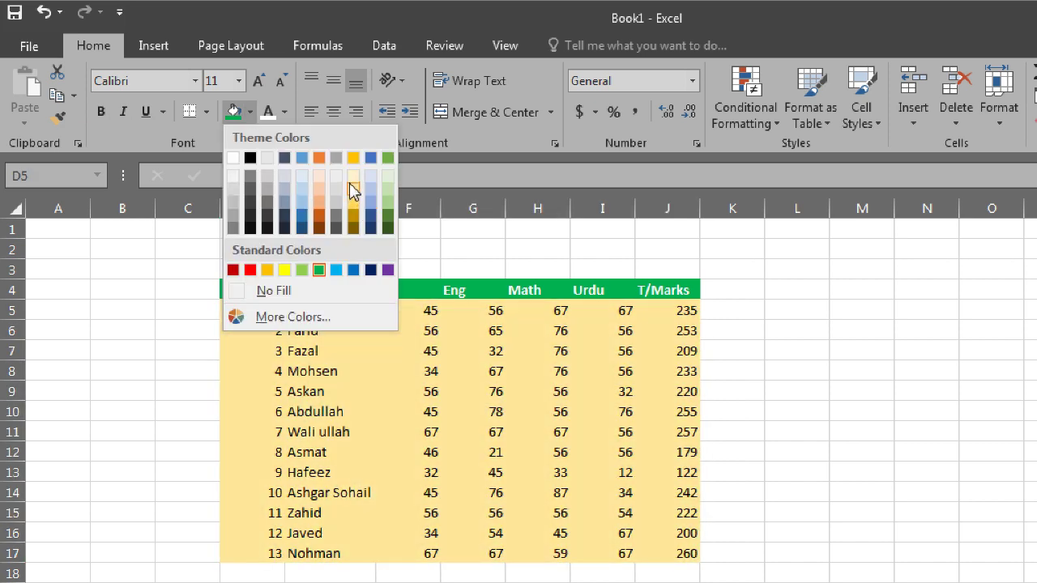
{"action": "left_click", "coordinate": [352, 178]}
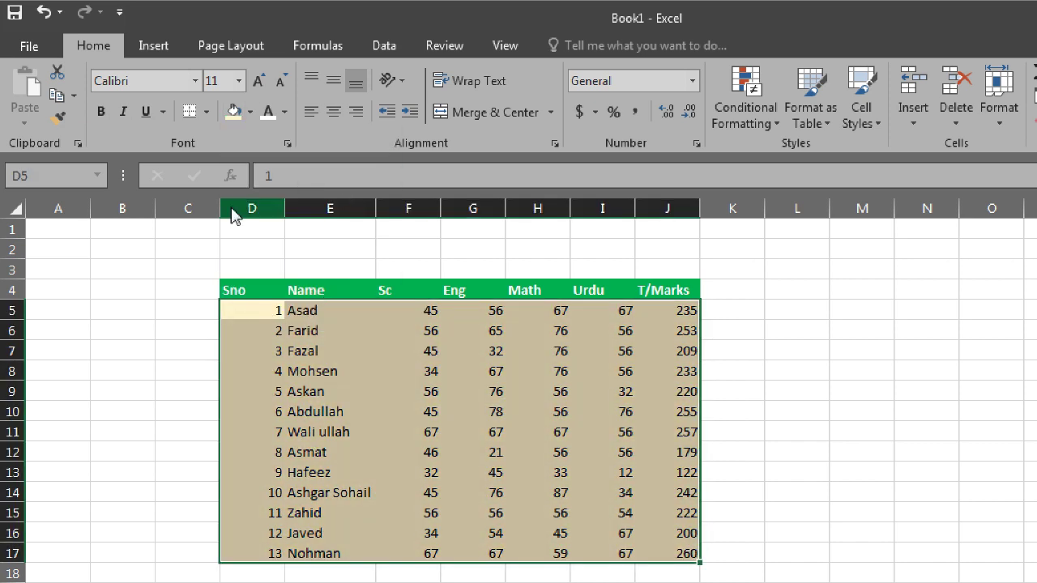
{"action": "left_click", "coordinate": [207, 111]}
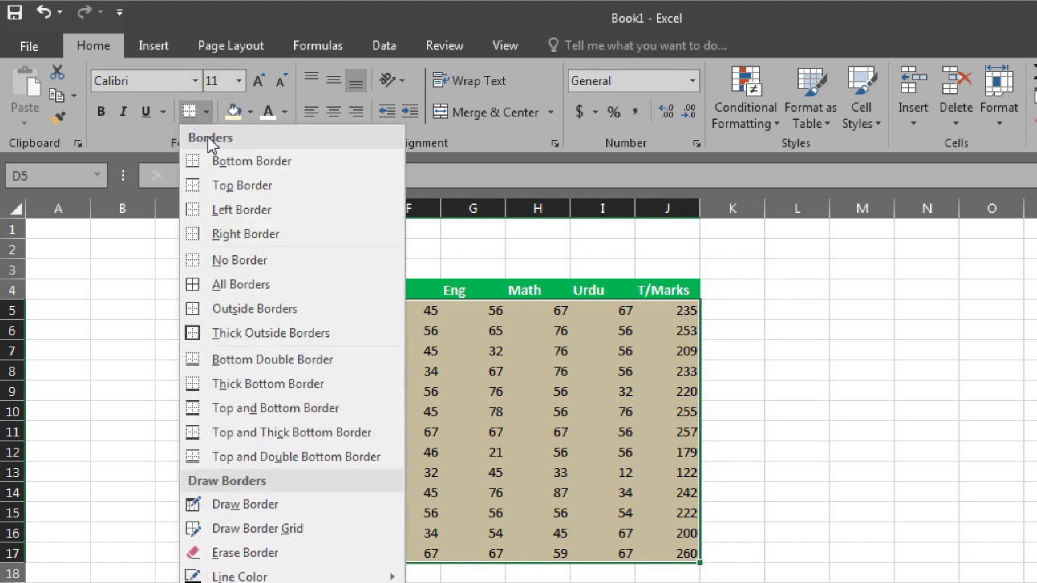
{"action": "left_click", "coordinate": [217, 285]}
{"action": "left_click", "coordinate": [389, 430]}
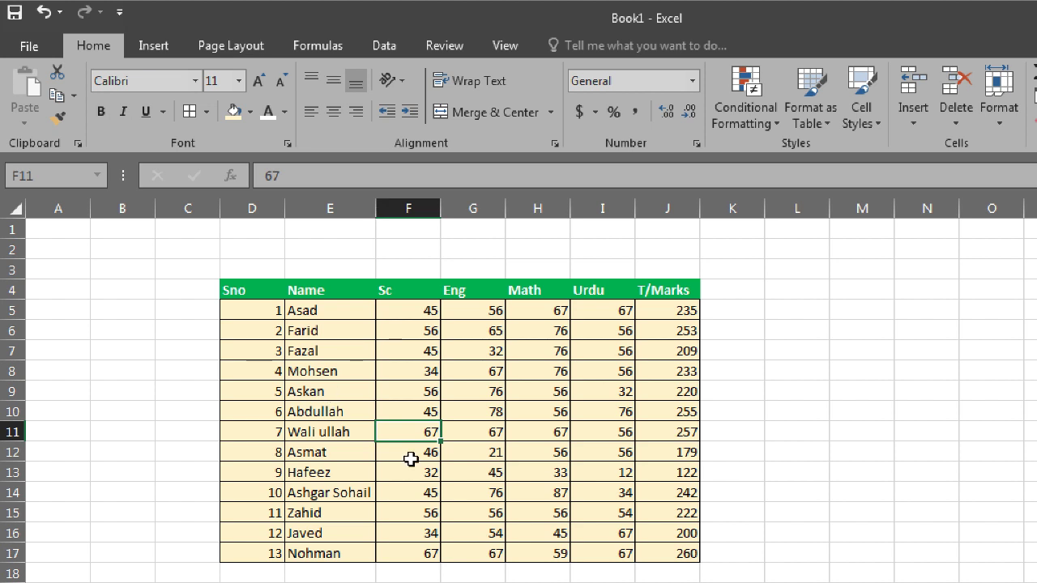
{"action": "left_click_drag", "start_coordinate": [679, 305], "coordinate": [683, 554]}
{"action": "left_click", "coordinate": [533, 437]}
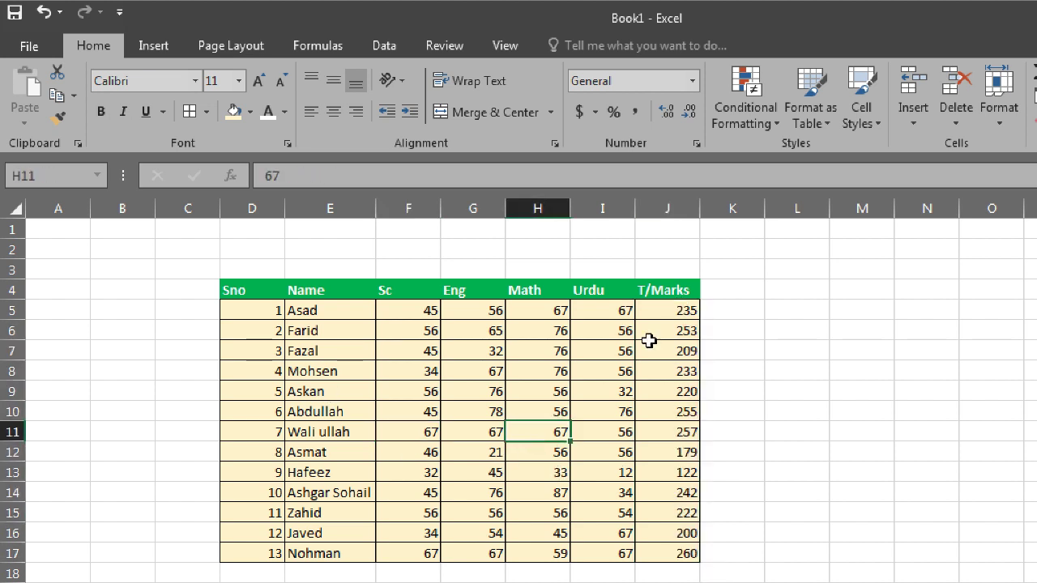
{"action": "left_click_drag", "start_coordinate": [665, 309], "coordinate": [679, 545]}
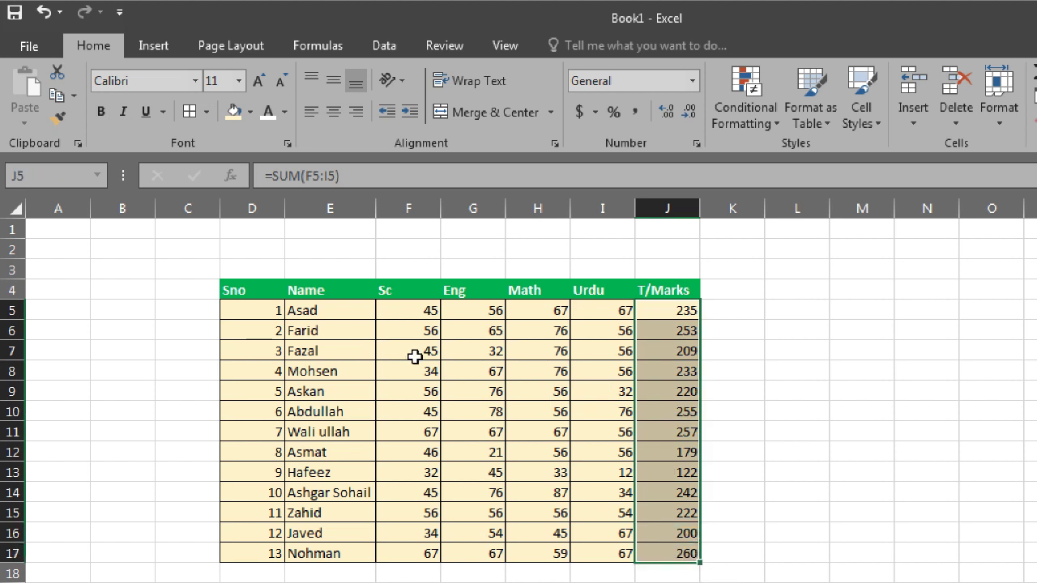
{"action": "left_click_drag", "start_coordinate": [385, 311], "coordinate": [579, 522]}
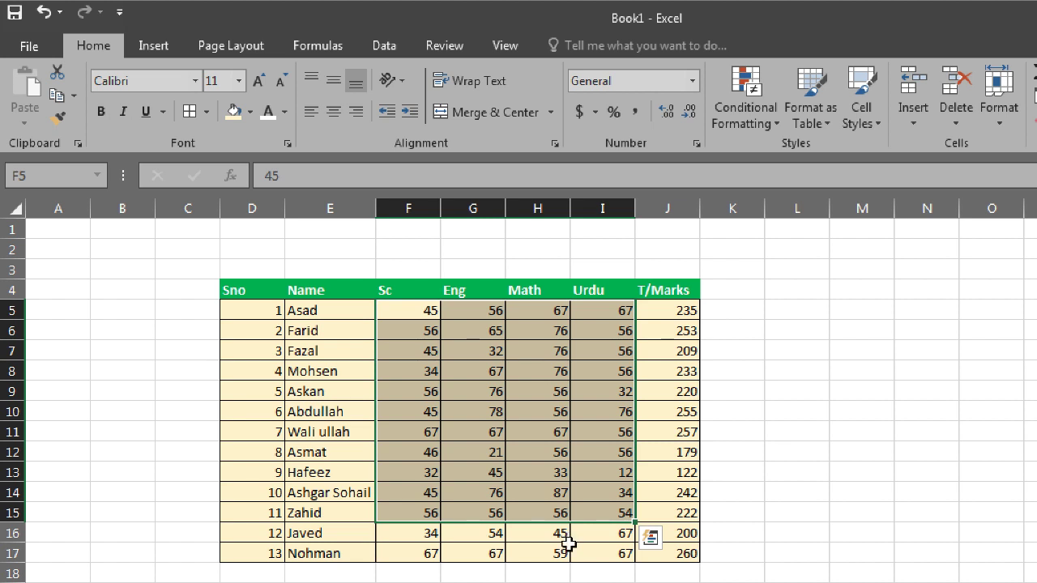
{"action": "left_click", "coordinate": [567, 453]}
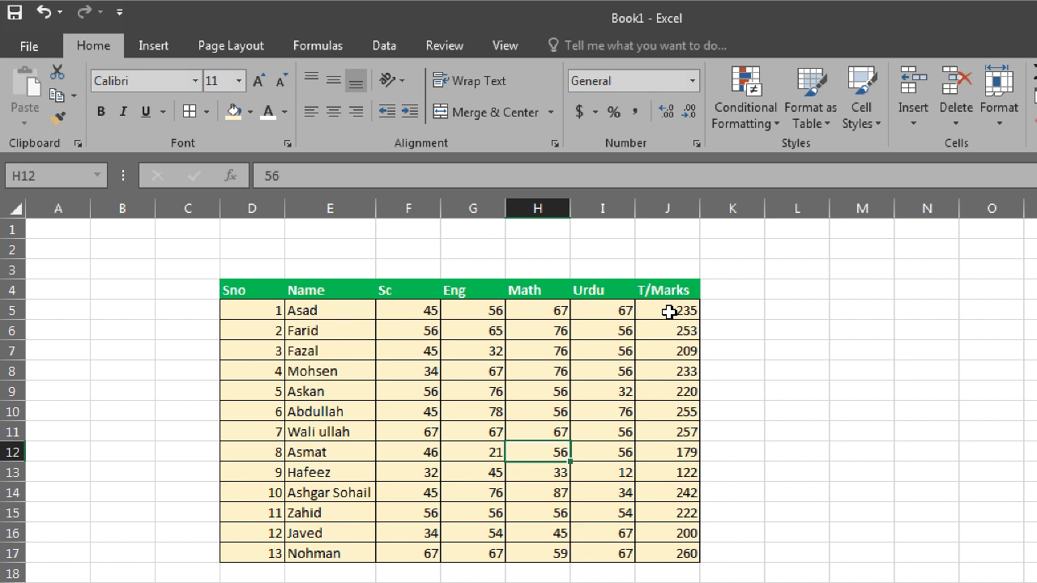
Step: Start a Top 10 Items conditional formatting rule on the totals J5:J17 and set it to the top 3
{"action": "left_click_drag", "start_coordinate": [670, 312], "coordinate": [669, 549]}
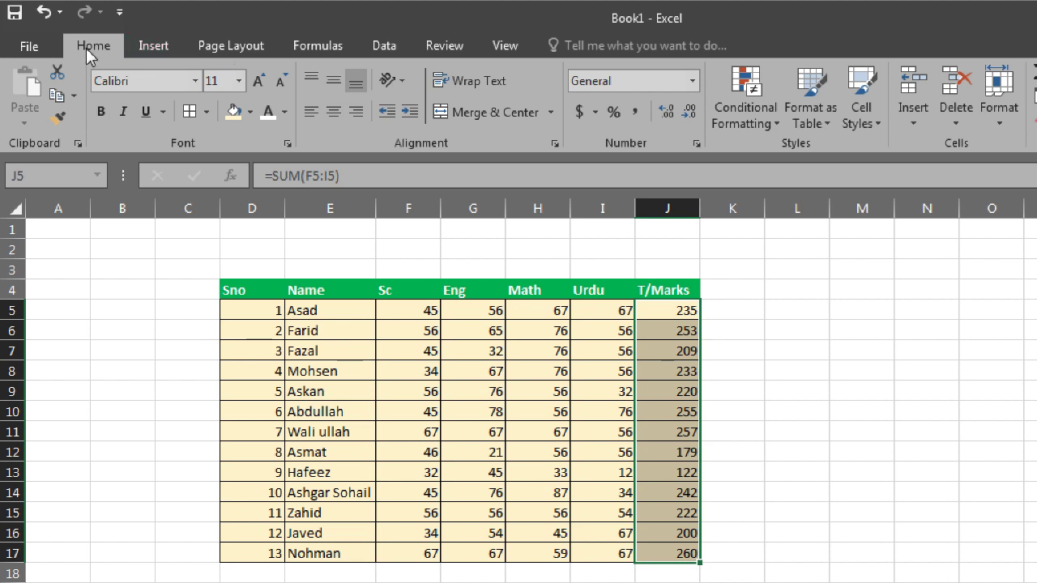
{"action": "left_click", "coordinate": [763, 118]}
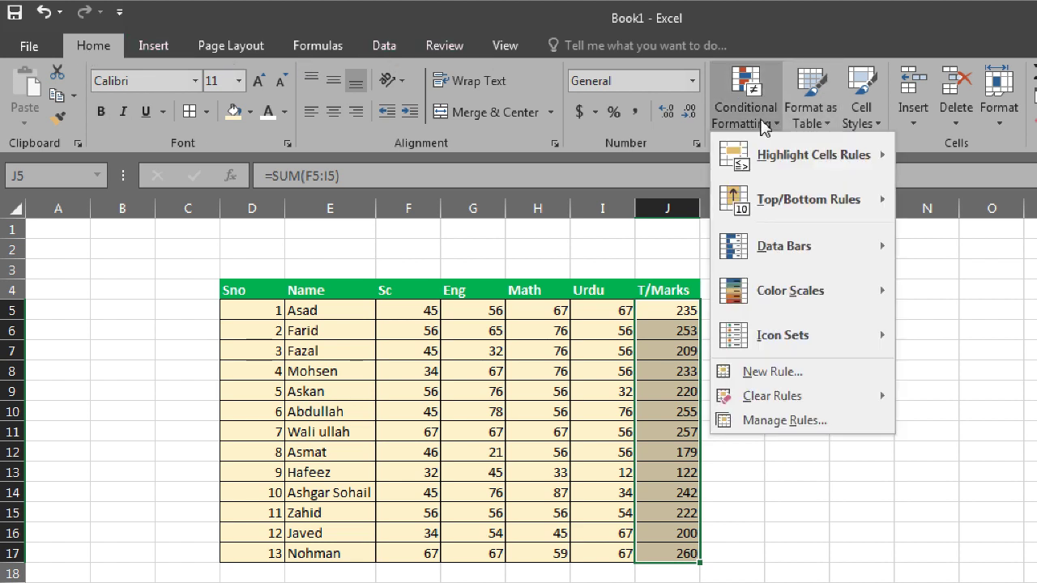
{"action": "mouse_move", "coordinate": [792, 204]}
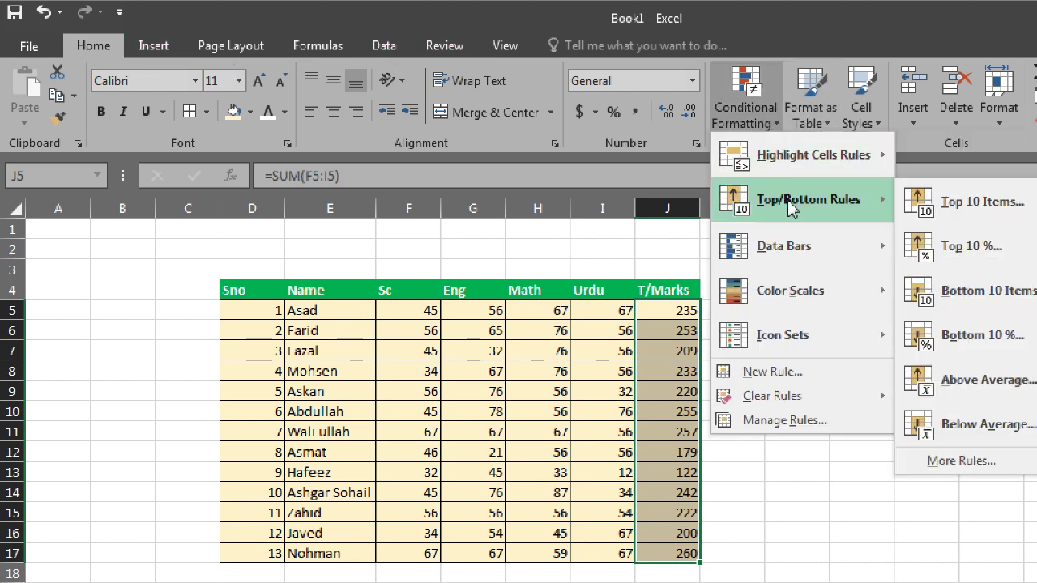
{"action": "left_click", "coordinate": [926, 198]}
{"action": "left_click_drag", "start_coordinate": [614, 286], "coordinate": [216, 217]}
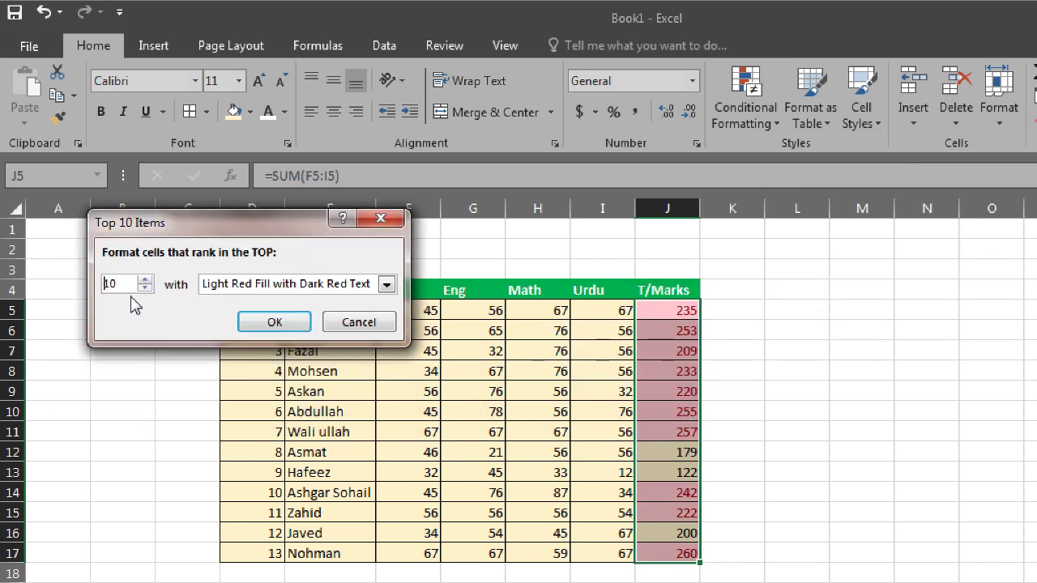
{"action": "left_click", "coordinate": [146, 280]}
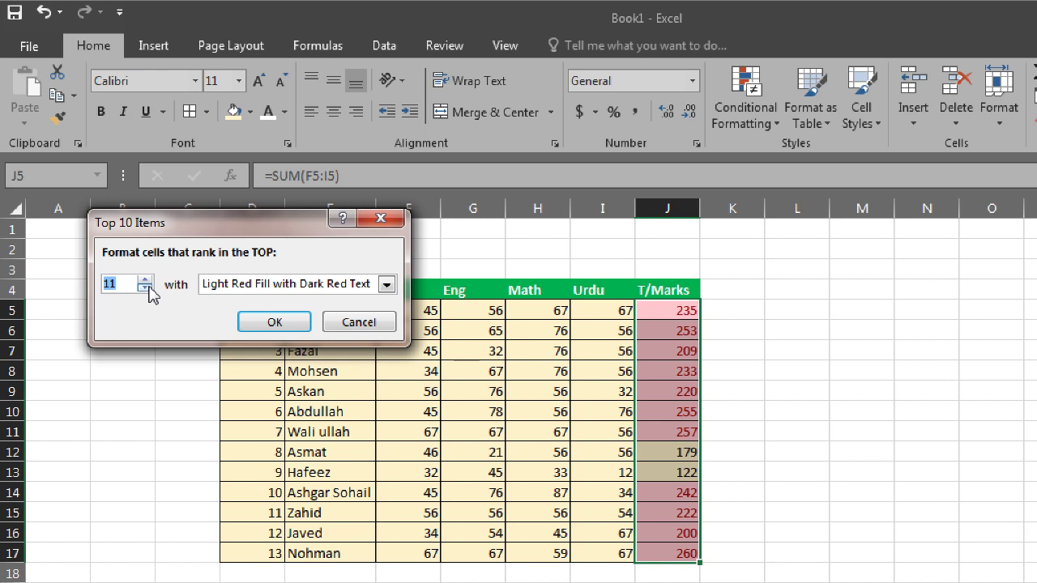
{"action": "left_click", "coordinate": [146, 289]}
{"action": "left_click", "coordinate": [146, 288]}
{"action": "left_click", "coordinate": [146, 289]}
{"action": "left_click", "coordinate": [146, 289]}
{"action": "left_click", "coordinate": [146, 288]}
{"action": "left_click", "coordinate": [145, 288]}
{"action": "left_click", "coordinate": [146, 289]}
{"action": "left_click", "coordinate": [146, 288]}
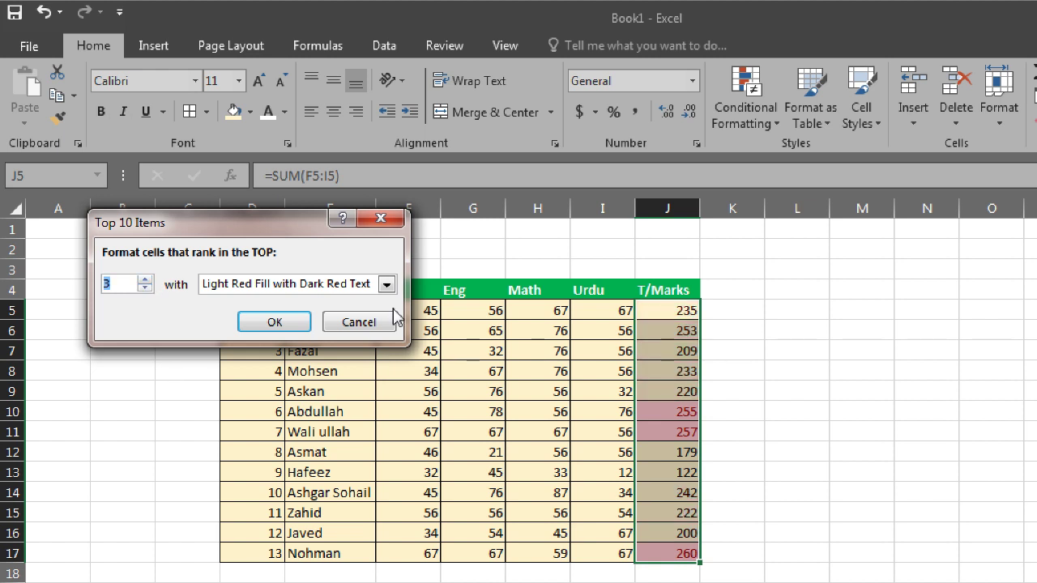
Step: Give the top 3 rule on the totals a custom format with bold text and a green fill, and apply it
{"action": "left_click", "coordinate": [385, 284]}
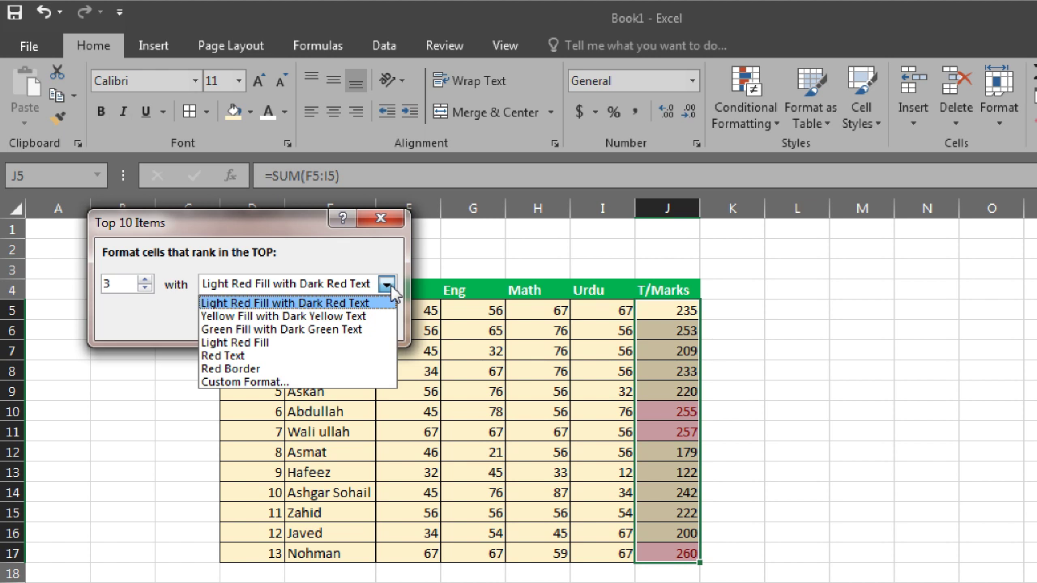
{"action": "left_click", "coordinate": [322, 382]}
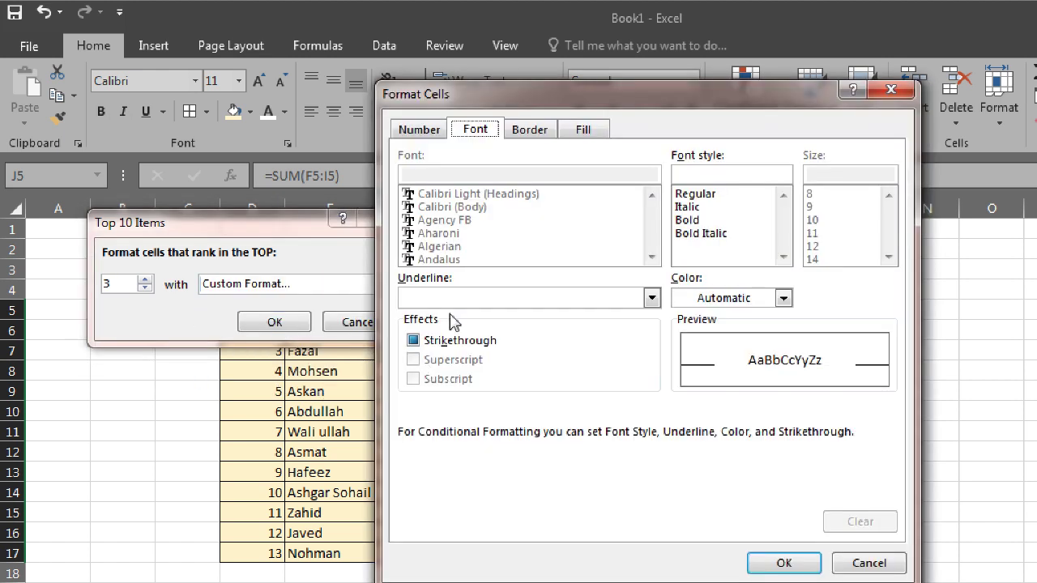
{"action": "left_click", "coordinate": [695, 221]}
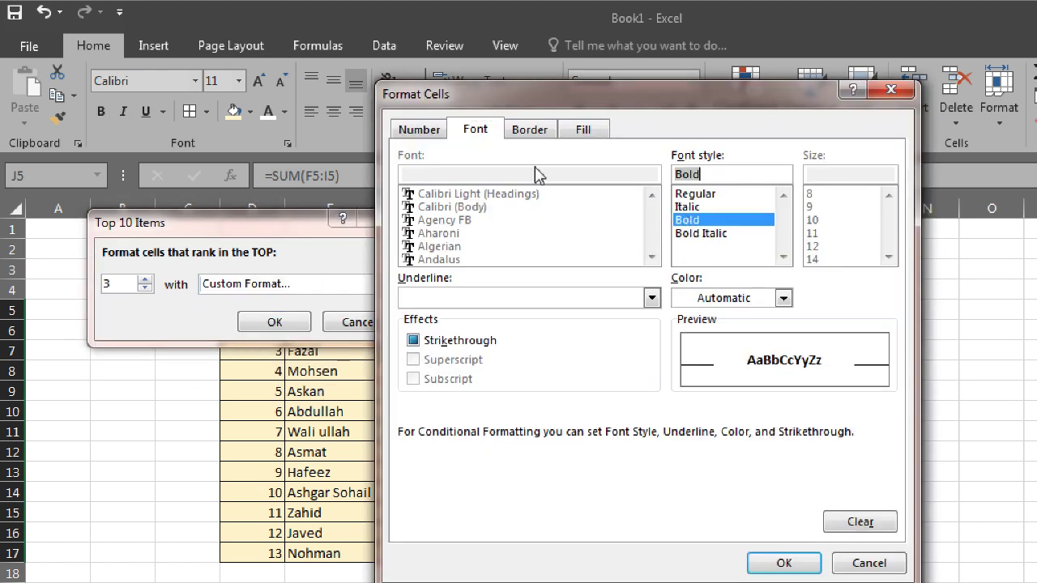
{"action": "left_click", "coordinate": [585, 131]}
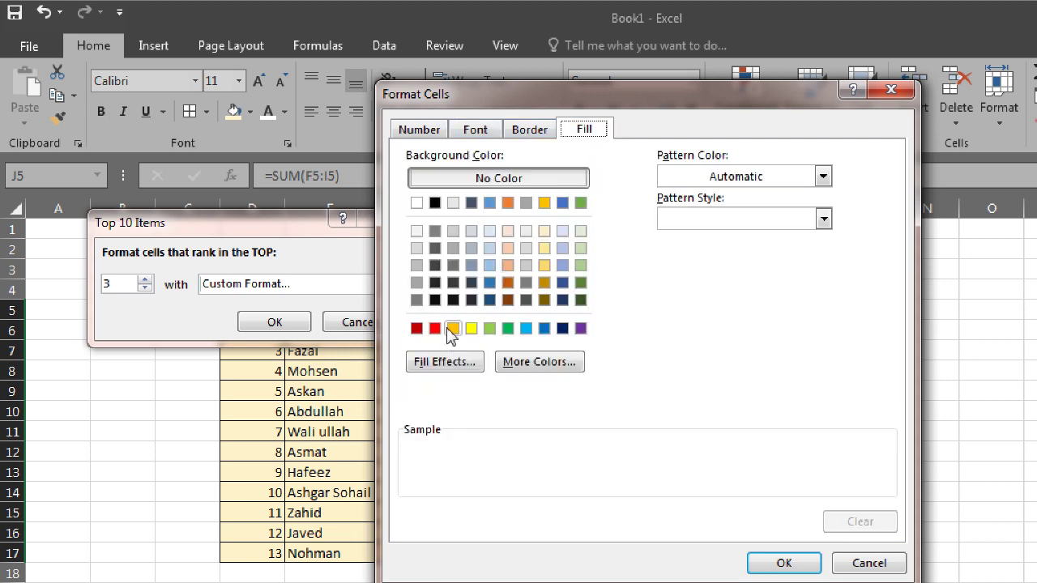
{"action": "left_click", "coordinate": [508, 329]}
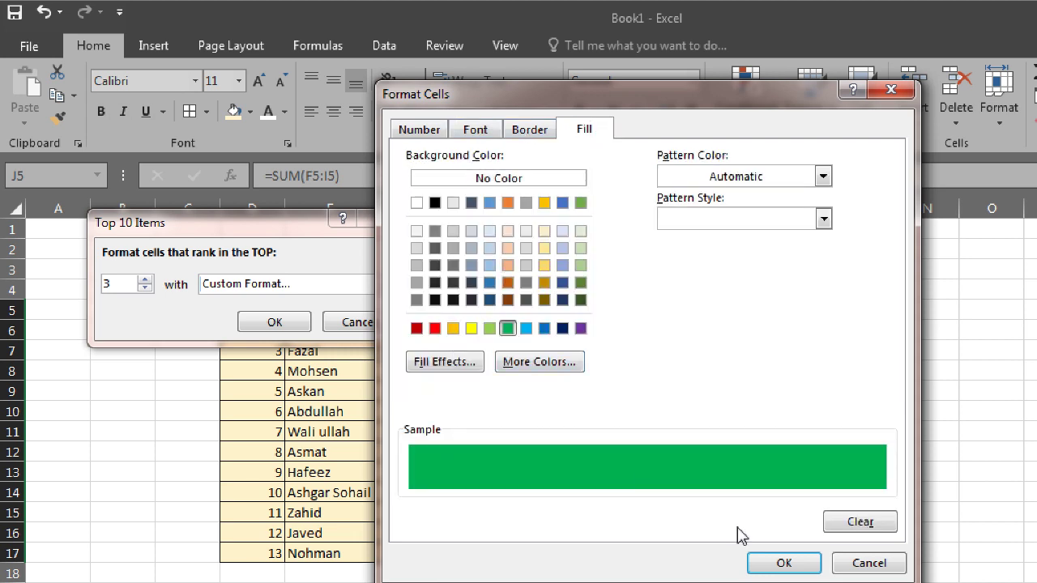
{"action": "left_click", "coordinate": [782, 563]}
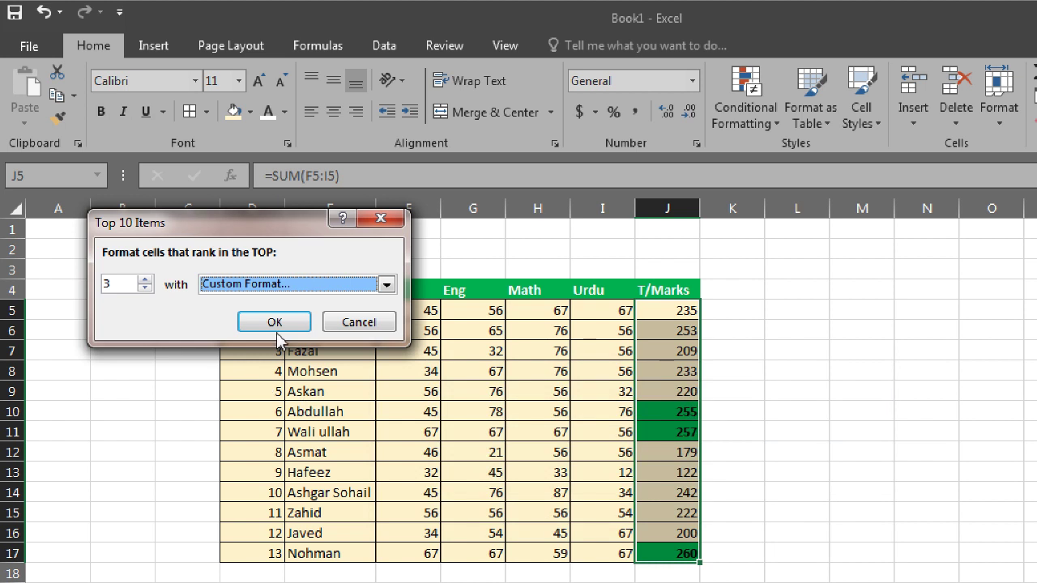
{"action": "left_click", "coordinate": [276, 325]}
{"action": "left_click", "coordinate": [864, 436]}
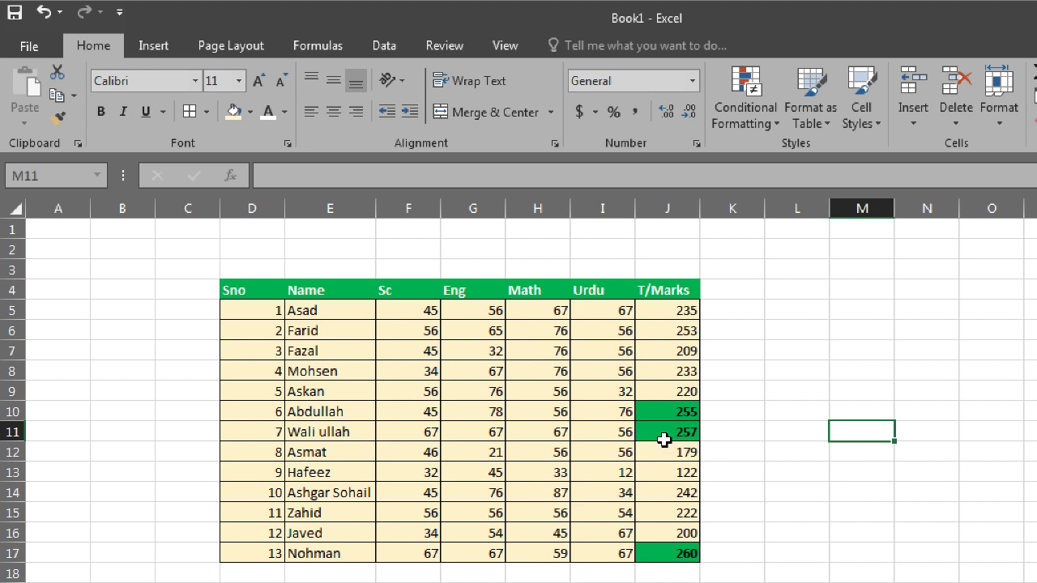
Step: Set the Eng mark in G11 to 34
{"action": "left_click", "coordinate": [486, 432]}
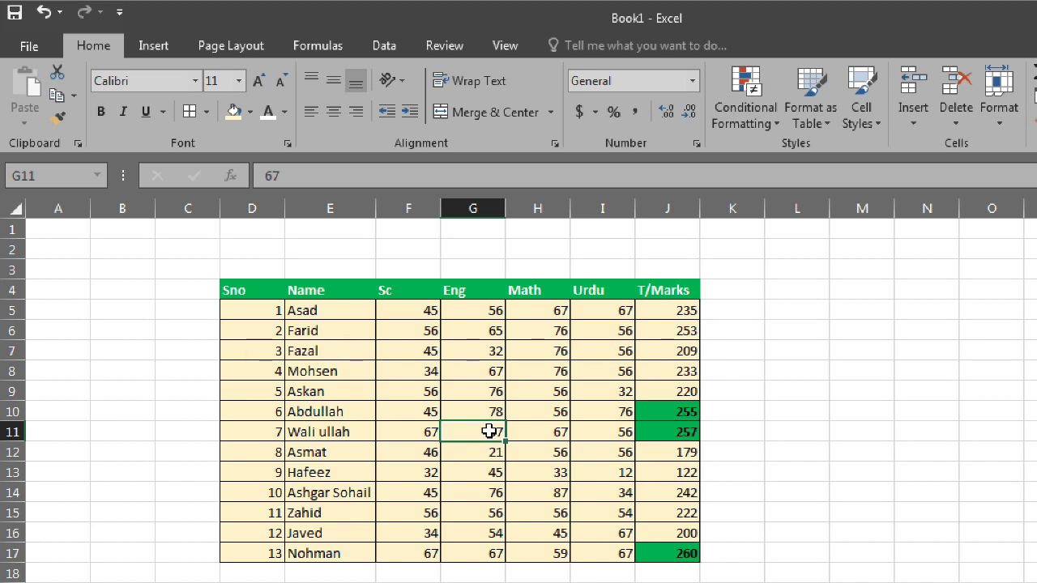
{"action": "type", "text": "34"}
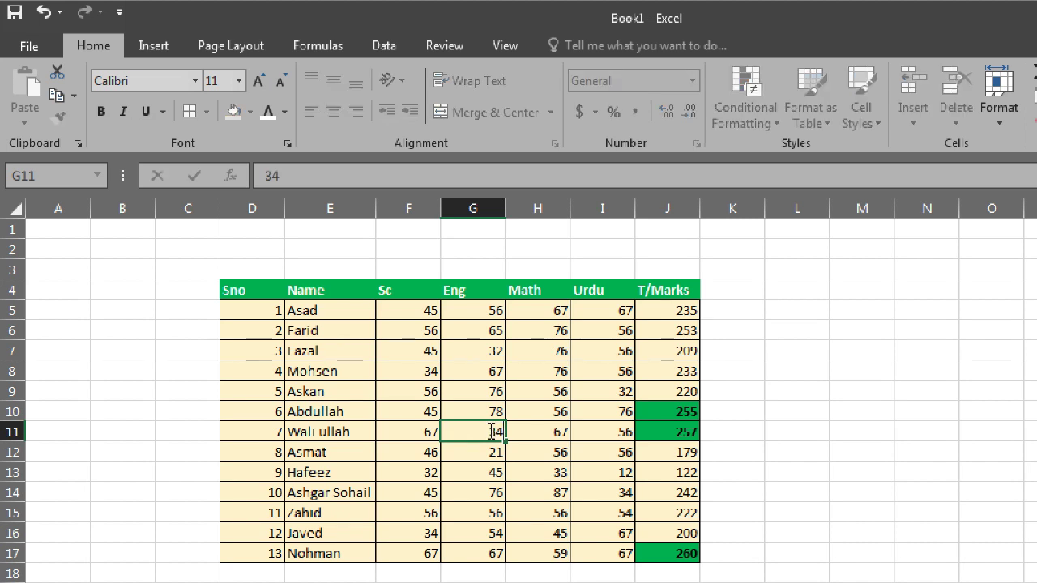
{"action": "left_click", "coordinate": [472, 413]}
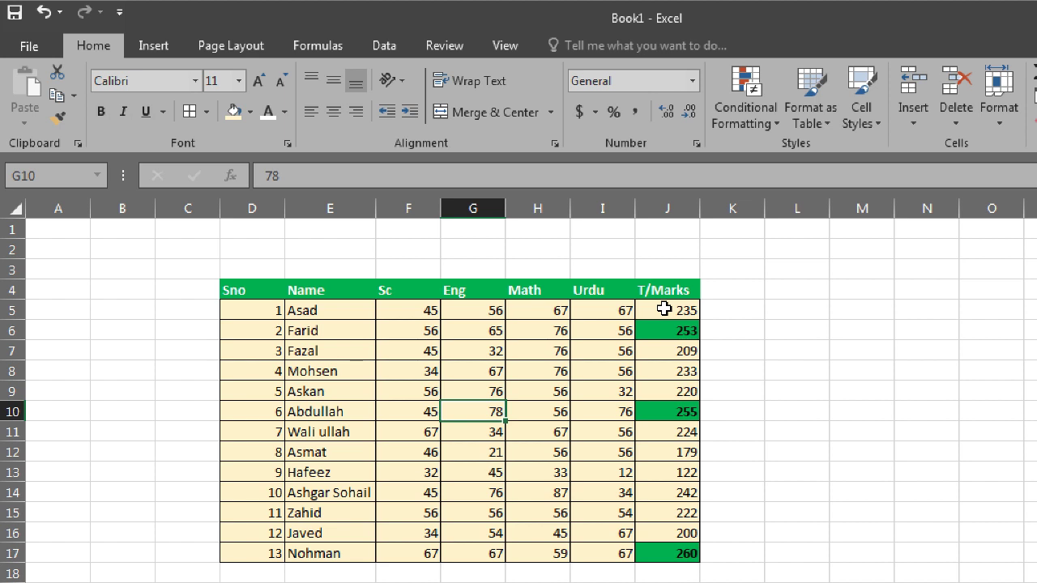
Step: Add a Top 10 Items rule to the totals J5:J17 that marks the top 1 with Red Text
{"action": "left_click_drag", "start_coordinate": [665, 306], "coordinate": [664, 553]}
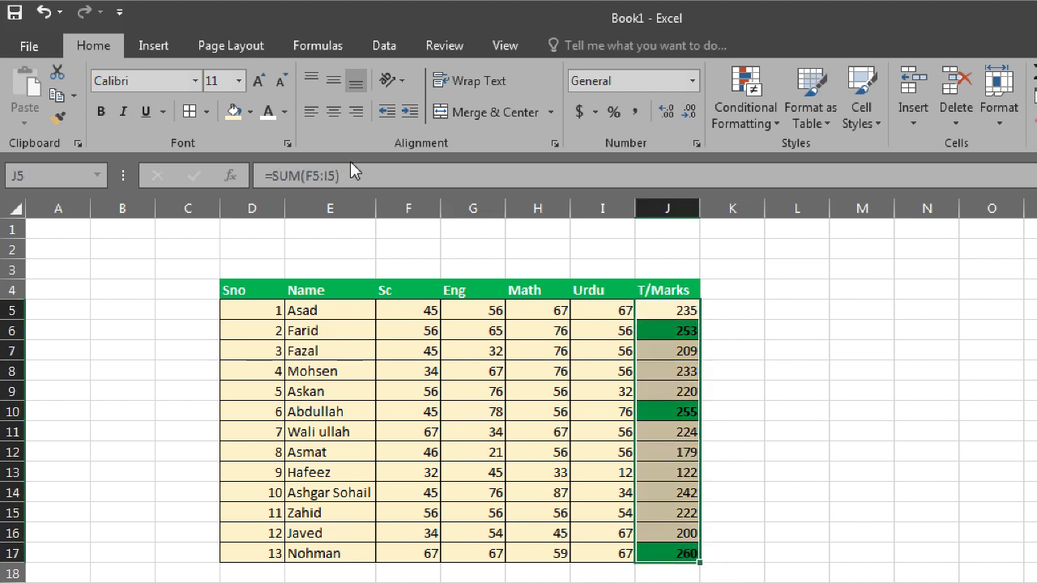
{"action": "left_click", "coordinate": [750, 119]}
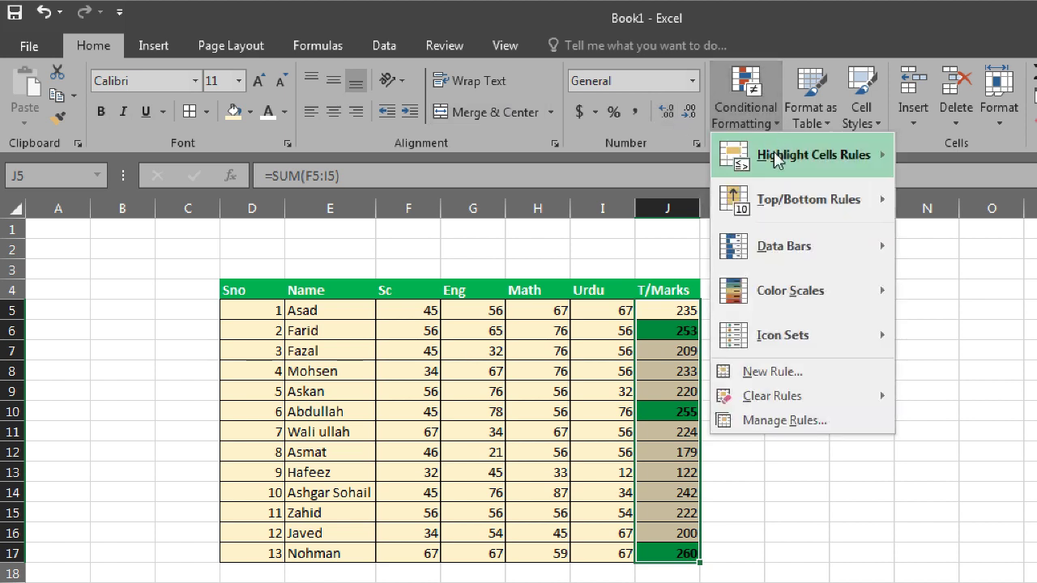
{"action": "mouse_move", "coordinate": [869, 196]}
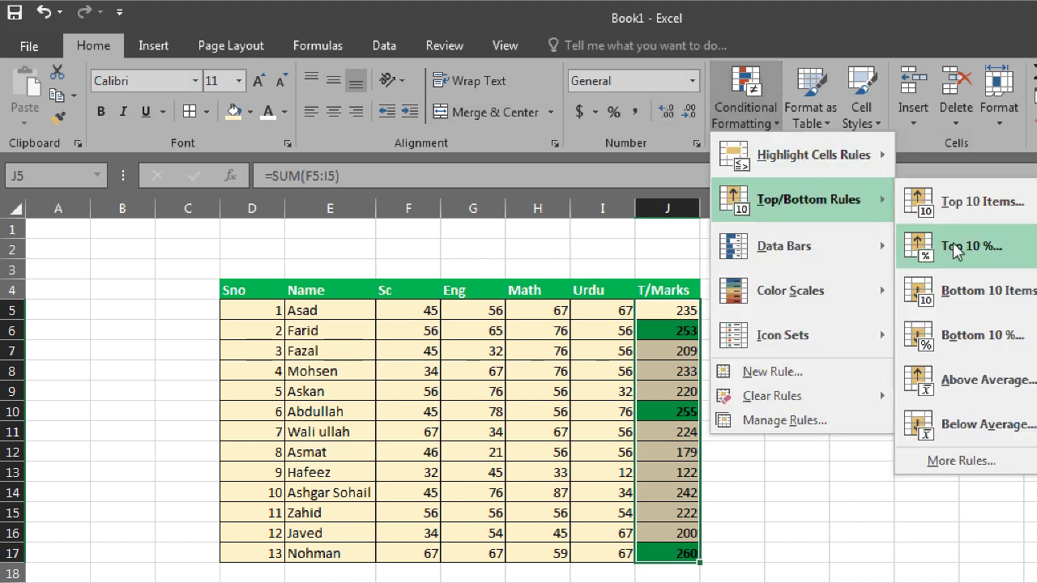
{"action": "left_click", "coordinate": [956, 205]}
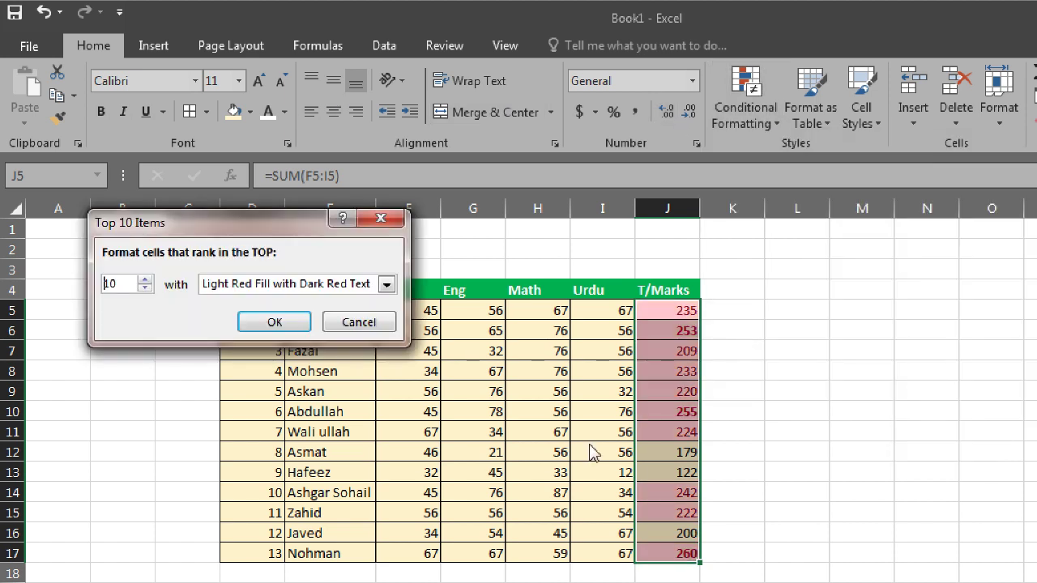
{"action": "double_click", "coordinate": [120, 284]}
{"action": "type", "text": "1"}
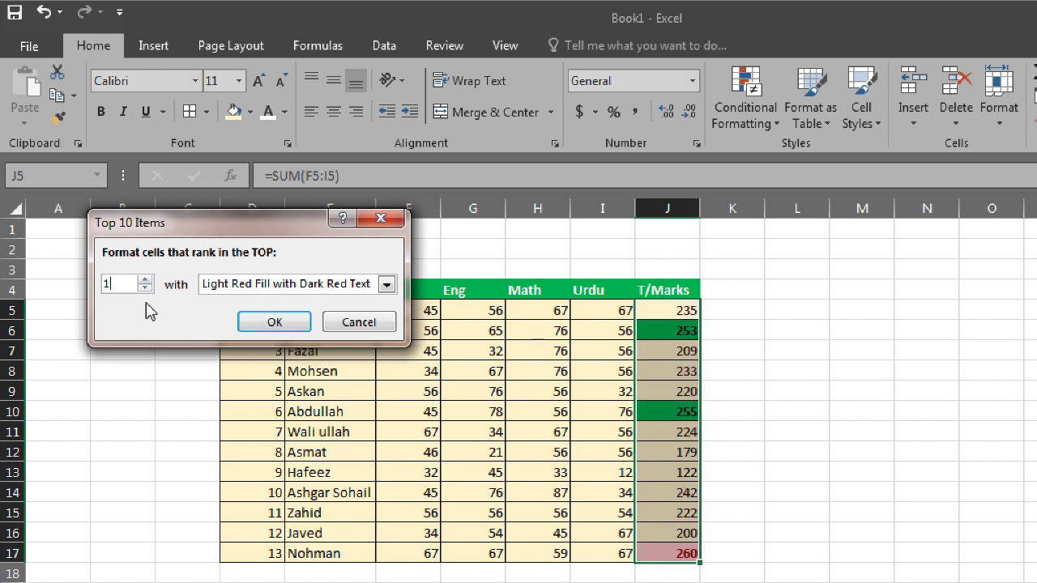
{"action": "left_click", "coordinate": [387, 285]}
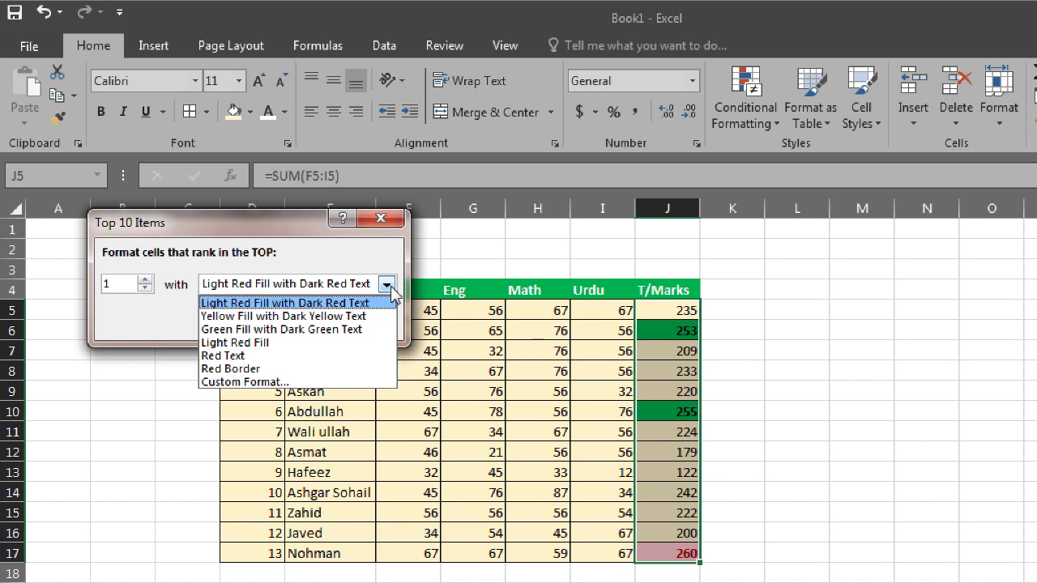
{"action": "left_click", "coordinate": [296, 357]}
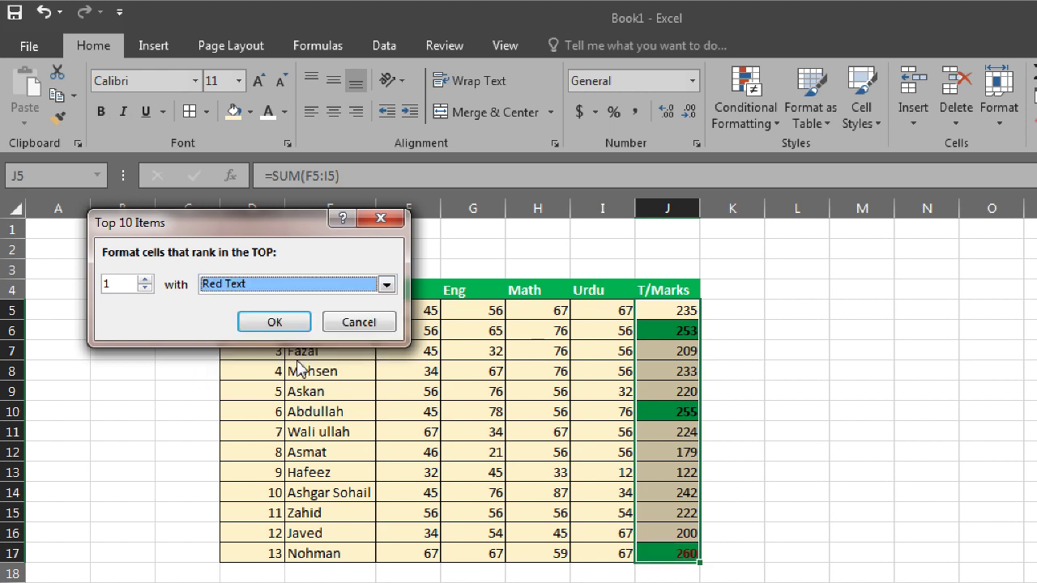
{"action": "left_click", "coordinate": [274, 322]}
{"action": "left_click", "coordinate": [734, 512]}
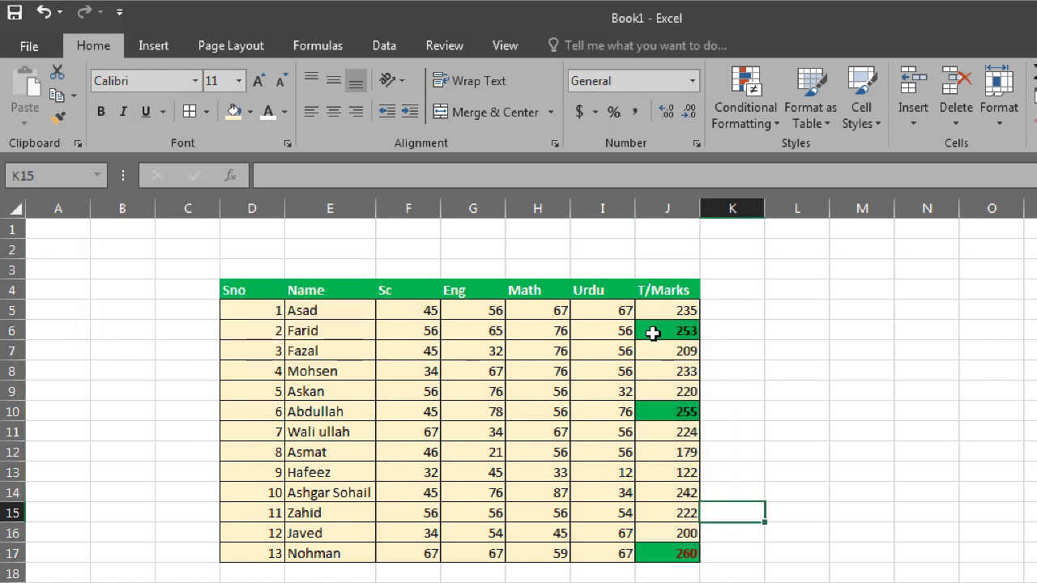
Step: Clear the conditional formatting rules from the totals J5:J17
{"action": "left_click_drag", "start_coordinate": [659, 308], "coordinate": [667, 557]}
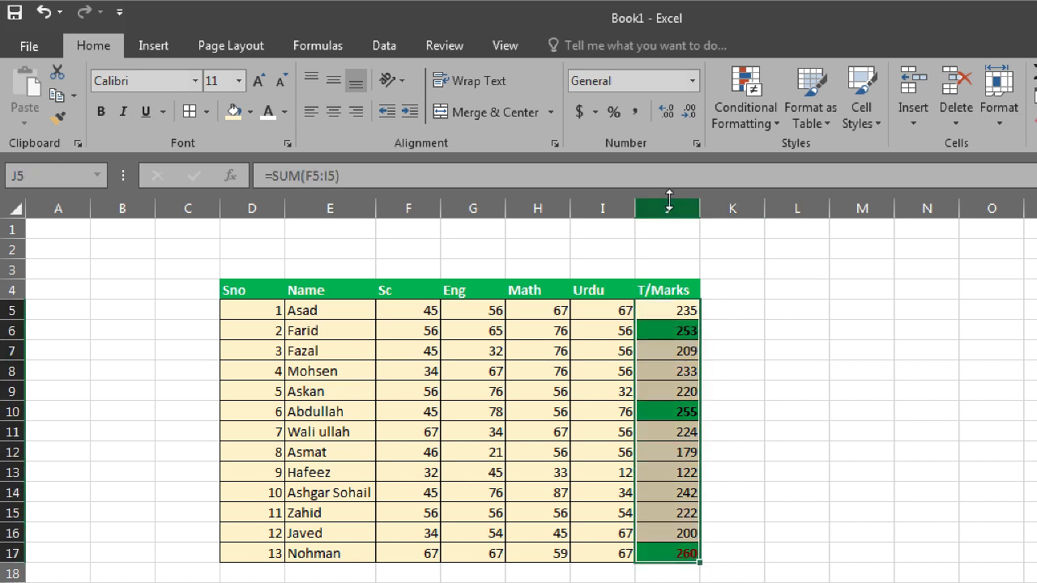
{"action": "left_click", "coordinate": [721, 127]}
{"action": "mouse_move", "coordinate": [828, 393]}
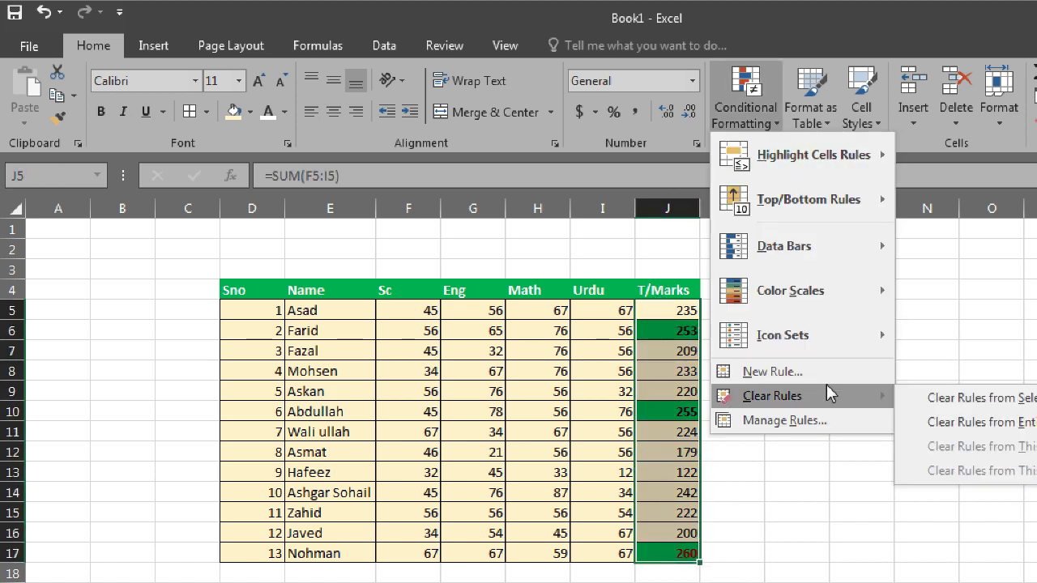
{"action": "left_click", "coordinate": [910, 407]}
{"action": "left_click", "coordinate": [803, 466]}
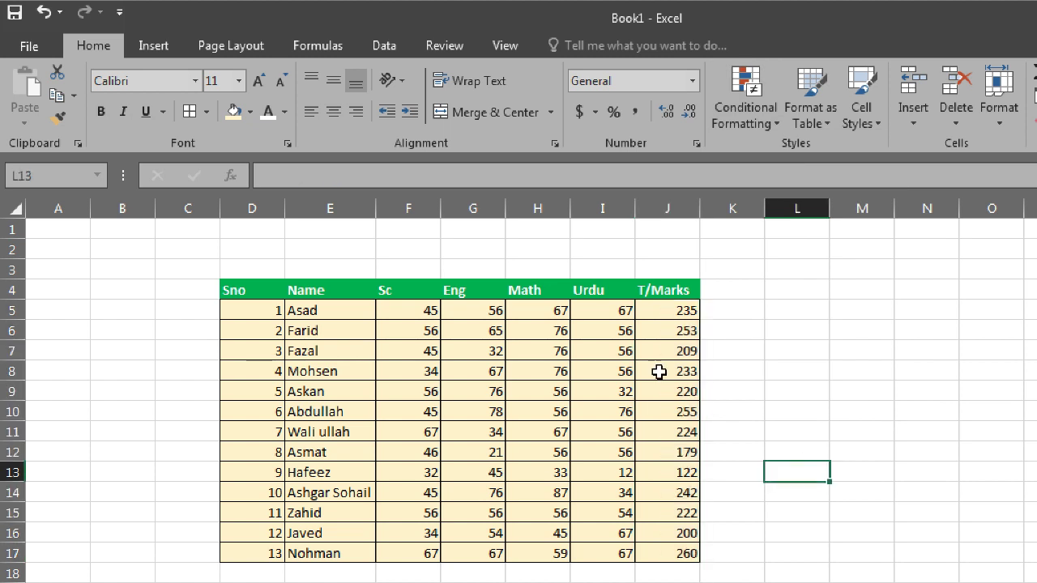
Step: Apply a Top 10 Items rule to J5:J17 that formats only the top 1 total with Red Text
{"action": "left_click_drag", "start_coordinate": [665, 310], "coordinate": [681, 558]}
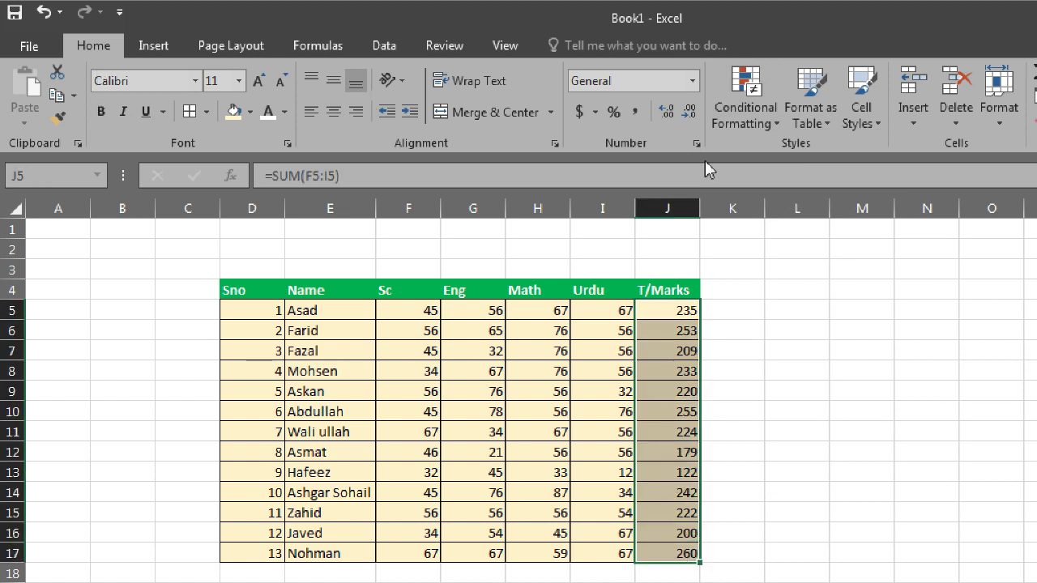
{"action": "left_click", "coordinate": [751, 118]}
{"action": "mouse_move", "coordinate": [798, 200]}
{"action": "left_click", "coordinate": [968, 154]}
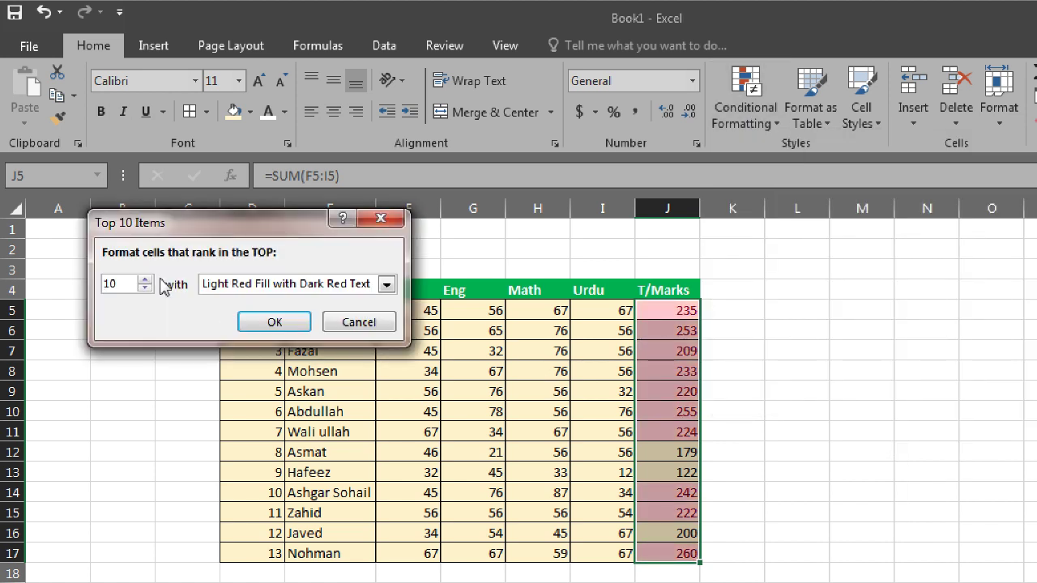
{"action": "left_click_drag", "start_coordinate": [115, 288], "coordinate": [92, 292]}
{"action": "type", "text": "1"}
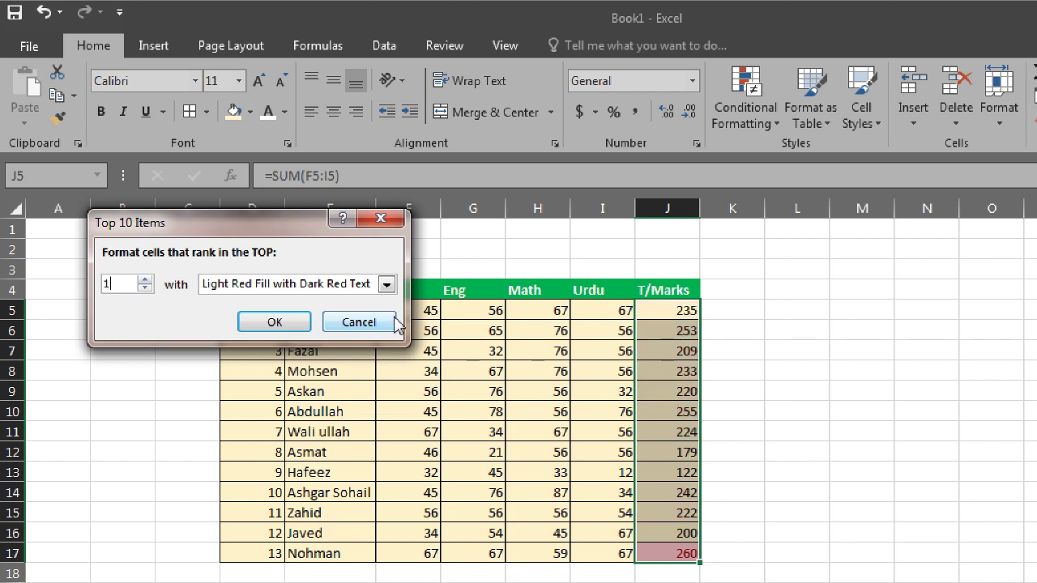
{"action": "left_click", "coordinate": [387, 285]}
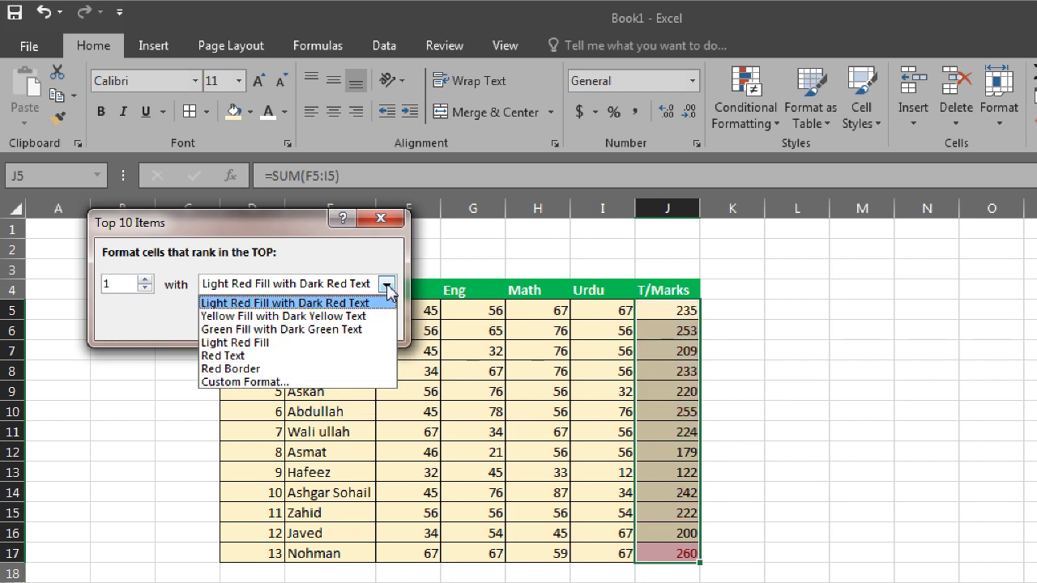
{"action": "left_click", "coordinate": [307, 359]}
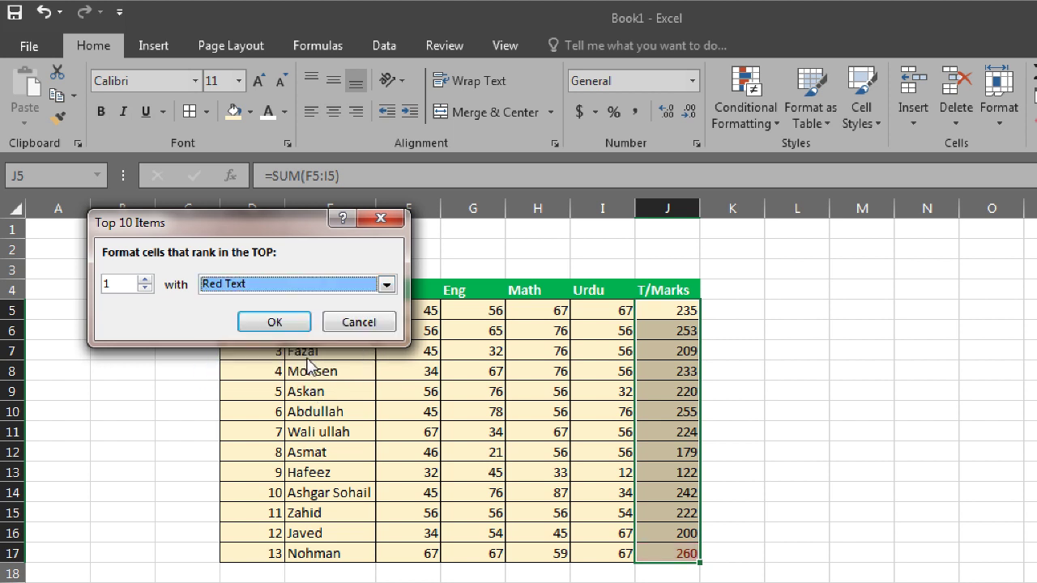
{"action": "left_click", "coordinate": [262, 323]}
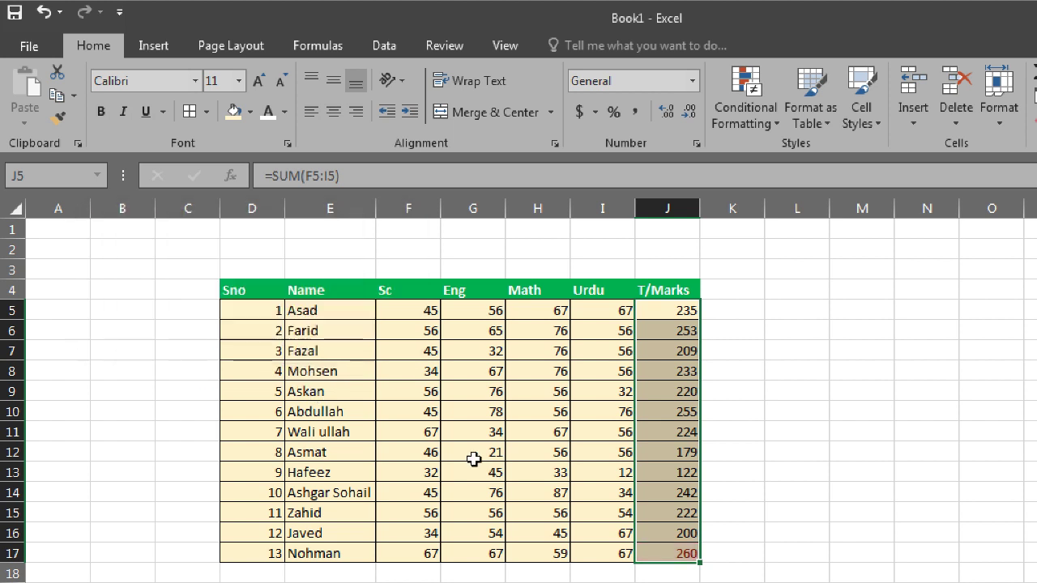
{"action": "left_click", "coordinate": [775, 459]}
{"action": "left_click", "coordinate": [677, 557]}
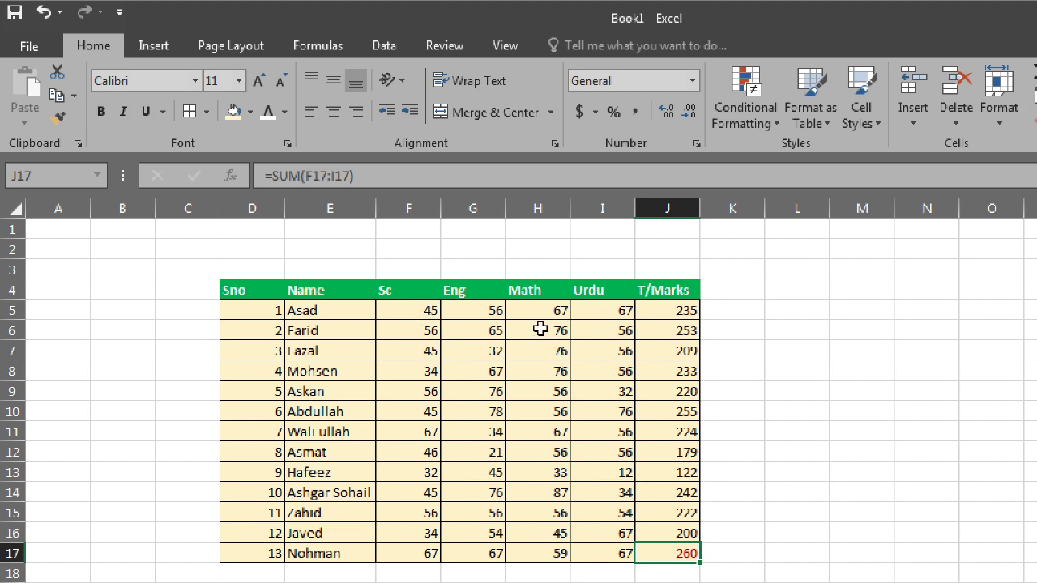
Step: Set the Sc mark in F5 to 67
{"action": "left_click", "coordinate": [421, 311]}
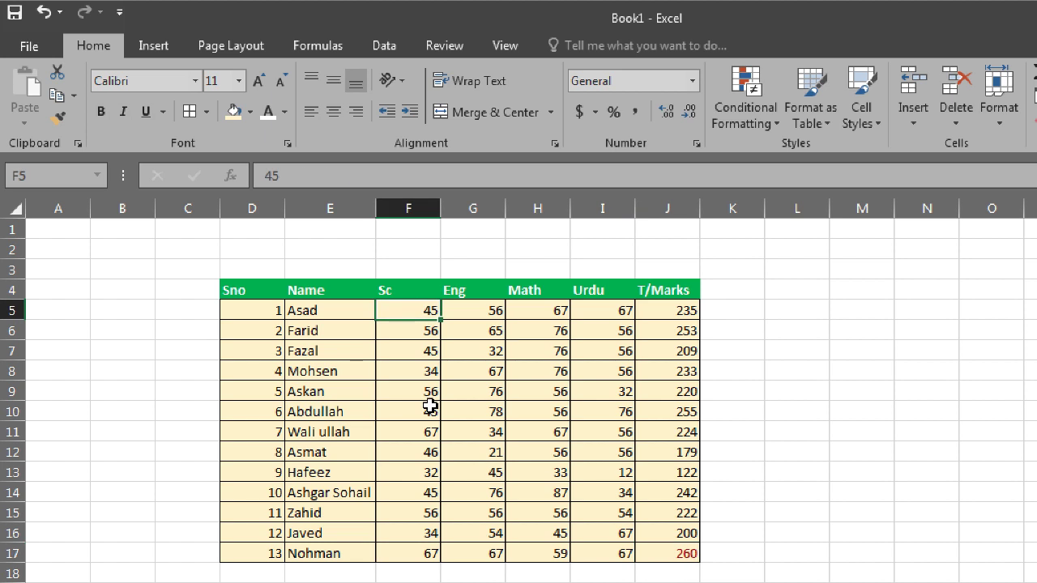
{"action": "type", "text": "67"}
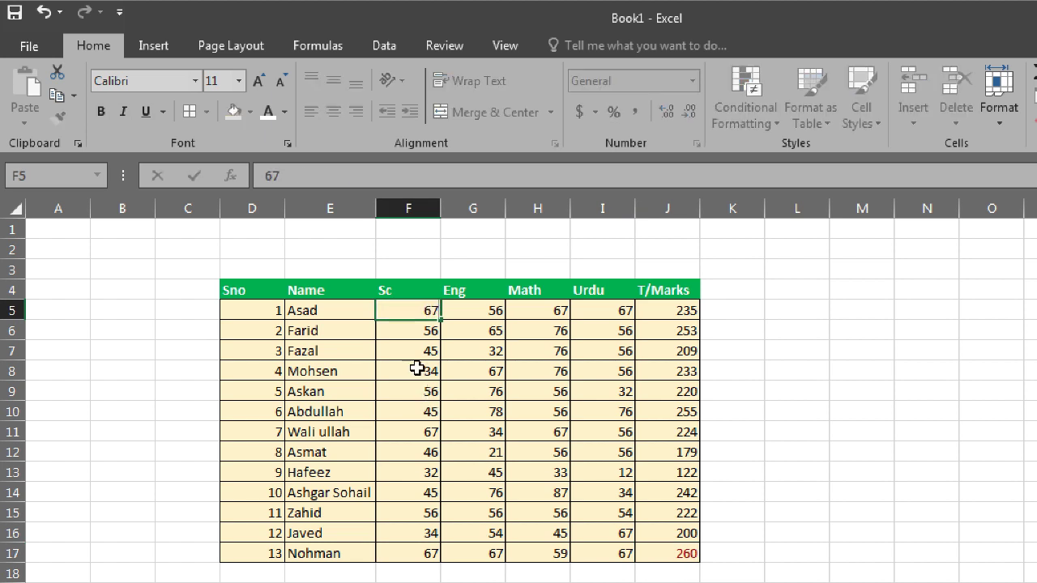
{"action": "left_click", "coordinate": [416, 369]}
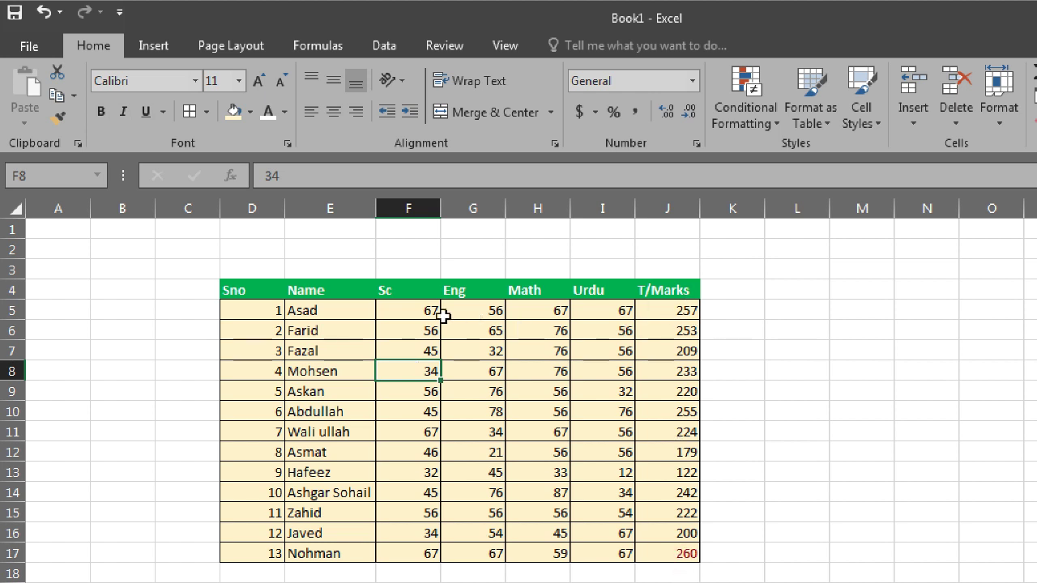
Step: Set the Sc mark in F5 to 70
{"action": "left_click", "coordinate": [417, 310]}
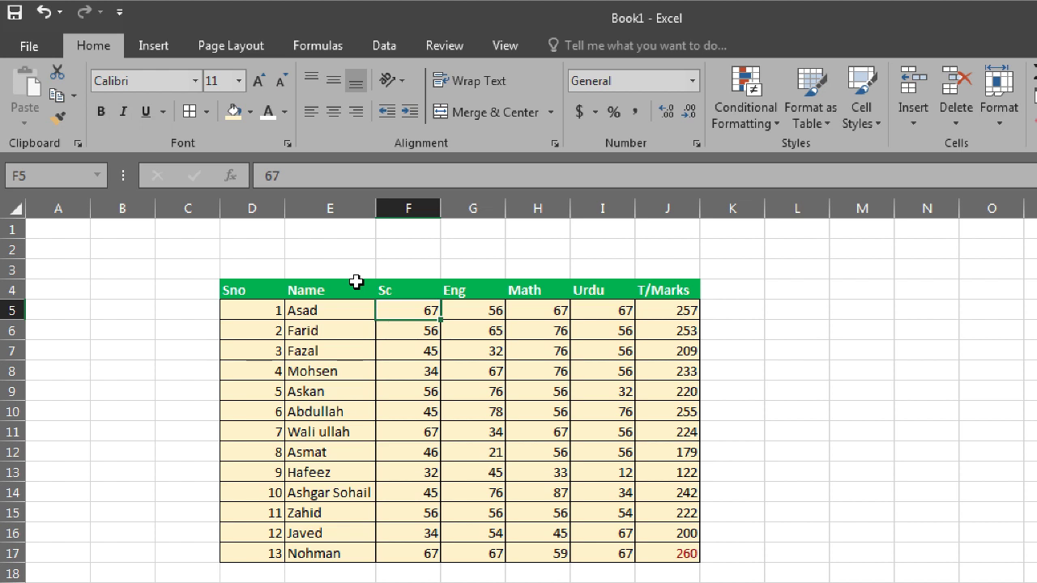
{"action": "type", "text": "7"}
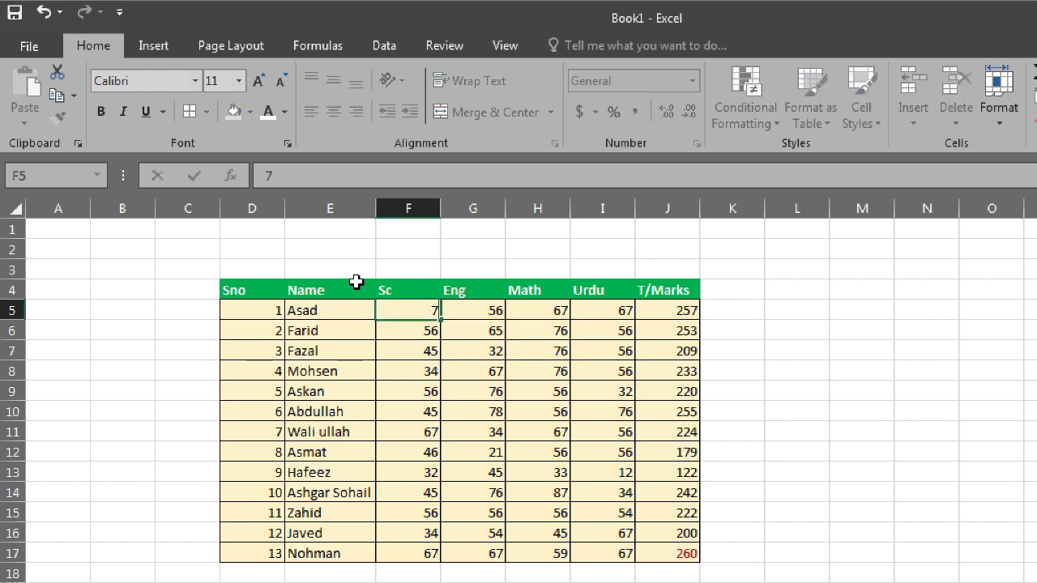
{"action": "left_click", "coordinate": [387, 367]}
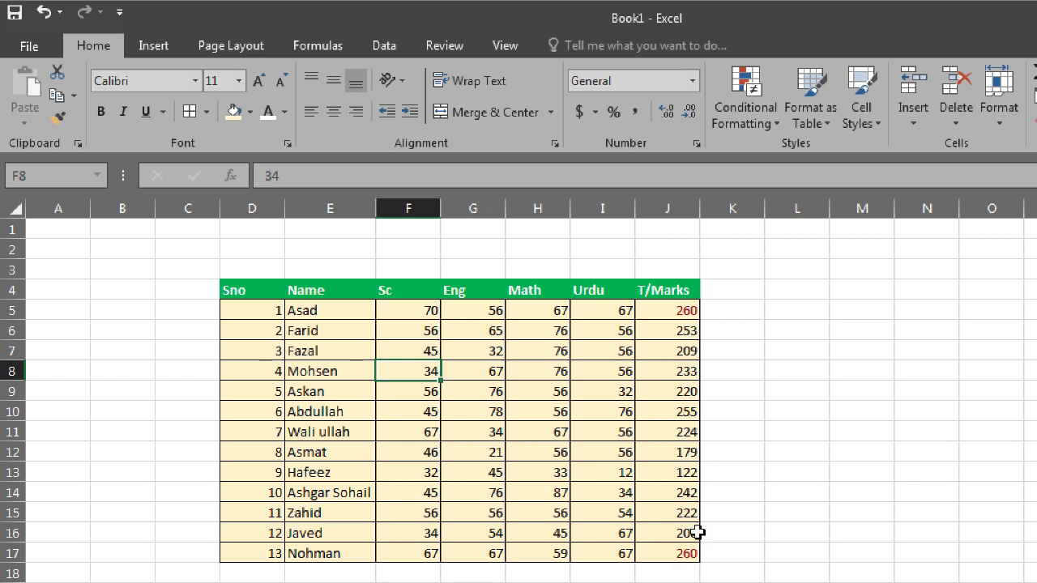
{"action": "left_click", "coordinate": [425, 312]}
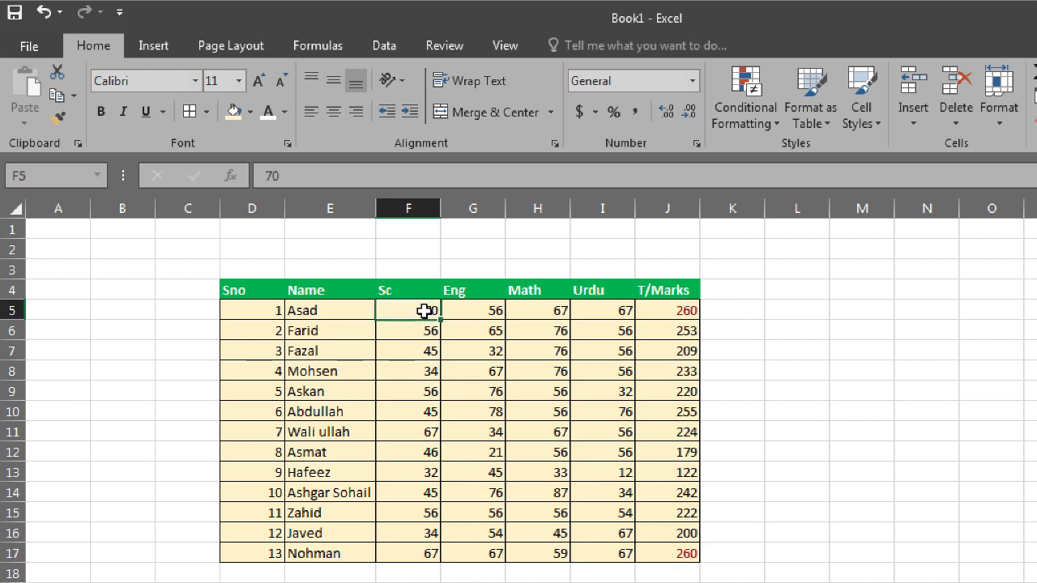
Step: Set the Sc mark in F5 to 71
{"action": "type", "text": "71"}
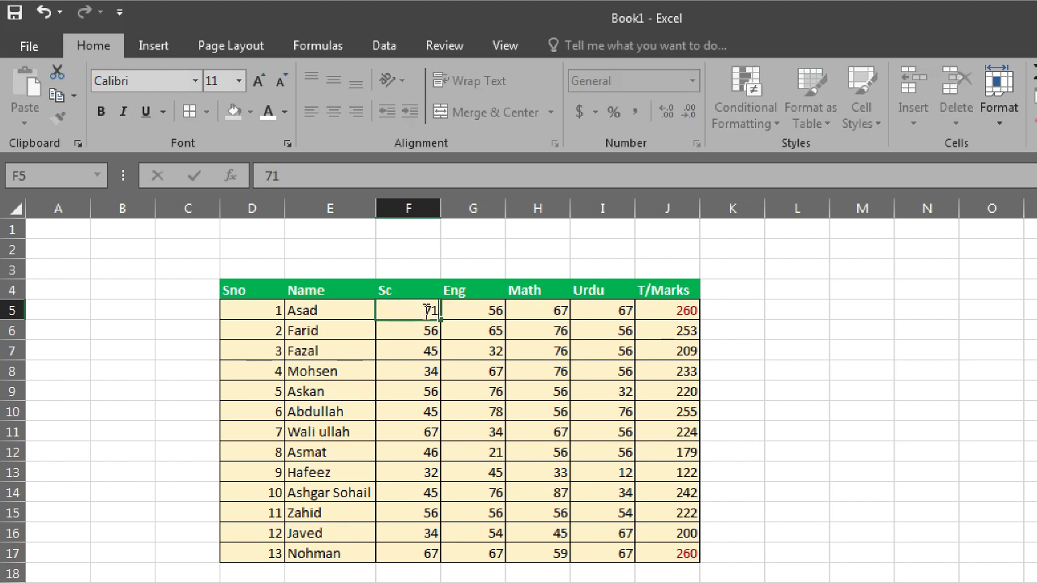
{"action": "key", "text": "Return"}
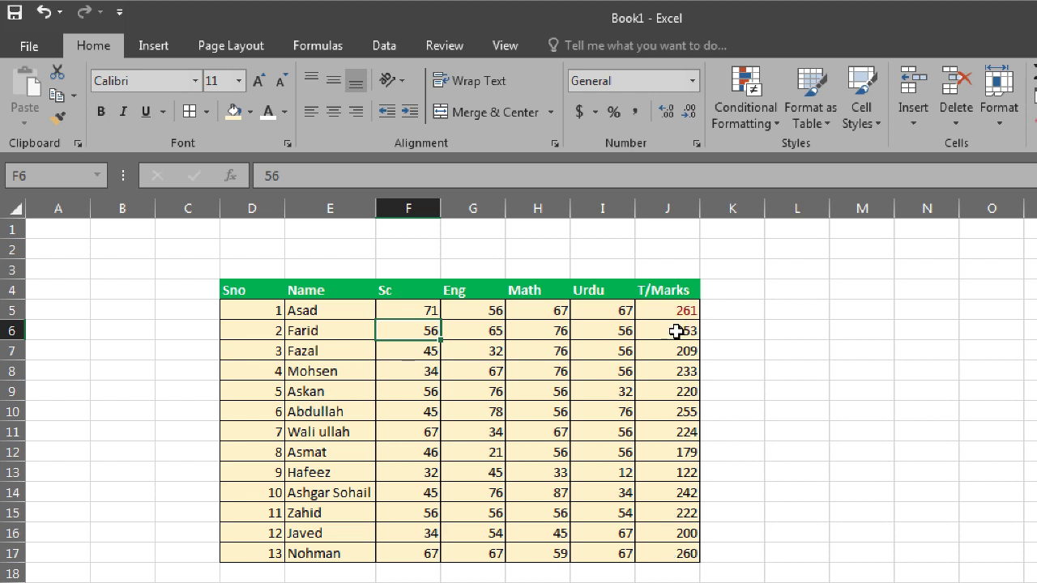
{"action": "left_click", "coordinate": [751, 128]}
{"action": "mouse_move", "coordinate": [798, 196]}
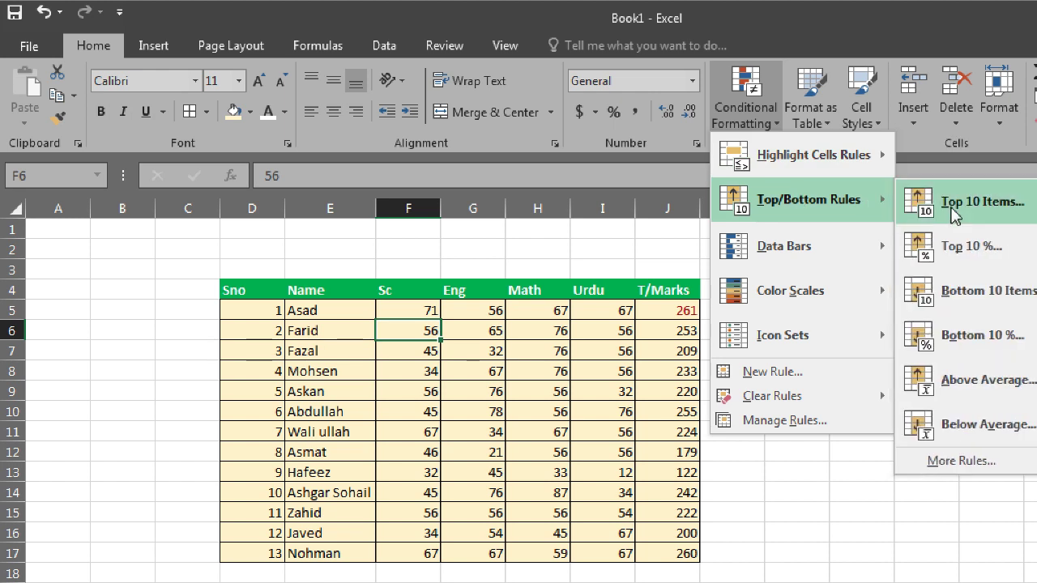
{"action": "left_click", "coordinate": [1010, 293]}
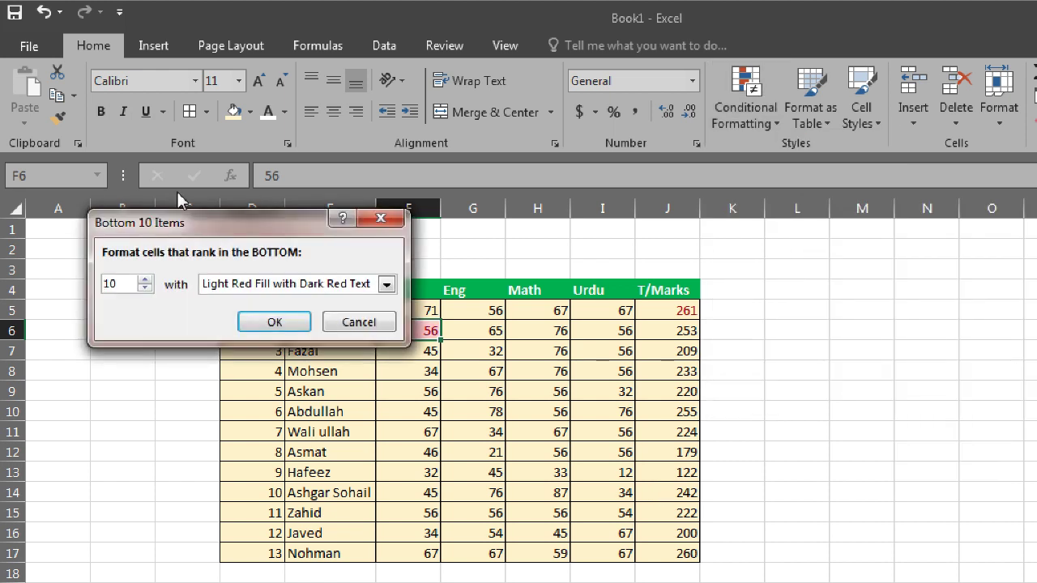
{"action": "left_click_drag", "start_coordinate": [256, 223], "coordinate": [260, 288]}
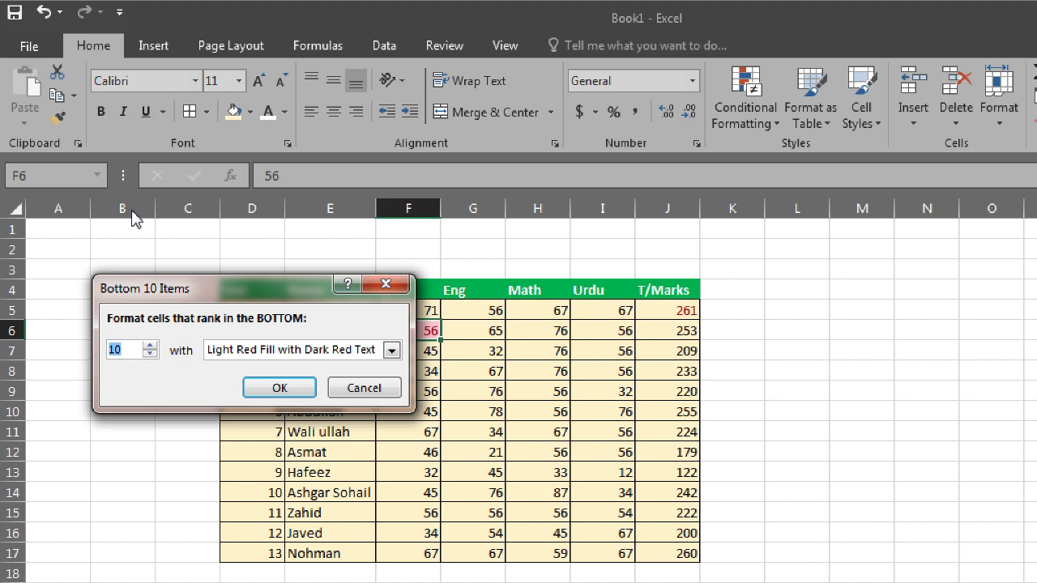
{"action": "type", "text": "1"}
{"action": "left_click", "coordinate": [393, 351]}
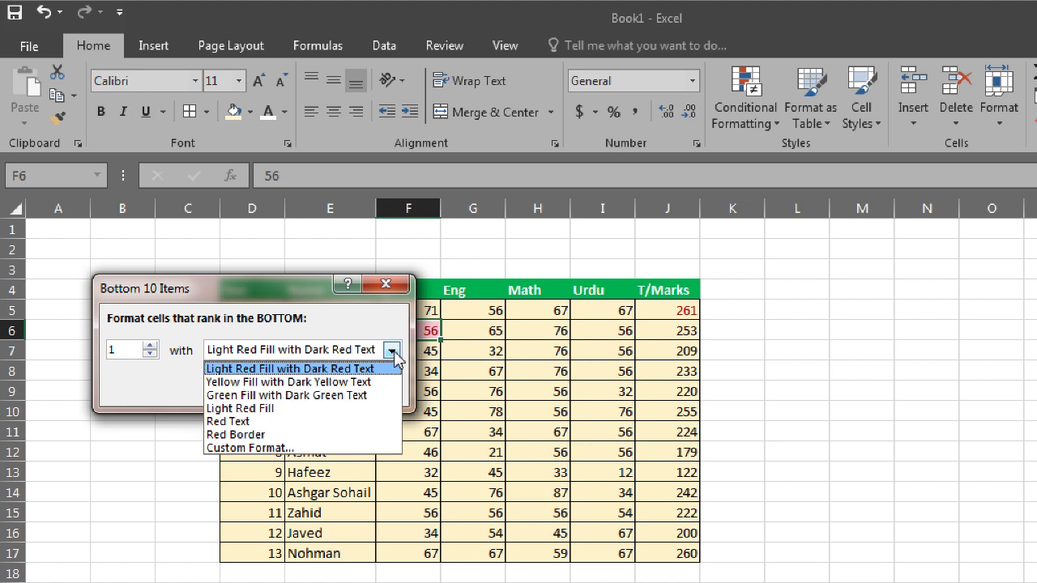
{"action": "left_click", "coordinate": [388, 308]}
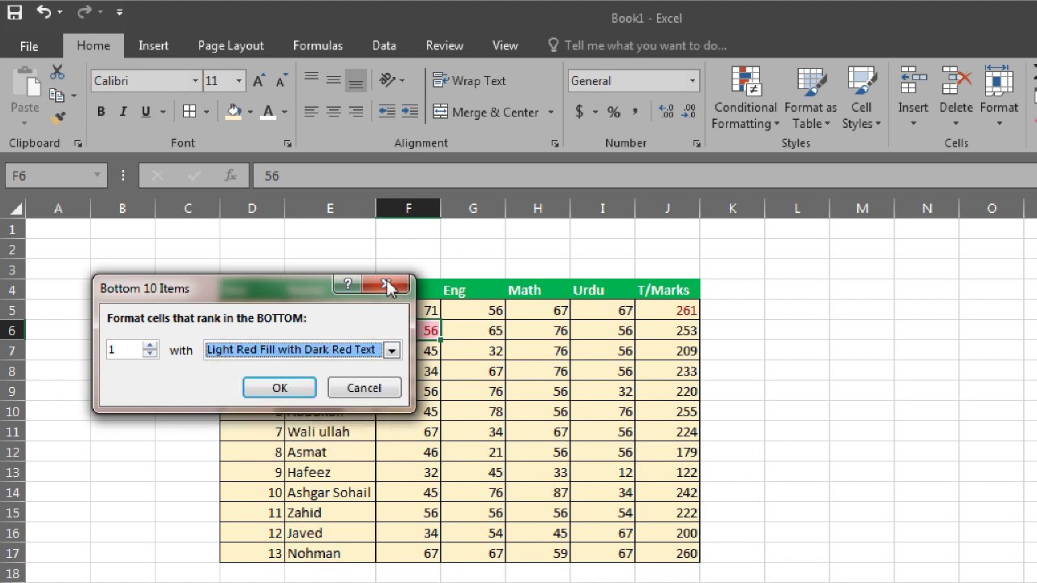
{"action": "left_click", "coordinate": [363, 388]}
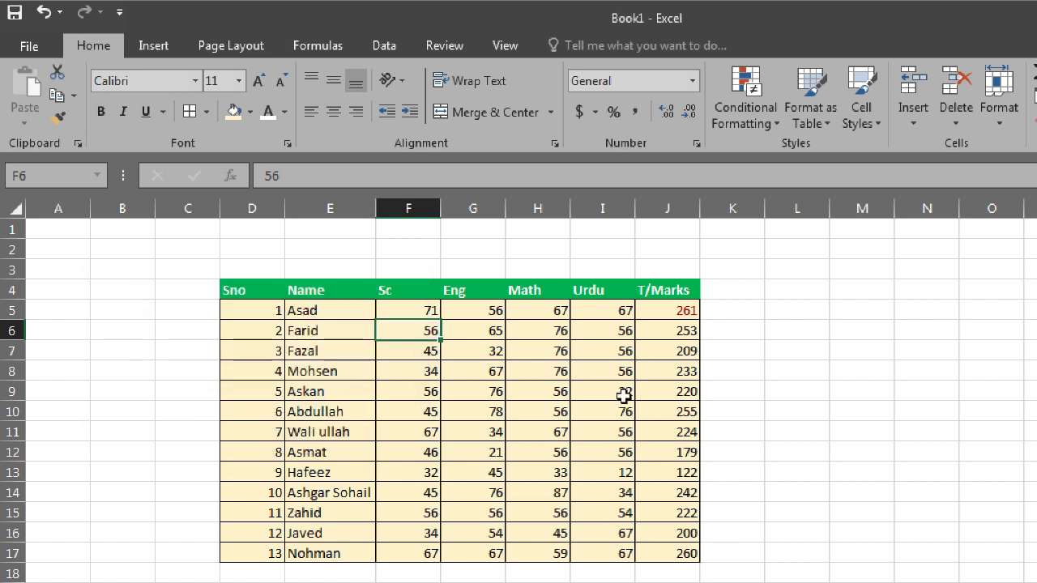
Step: Clear the conditional formatting rules from the totals J5:J16
{"action": "left_click_drag", "start_coordinate": [650, 308], "coordinate": [660, 534]}
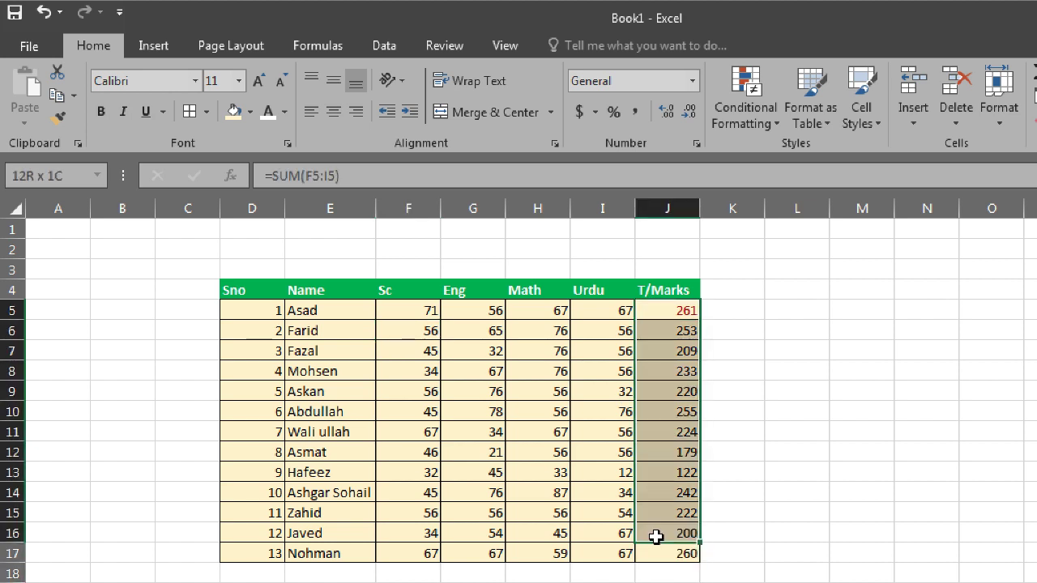
{"action": "left_click", "coordinate": [747, 120]}
{"action": "mouse_move", "coordinate": [790, 166]}
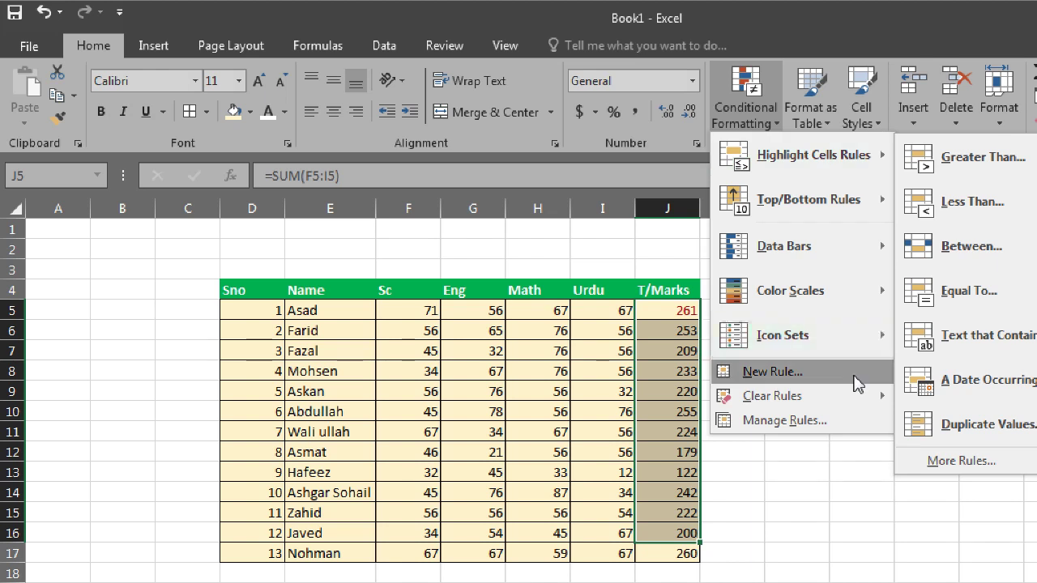
{"action": "mouse_move", "coordinate": [859, 405]}
{"action": "left_click", "coordinate": [960, 397]}
{"action": "left_click", "coordinate": [819, 418]}
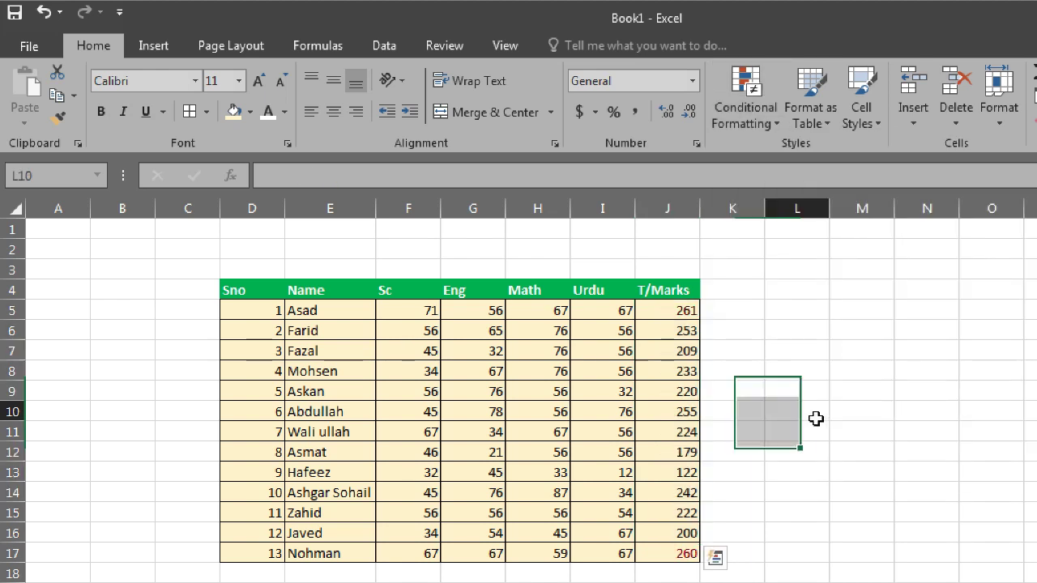
Step: Clear the conditional formatting rules from the full totals range J5:J17
{"action": "left_click_drag", "start_coordinate": [661, 314], "coordinate": [659, 548]}
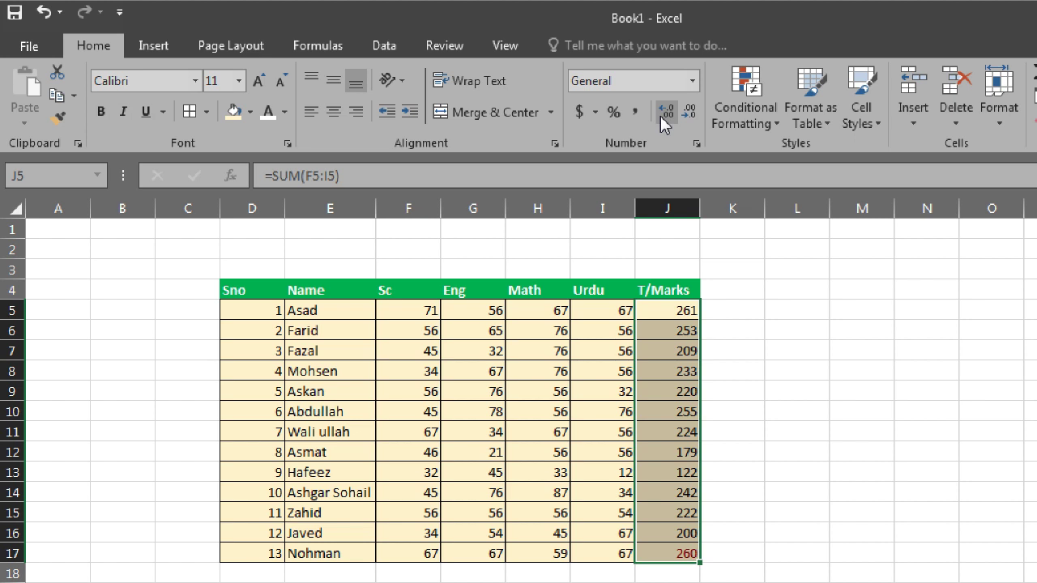
{"action": "left_click", "coordinate": [743, 121]}
{"action": "mouse_move", "coordinate": [879, 399]}
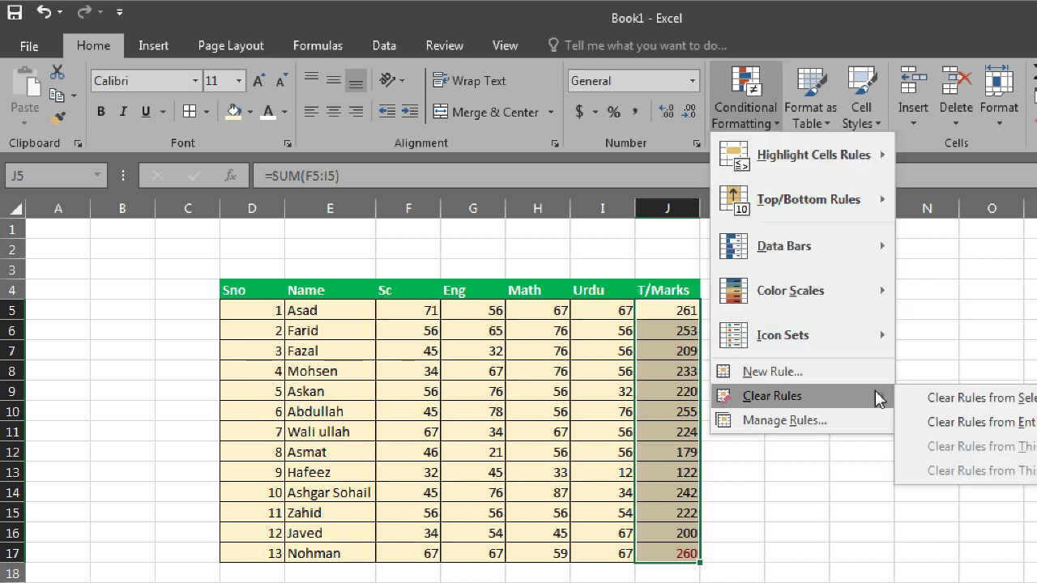
{"action": "left_click", "coordinate": [927, 400]}
{"action": "left_click_drag", "start_coordinate": [698, 506], "coordinate": [804, 498]}
Step: Apply a Bottom 10 Items rule to J5:J17 that formats only the bottom 1 total with a custom yellow fill
{"action": "left_click_drag", "start_coordinate": [652, 308], "coordinate": [661, 551]}
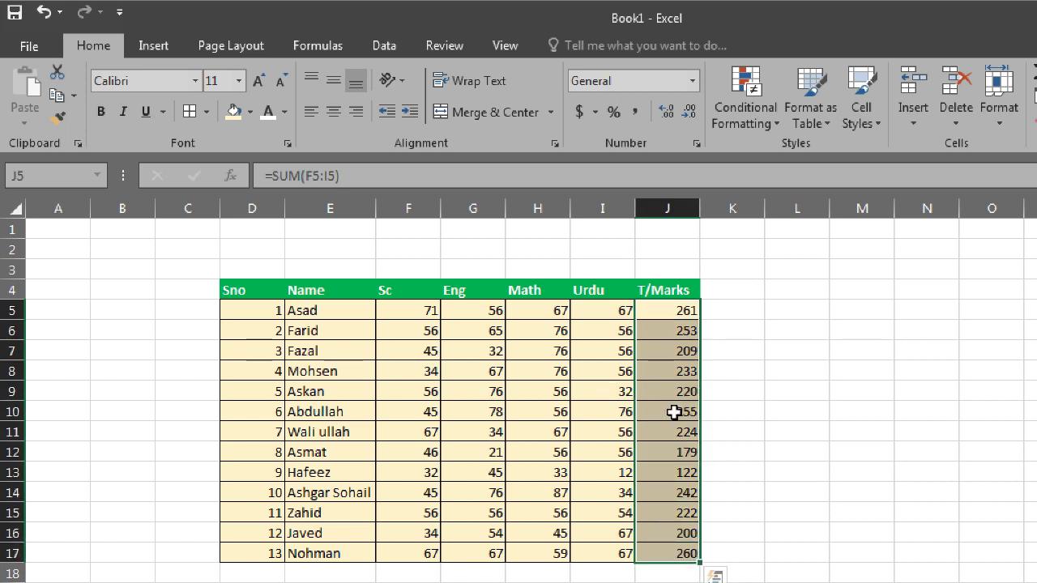
{"action": "left_click", "coordinate": [759, 113]}
{"action": "mouse_move", "coordinate": [802, 217]}
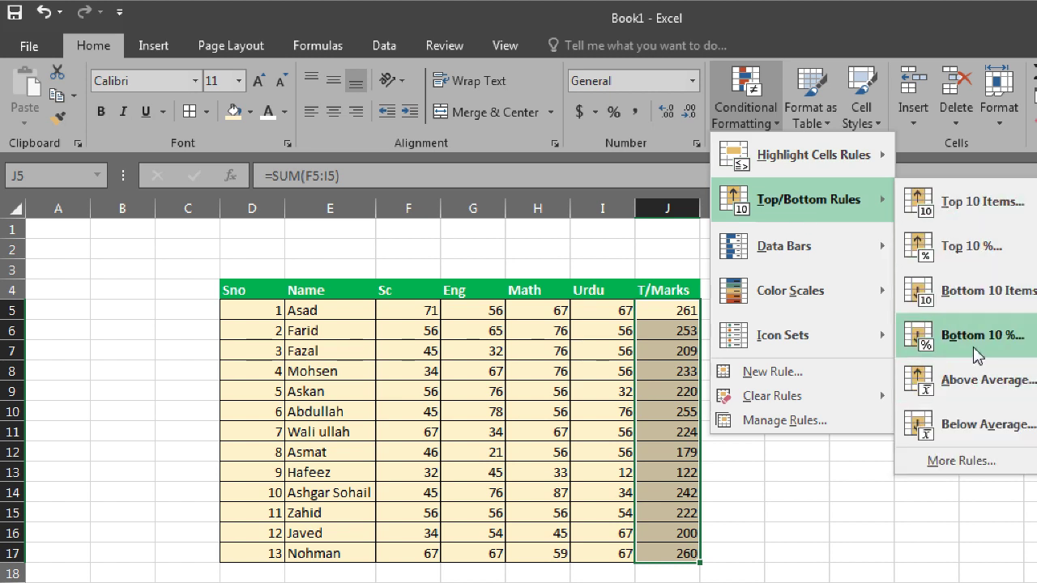
{"action": "left_click", "coordinate": [974, 291]}
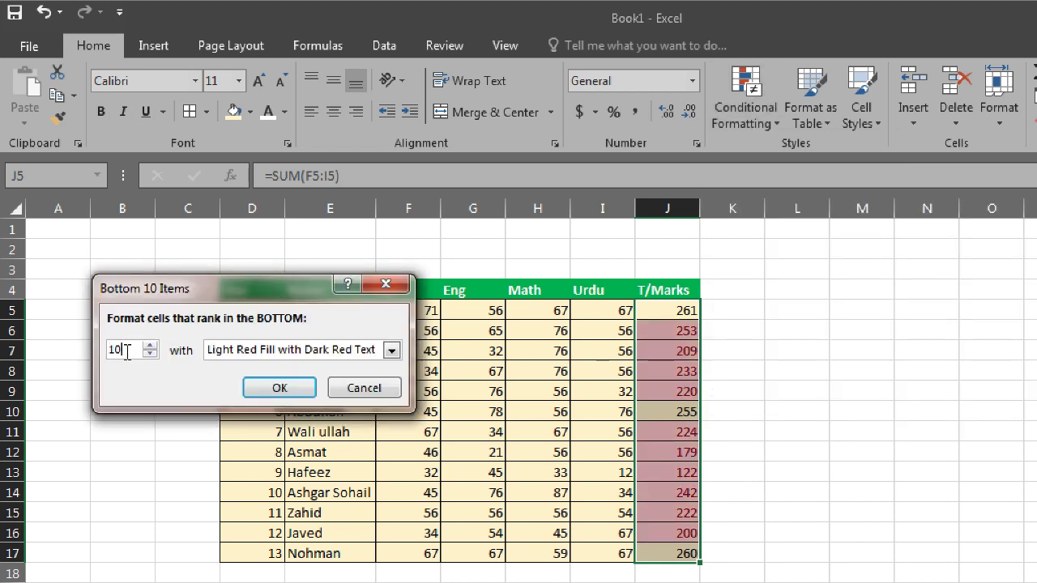
{"action": "key", "text": "BackSpace"}
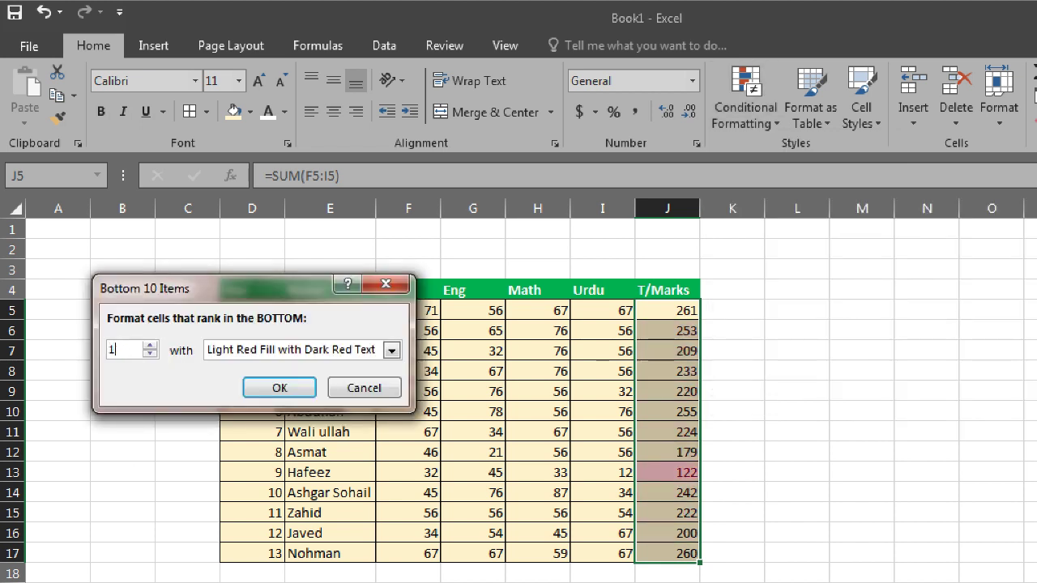
{"action": "left_click", "coordinate": [391, 350]}
{"action": "left_click", "coordinate": [311, 451]}
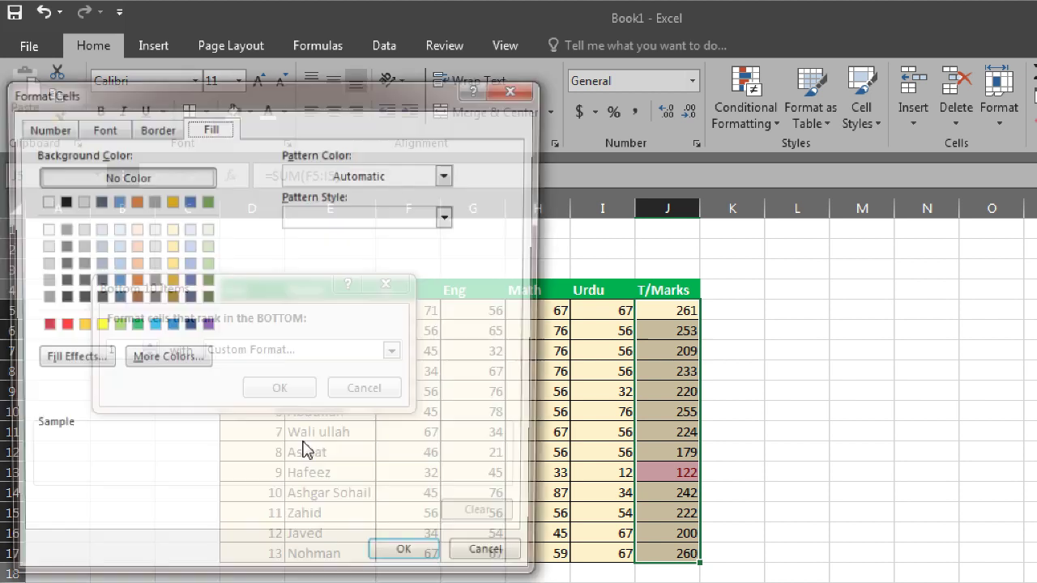
{"action": "left_click", "coordinate": [98, 327]}
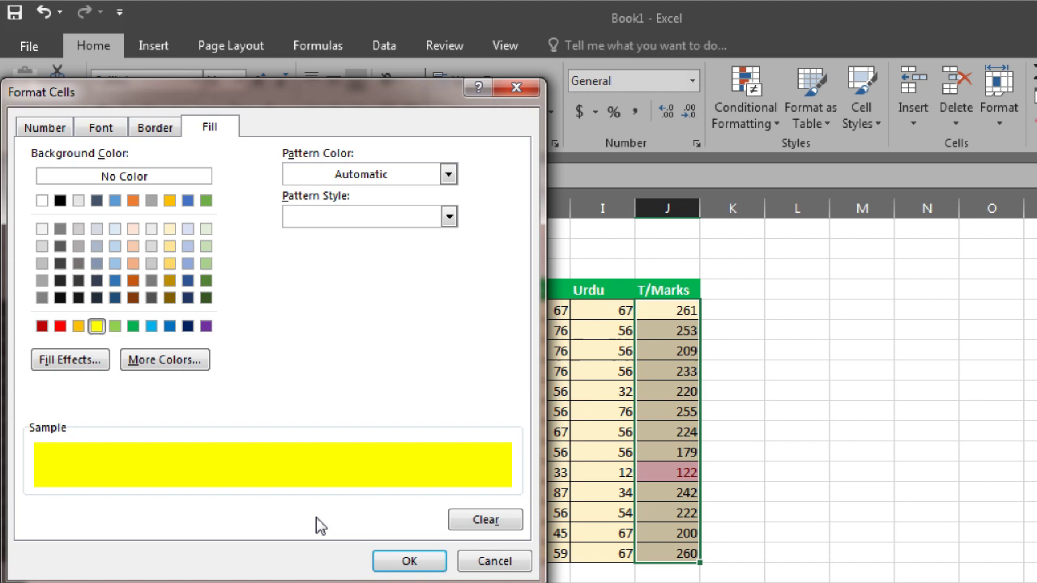
{"action": "left_click", "coordinate": [407, 560]}
{"action": "left_click", "coordinate": [277, 387]}
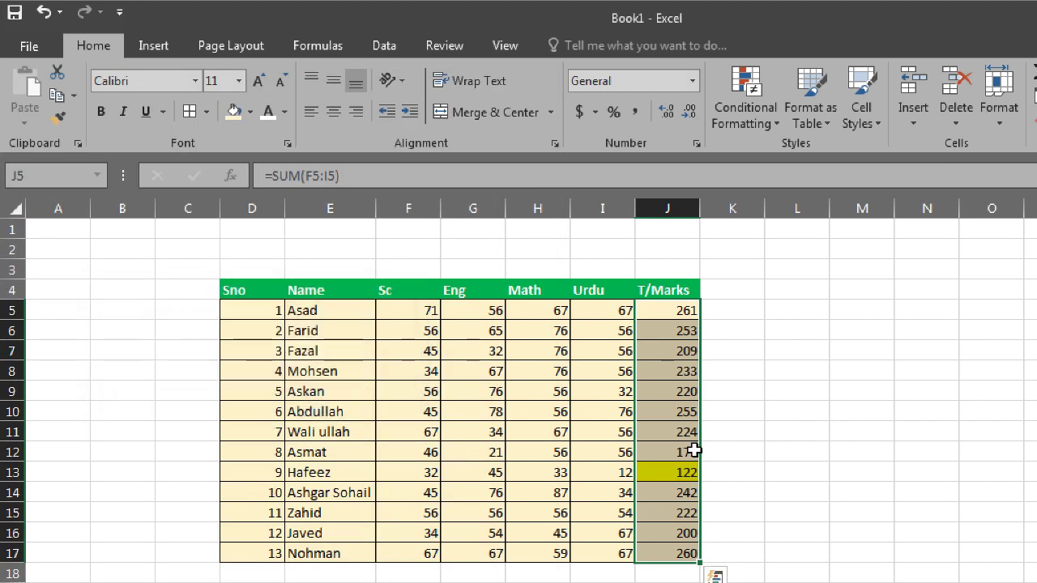
{"action": "left_click", "coordinate": [763, 435]}
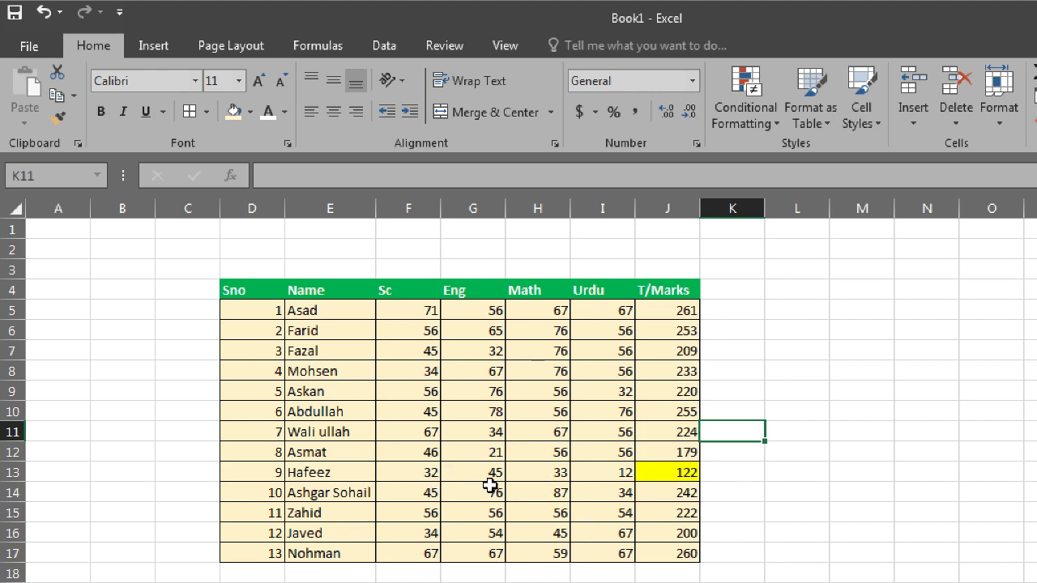
Step: Set the Sc mark in F13 to 70
{"action": "left_click", "coordinate": [405, 476]}
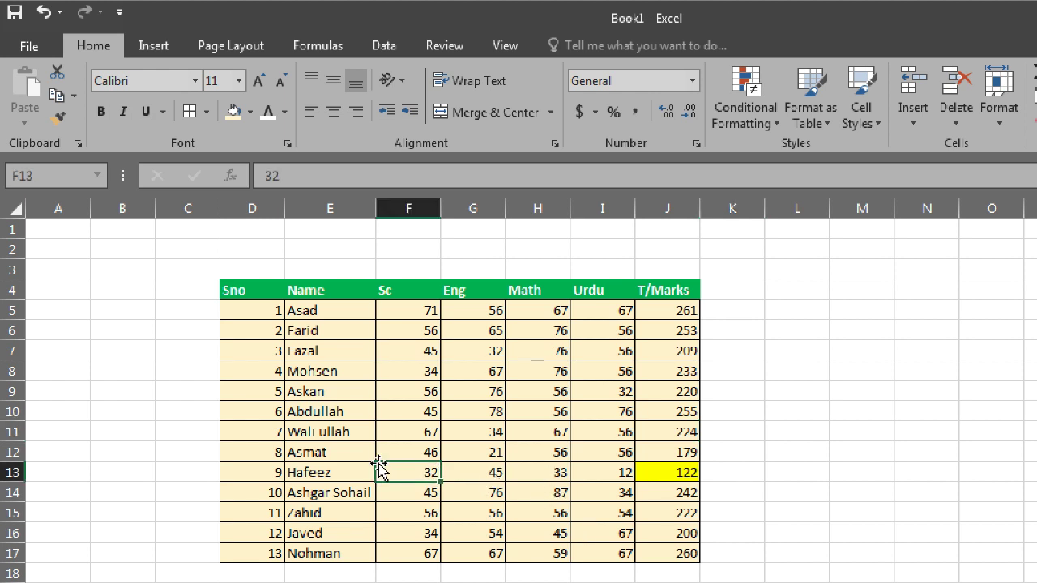
{"action": "type", "text": "70"}
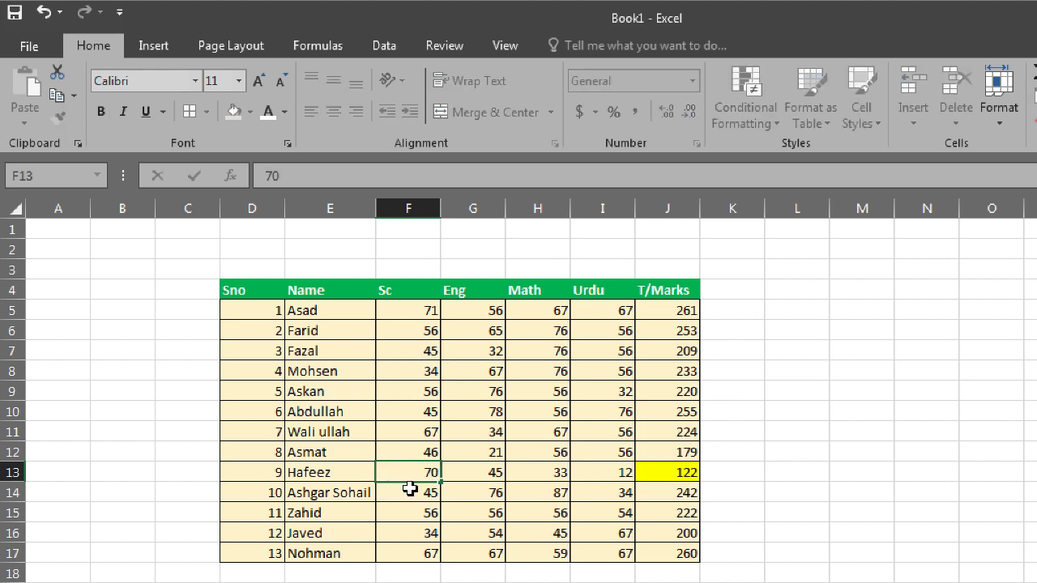
{"action": "left_click", "coordinate": [410, 489]}
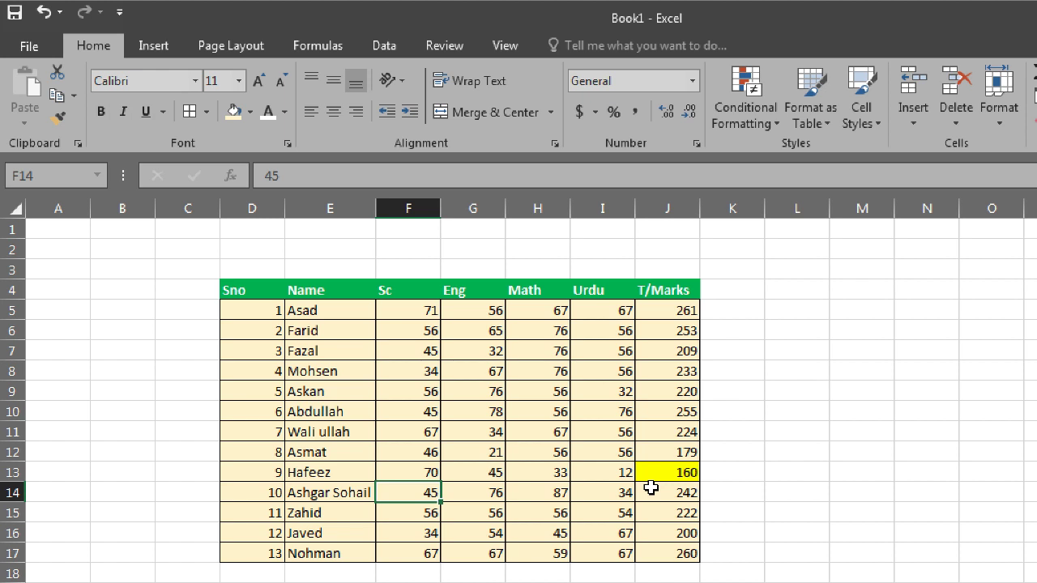
Step: Set the Urdu mark in I13 to 87
{"action": "left_click", "coordinate": [606, 477]}
{"action": "type", "text": "8"}
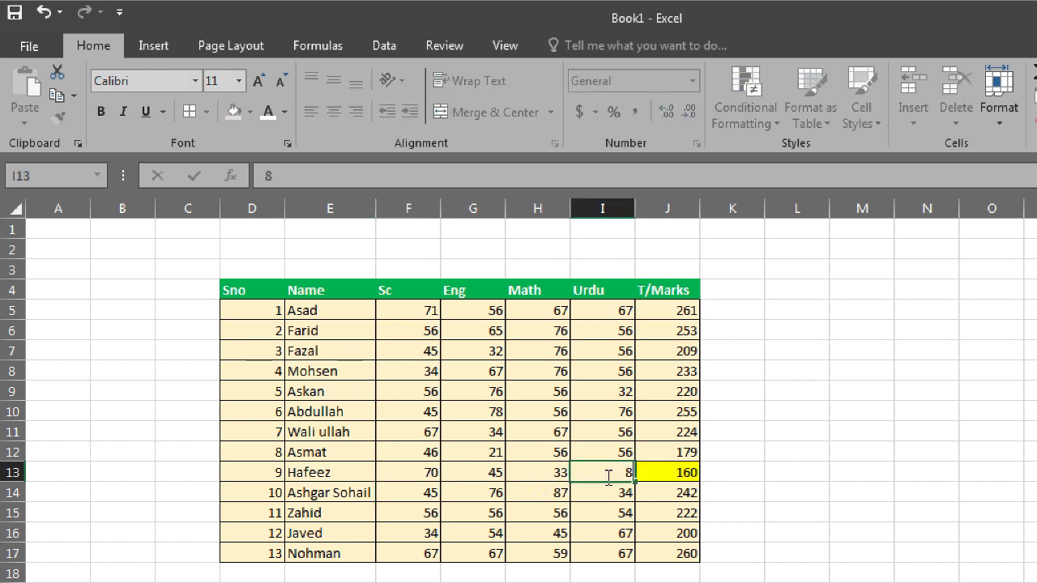
{"action": "type", "text": "7"}
{"action": "key", "text": "Return"}
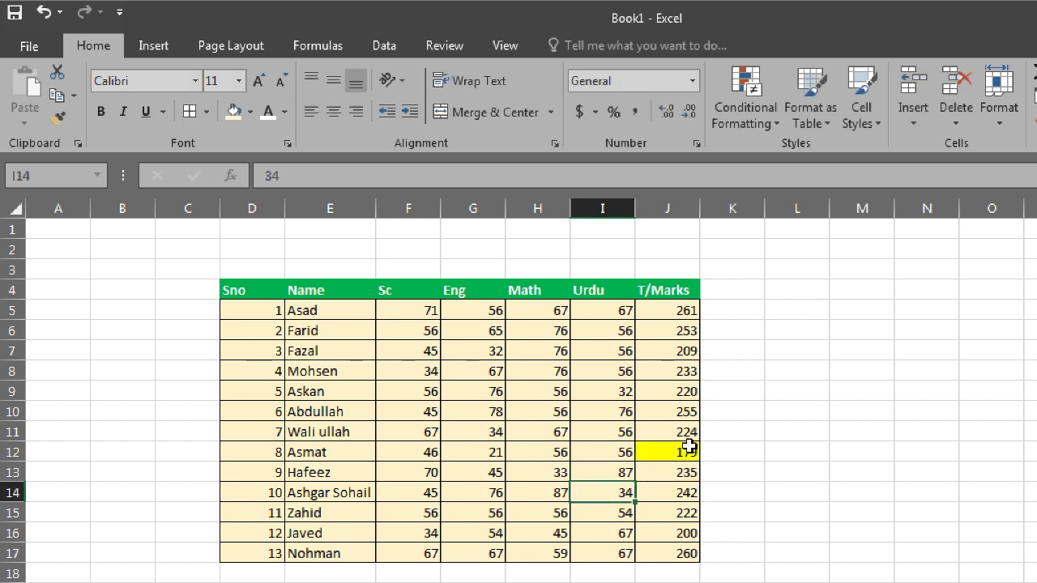
{"action": "left_click", "coordinate": [757, 123]}
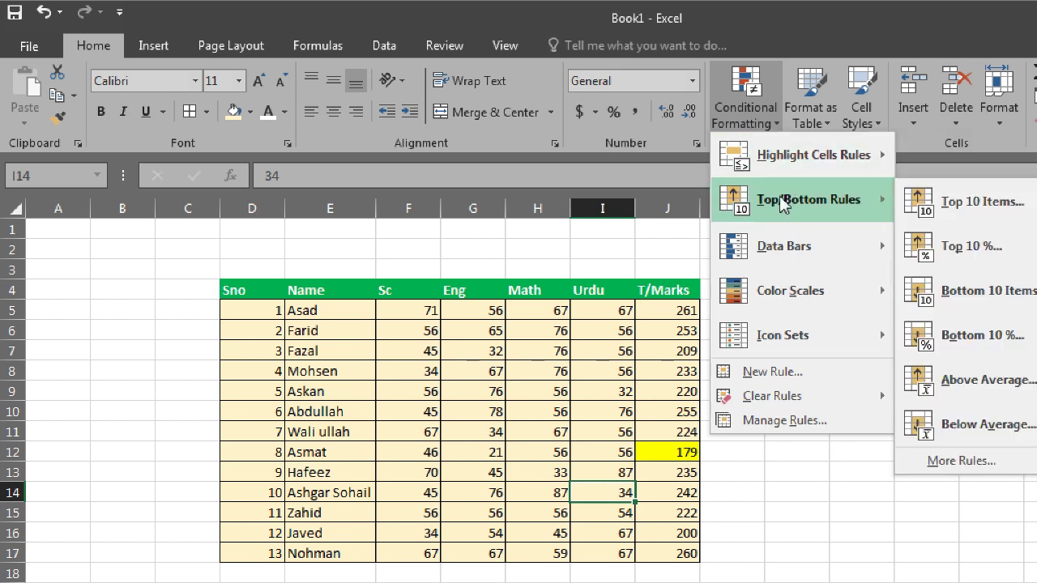
{"action": "mouse_move", "coordinate": [770, 278]}
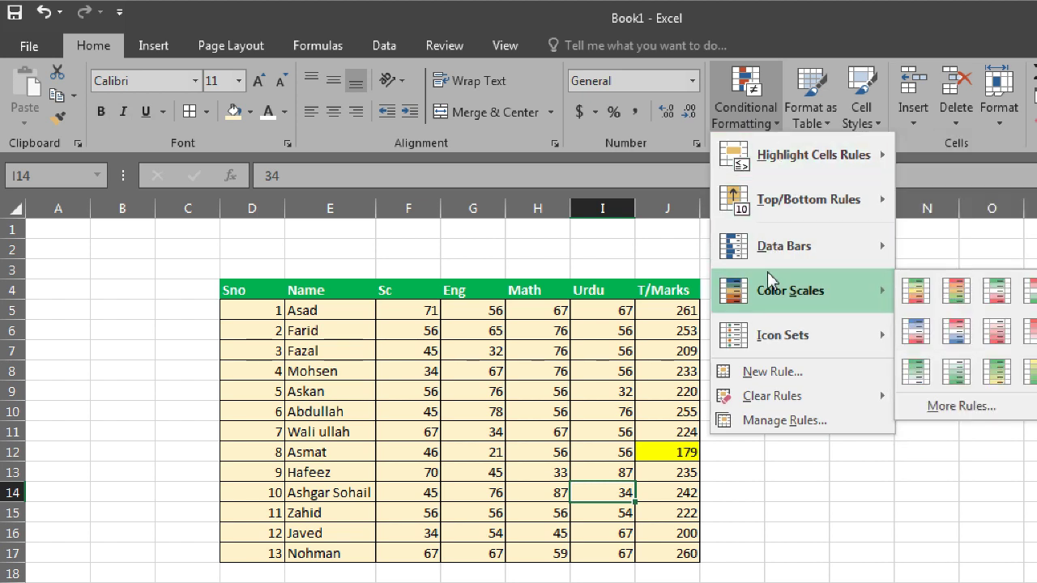
{"action": "mouse_move", "coordinate": [777, 331]}
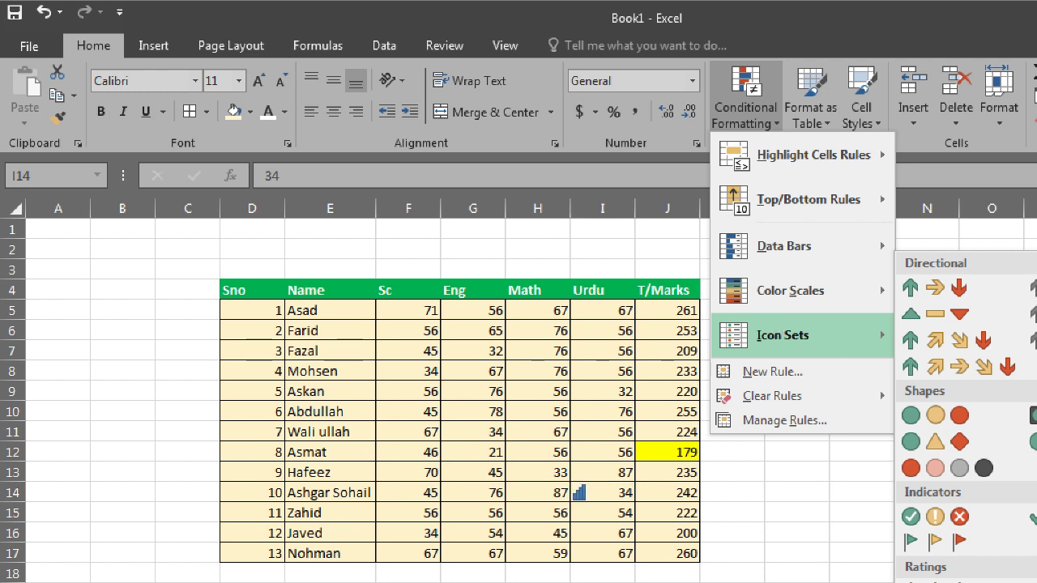
{"action": "left_click", "coordinate": [791, 512]}
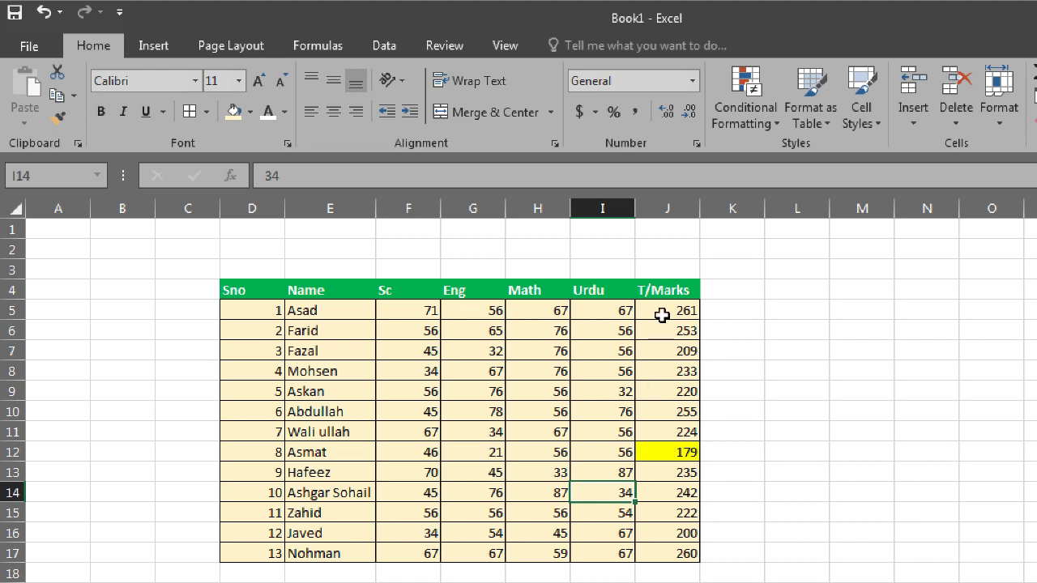
Step: Remove the bottom 1 highlighting rule from the totals J5:J17
{"action": "left_click_drag", "start_coordinate": [675, 312], "coordinate": [679, 553]}
{"action": "left_click", "coordinate": [738, 117]}
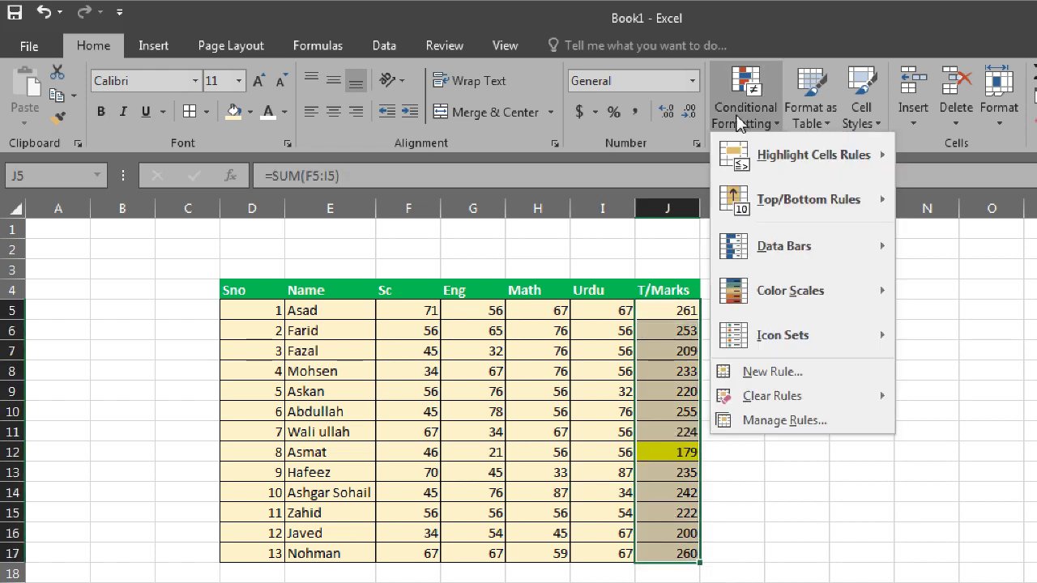
{"action": "mouse_move", "coordinate": [846, 394]}
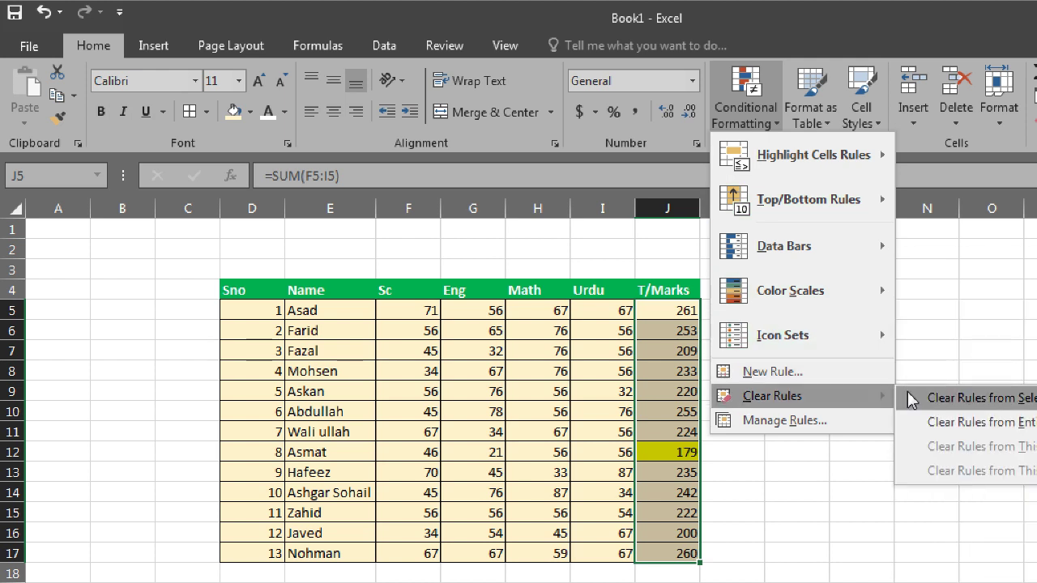
{"action": "left_click", "coordinate": [928, 400]}
{"action": "left_click", "coordinate": [858, 393]}
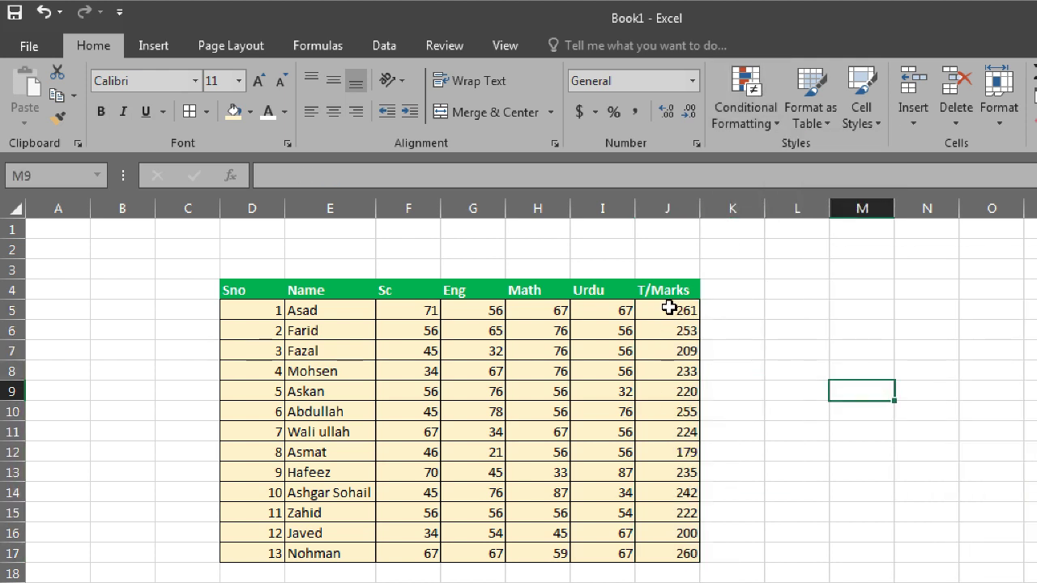
Step: Apply the signal-bar ratings icon set to the totals J5:J17 and widen column J
{"action": "left_click_drag", "start_coordinate": [667, 308], "coordinate": [690, 557]}
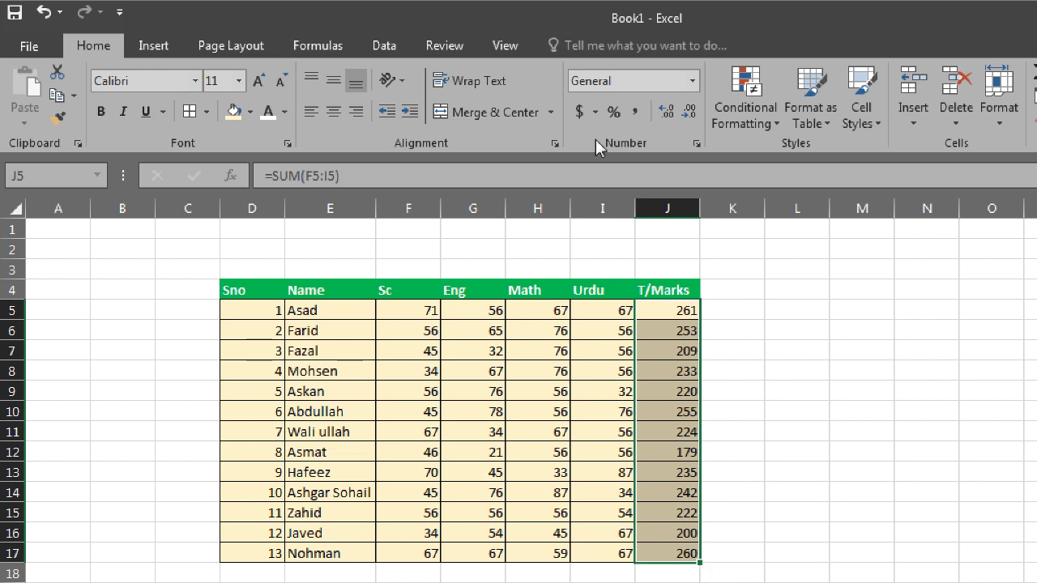
{"action": "left_click", "coordinate": [745, 105]}
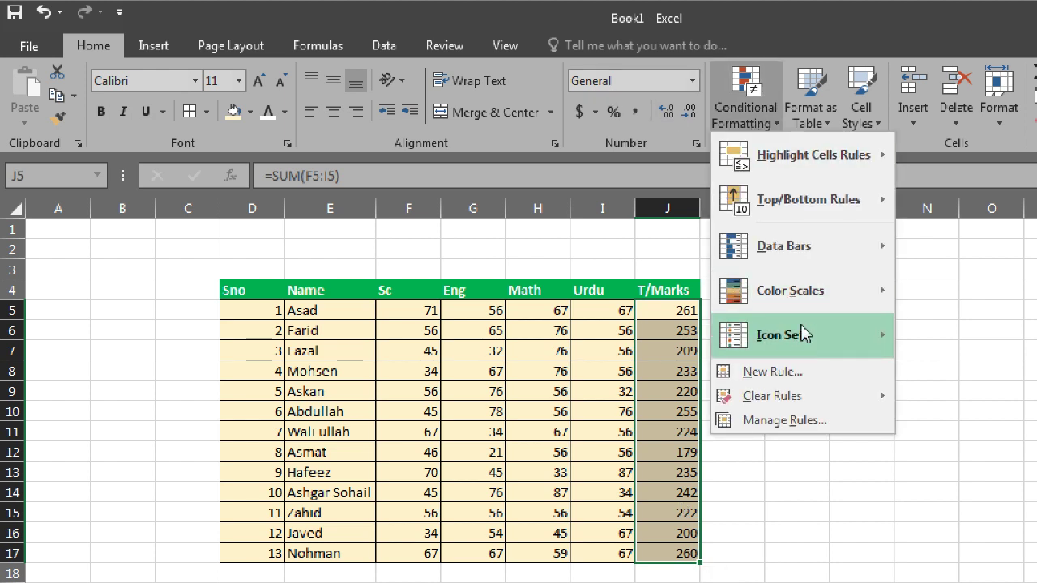
{"action": "mouse_move", "coordinate": [824, 201]}
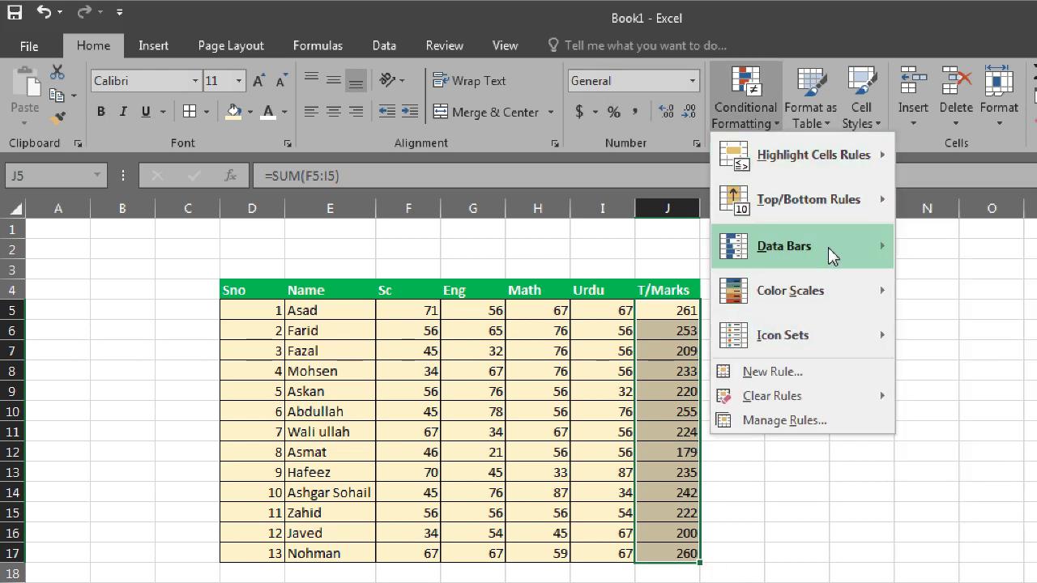
{"action": "mouse_move", "coordinate": [825, 292]}
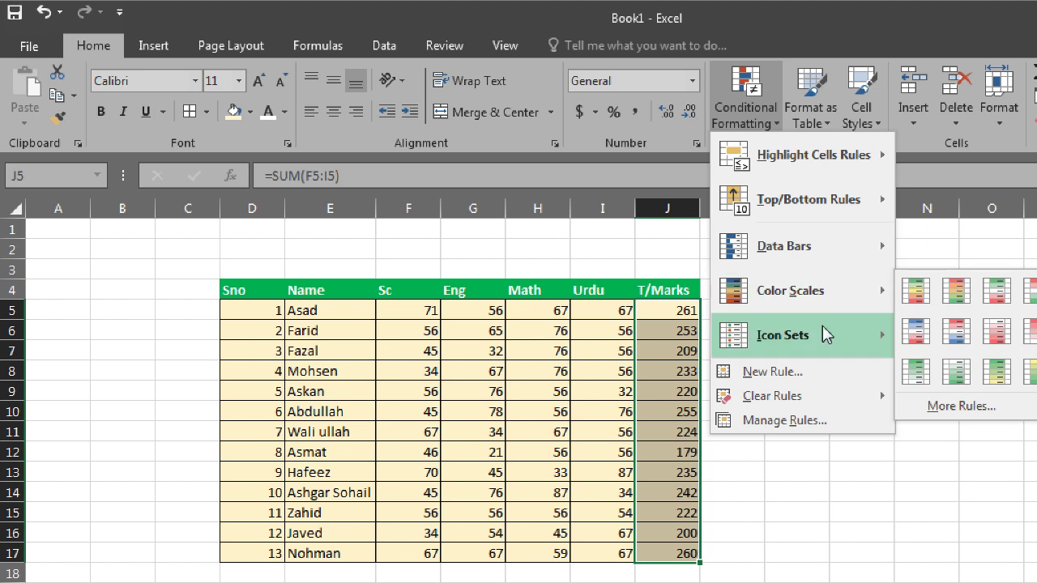
{"action": "mouse_move", "coordinate": [822, 332]}
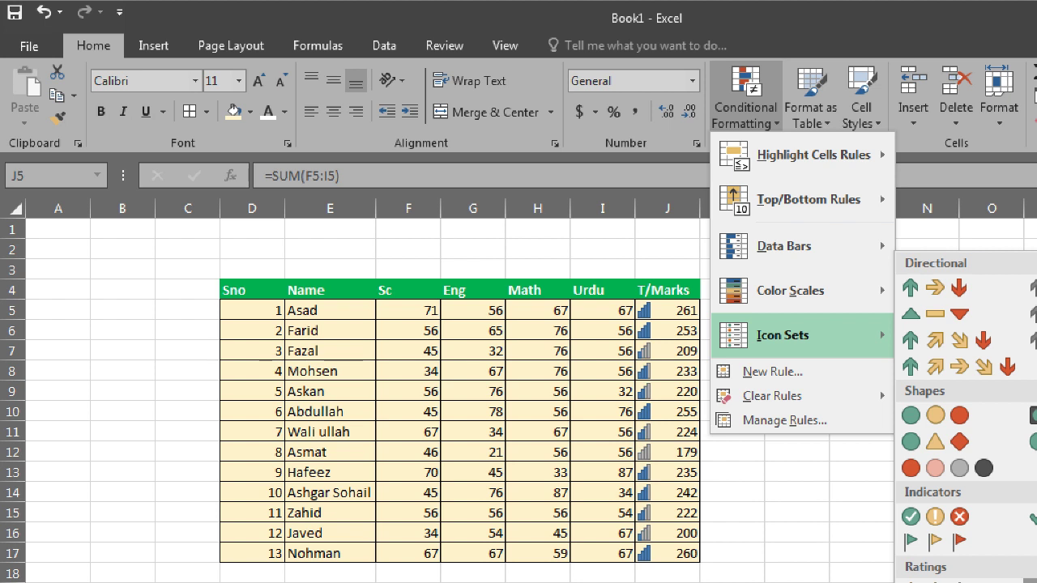
{"action": "left_click", "coordinate": [911, 579]}
{"action": "left_click_drag", "start_coordinate": [701, 203], "coordinate": [797, 209]}
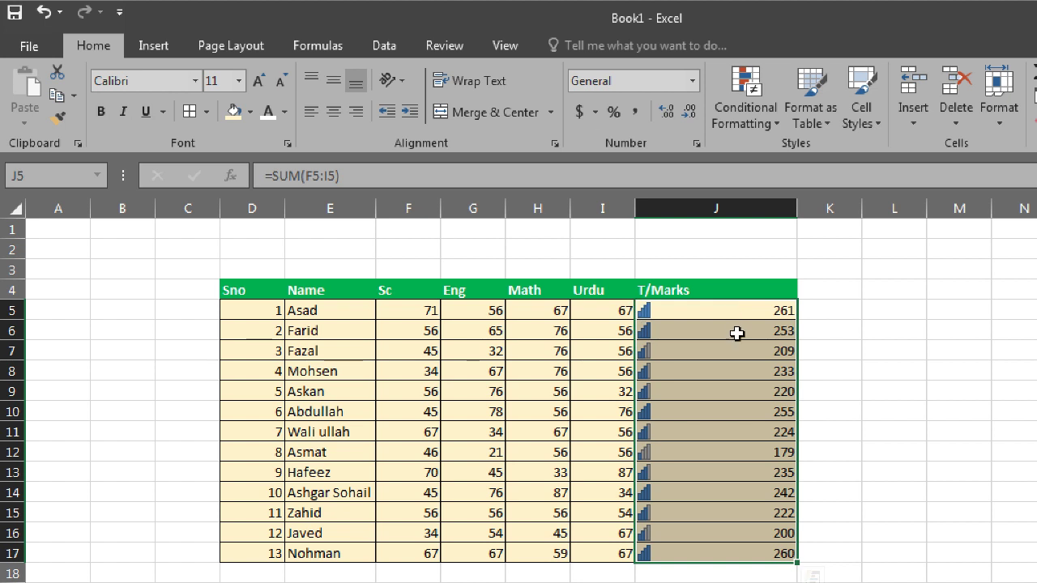
{"action": "left_click", "coordinate": [694, 308]}
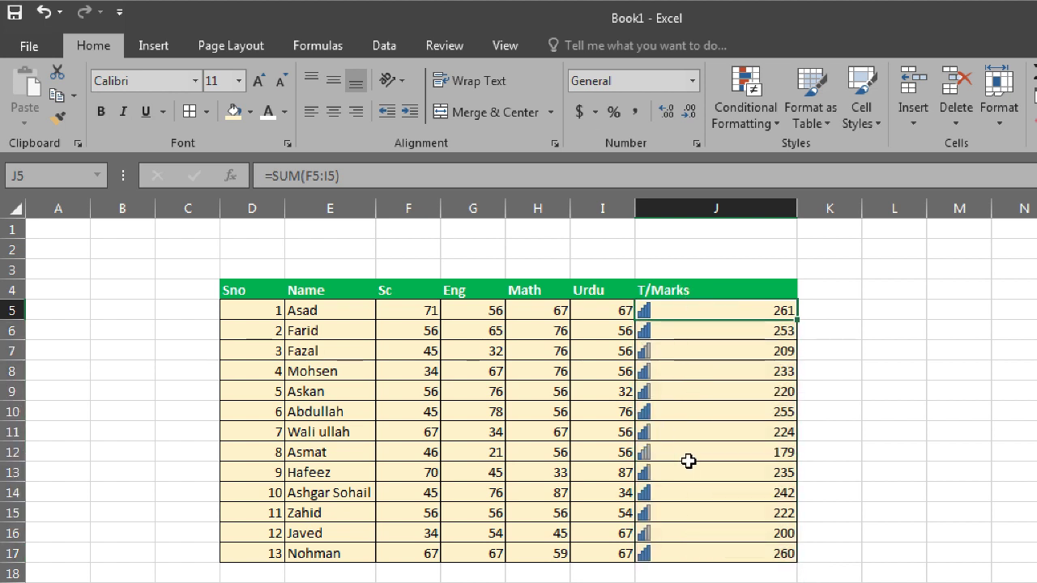
{"action": "left_click", "coordinate": [688, 458]}
Step: Center the totals in J5:J17 and make them bold
{"action": "left_click_drag", "start_coordinate": [713, 303], "coordinate": [729, 559]}
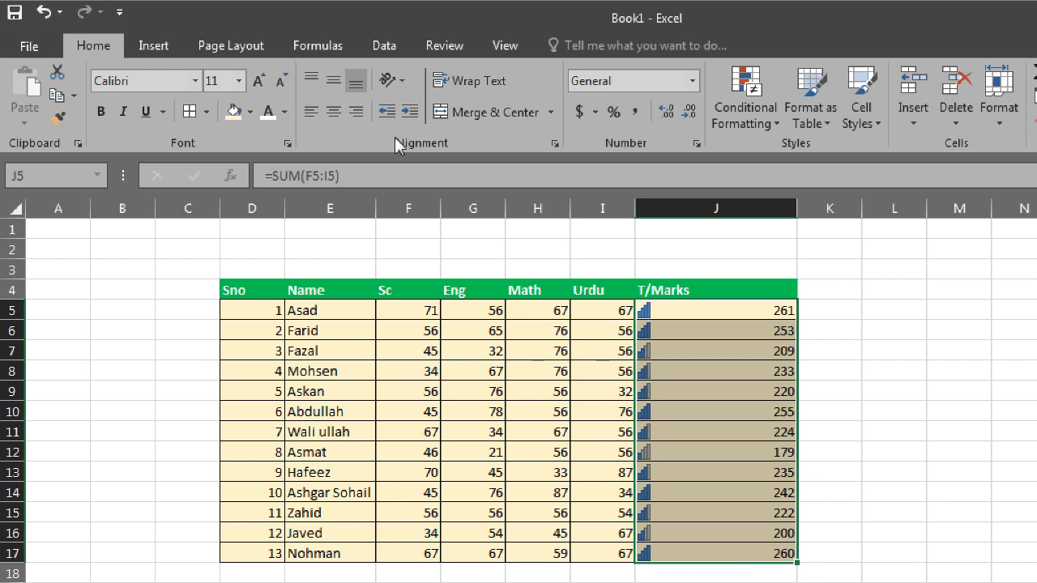
{"action": "left_click", "coordinate": [336, 111]}
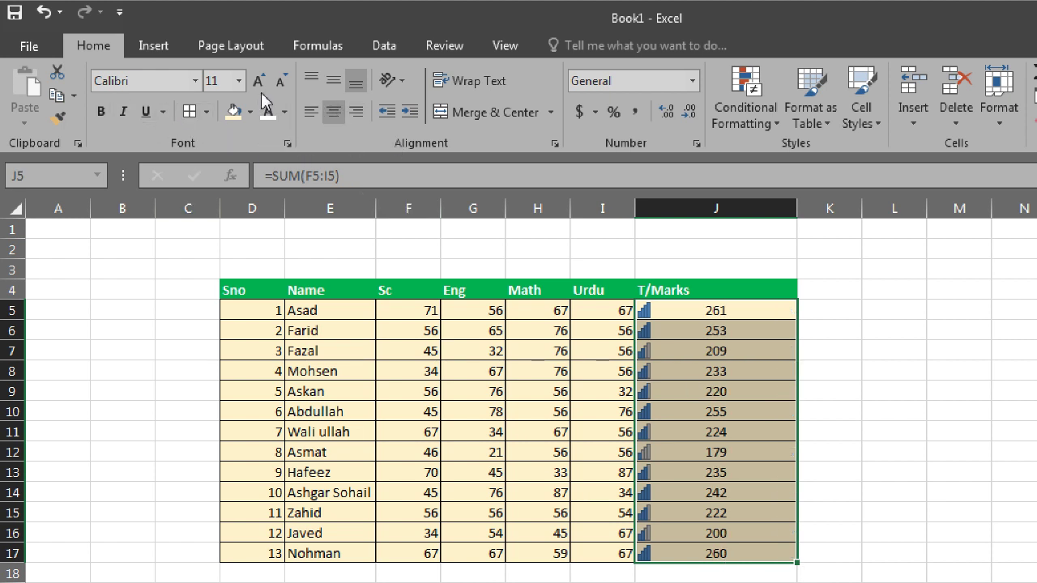
{"action": "left_click", "coordinate": [102, 114]}
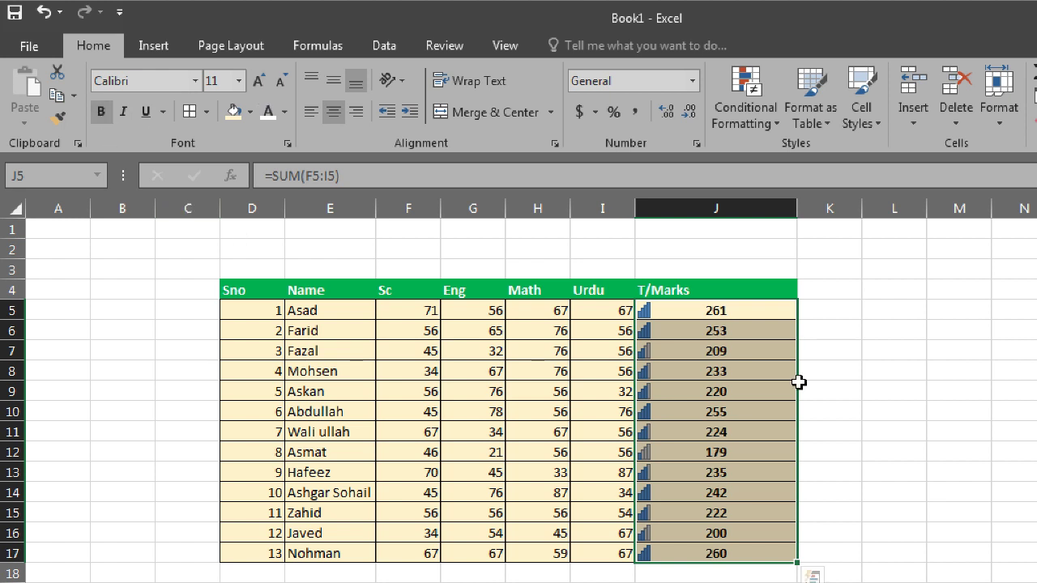
{"action": "left_click", "coordinate": [879, 387]}
{"action": "left_click", "coordinate": [751, 110]}
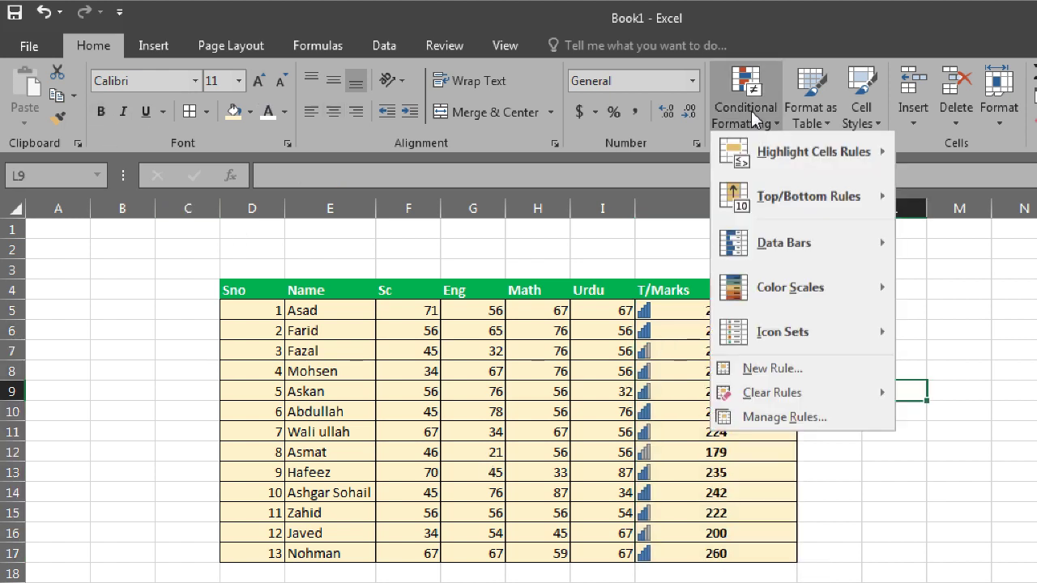
{"action": "left_click", "coordinate": [726, 461]}
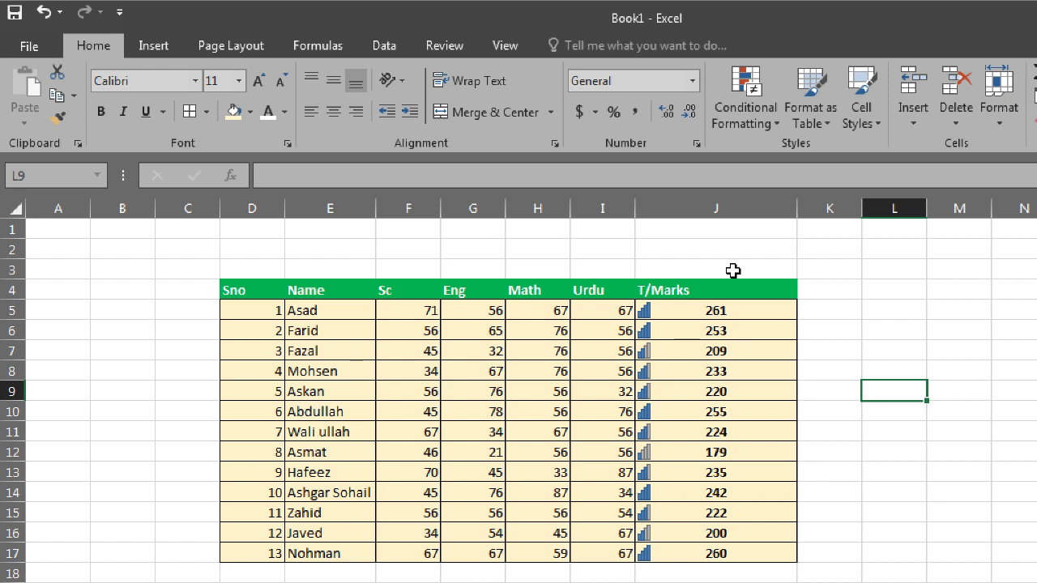
{"action": "left_click", "coordinate": [795, 126]}
{"action": "left_click", "coordinate": [419, 393]}
Step: Undo the bold, centering, column widening and icon set on the totals in column J
{"action": "key", "text": "ctrl+z"}
{"action": "key", "text": "ctrl+z"}
{"action": "key", "text": "ctrl+z"}
{"action": "key", "text": "ctrl+z"}
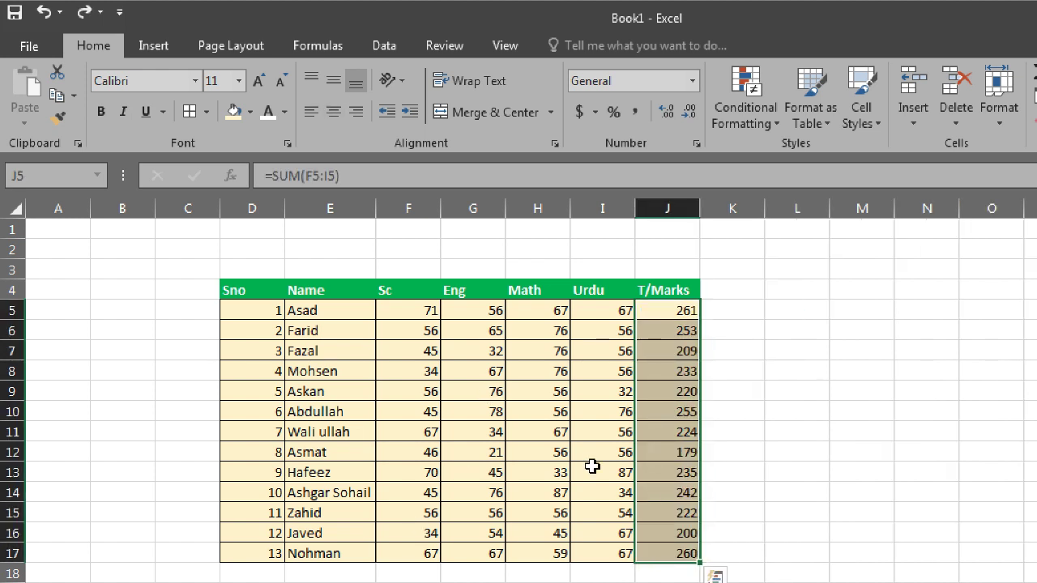
{"action": "key", "text": "ctrl+z"}
Step: Format the marks range D4:J17 as a table with headers, using the gold dark table style
{"action": "left_click_drag", "start_coordinate": [238, 286], "coordinate": [667, 559]}
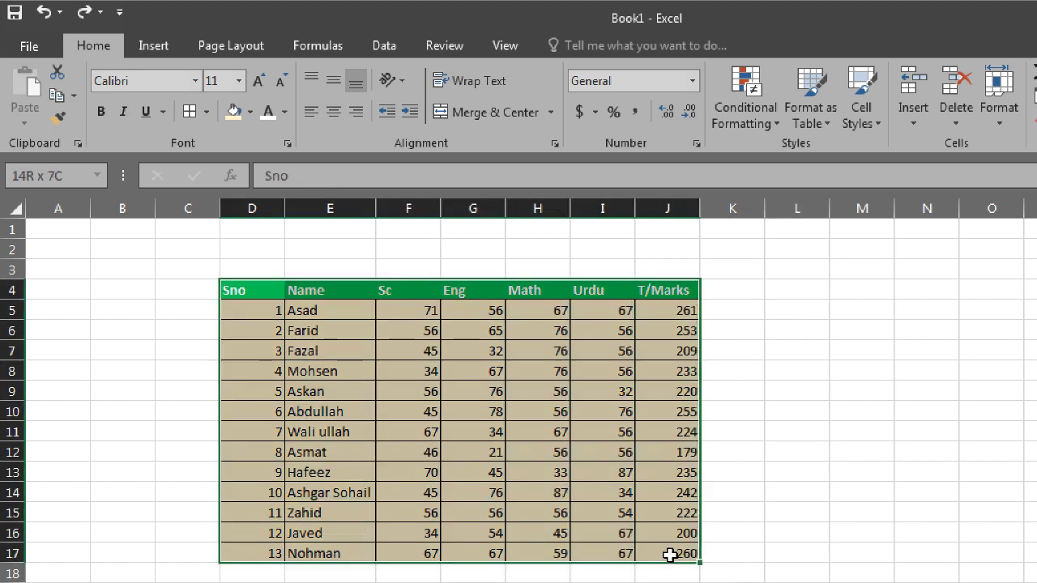
{"action": "left_click", "coordinate": [807, 117]}
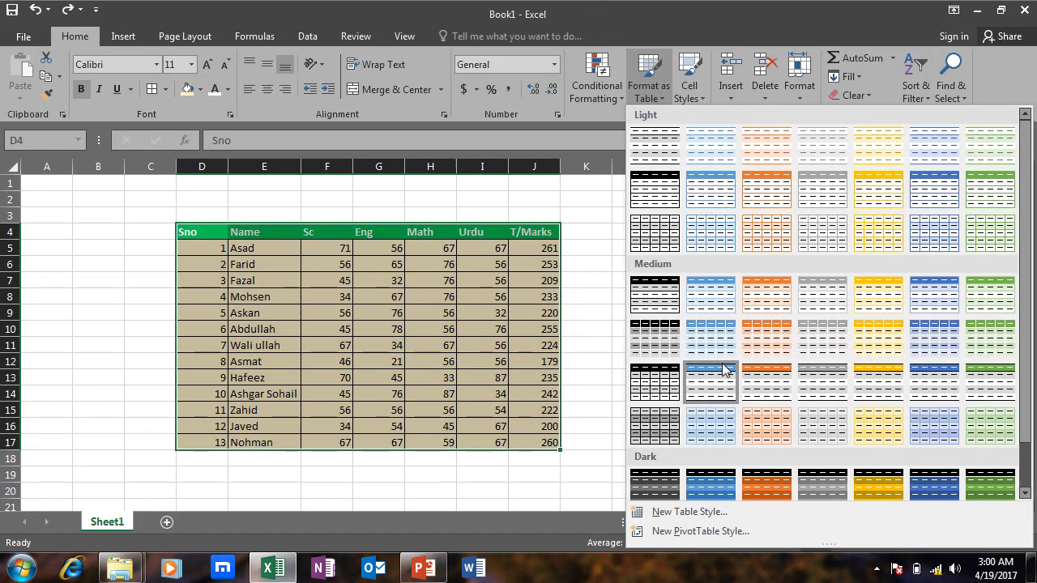
{"action": "left_click", "coordinate": [524, 187]}
{"action": "left_click", "coordinate": [653, 97]}
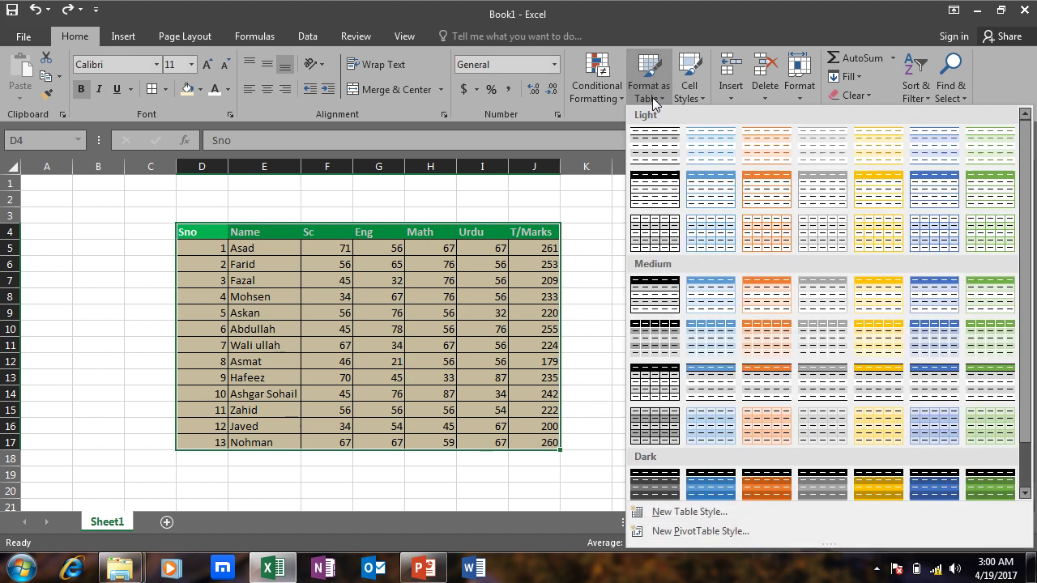
{"action": "left_click", "coordinate": [868, 484]}
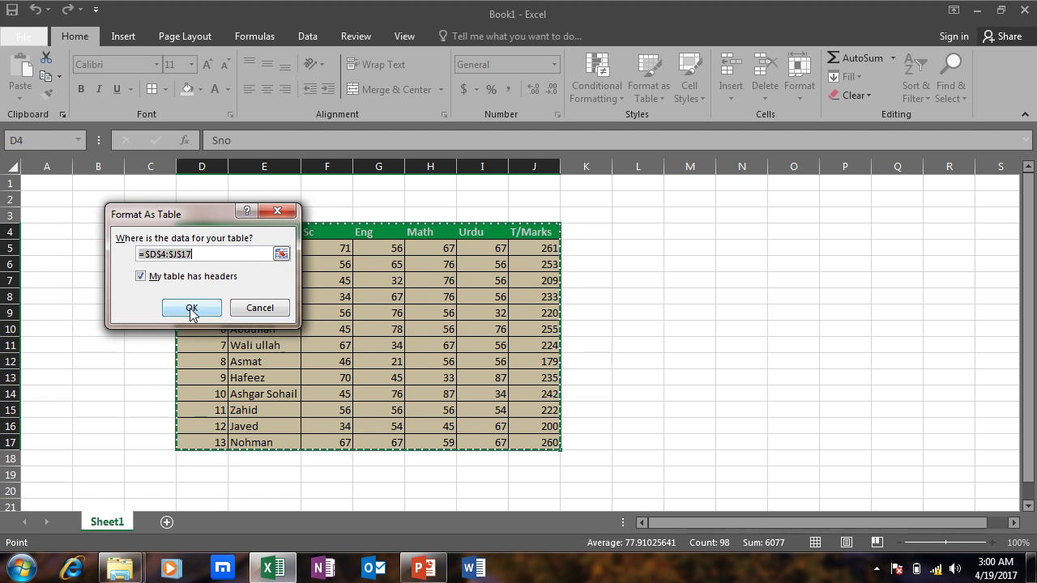
{"action": "left_click", "coordinate": [189, 308]}
Step: Restyle the marks table with the blue dark table style
{"action": "left_click", "coordinate": [319, 301]}
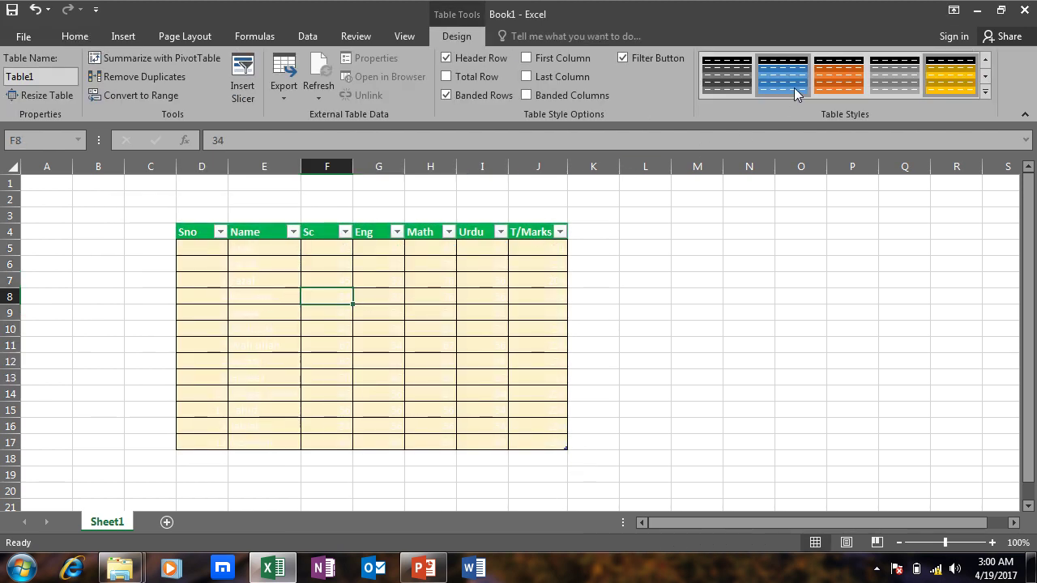
{"action": "left_click", "coordinate": [219, 297]}
{"action": "type", "text": "4 5"}
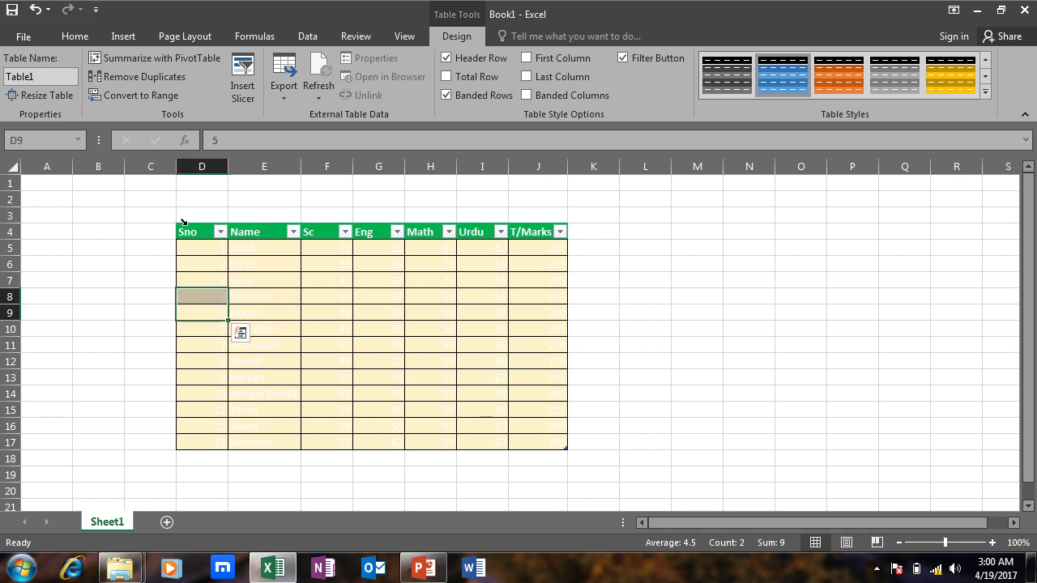
{"action": "left_click", "coordinate": [204, 271]}
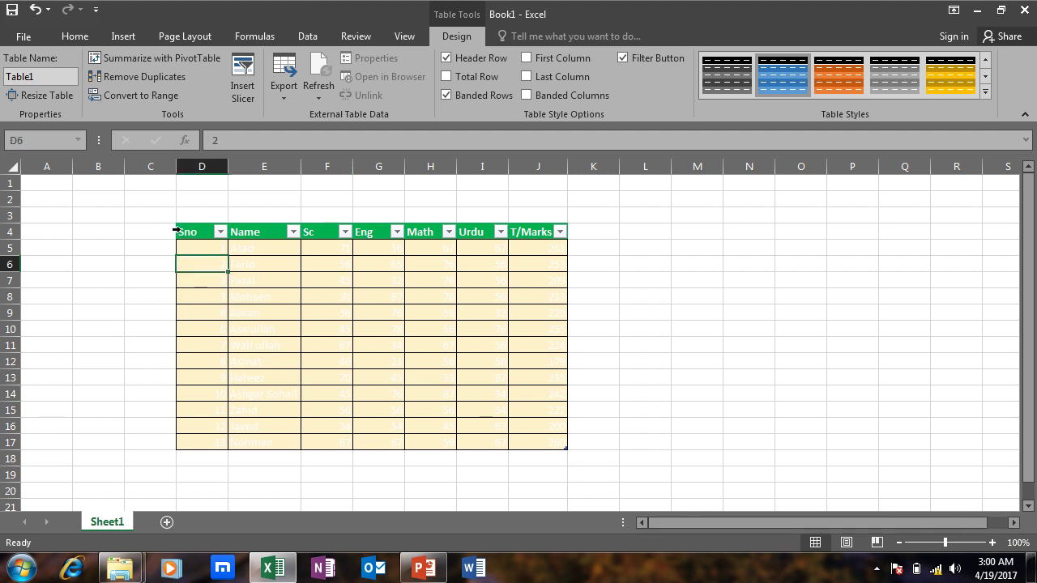
{"action": "left_click_drag", "start_coordinate": [620, 327], "coordinate": [600, 328]}
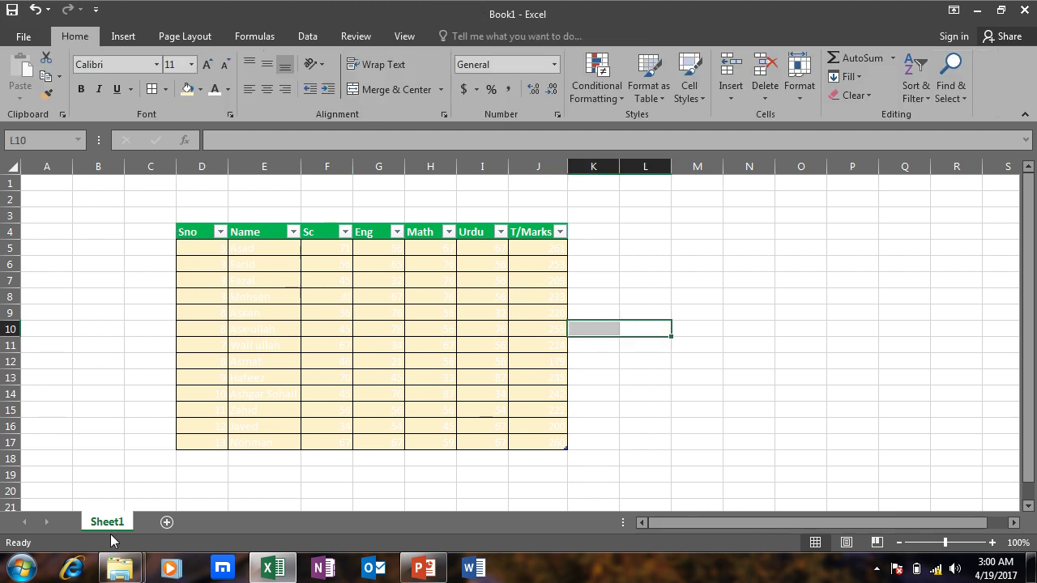
Step: Add a new worksheet and format its empty range D4:J19 as a table in the gold dark style
{"action": "left_click", "coordinate": [167, 522]}
{"action": "left_click_drag", "start_coordinate": [190, 227], "coordinate": [511, 472]}
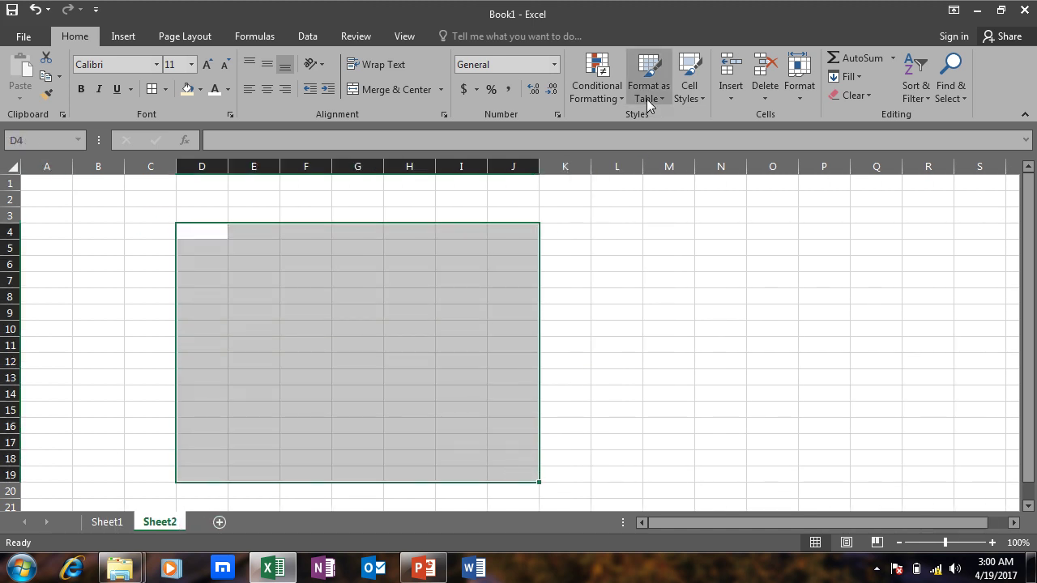
{"action": "left_click", "coordinate": [646, 99]}
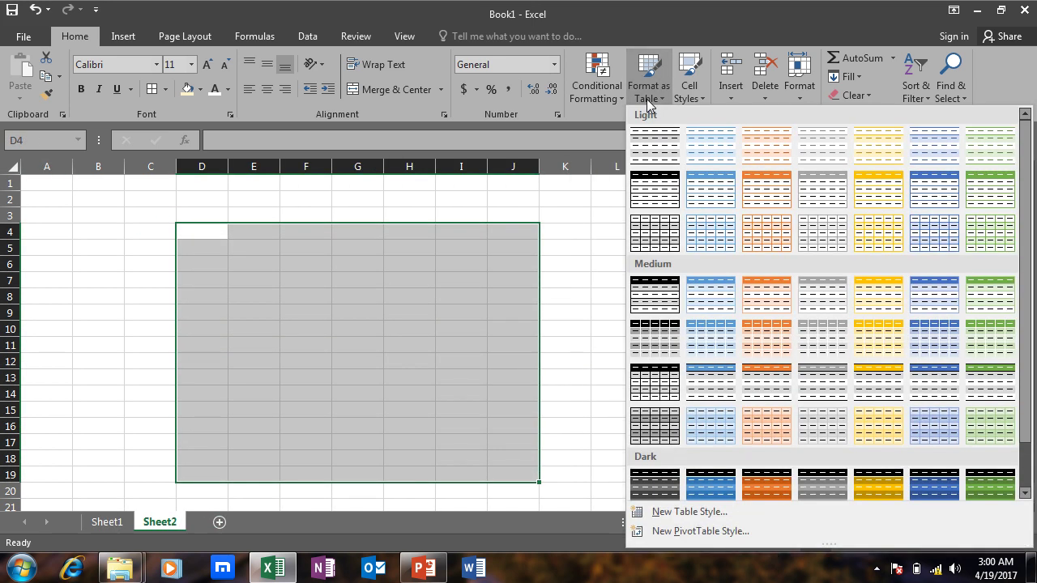
{"action": "left_click", "coordinate": [881, 486]}
{"action": "left_click", "coordinate": [205, 311]}
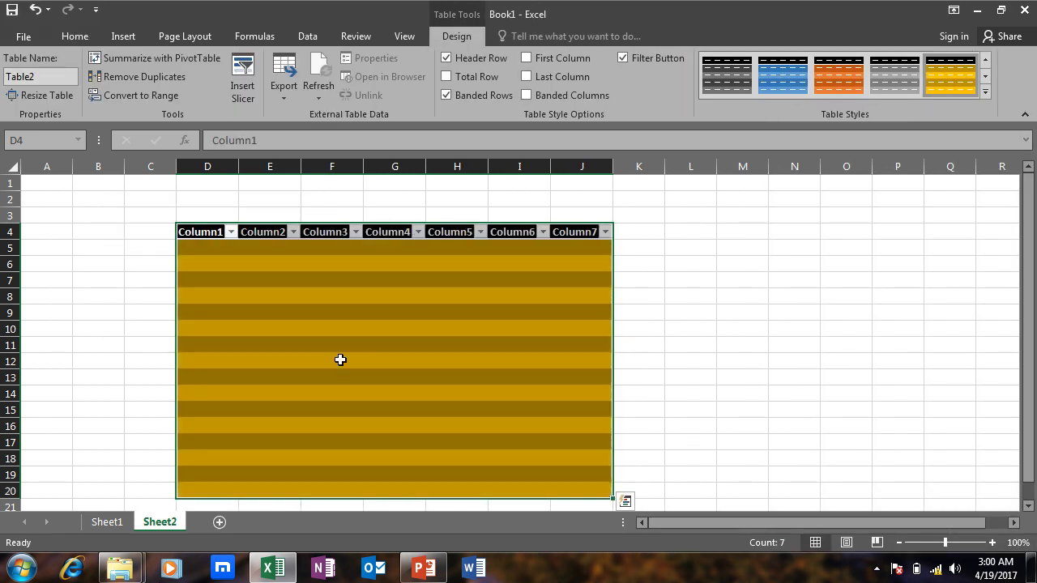
{"action": "left_click", "coordinate": [270, 355]}
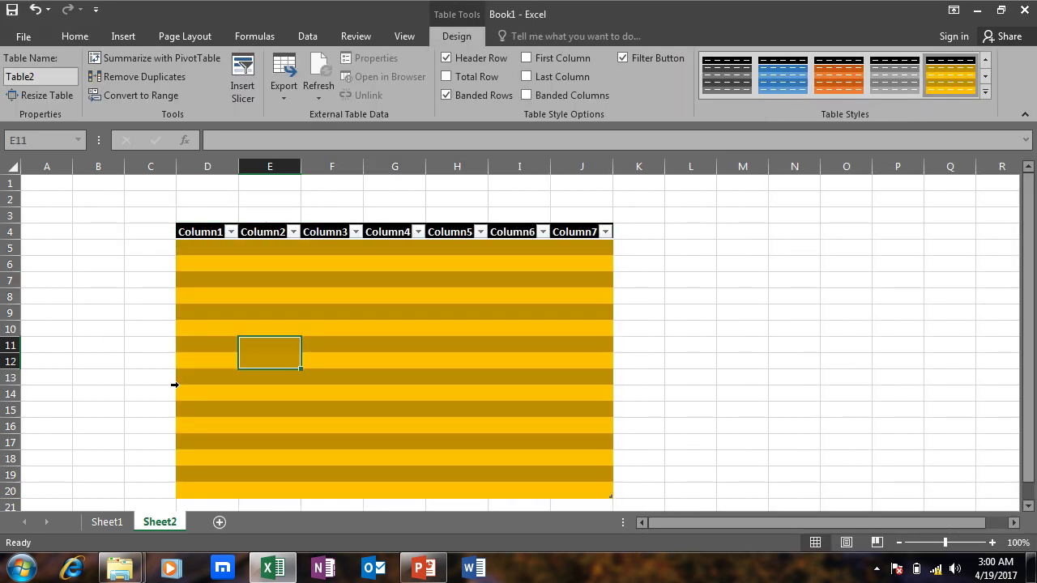
Step: Add borders to all cells of the new gold table, D4:J20
{"action": "left_click_drag", "start_coordinate": [194, 232], "coordinate": [579, 491]}
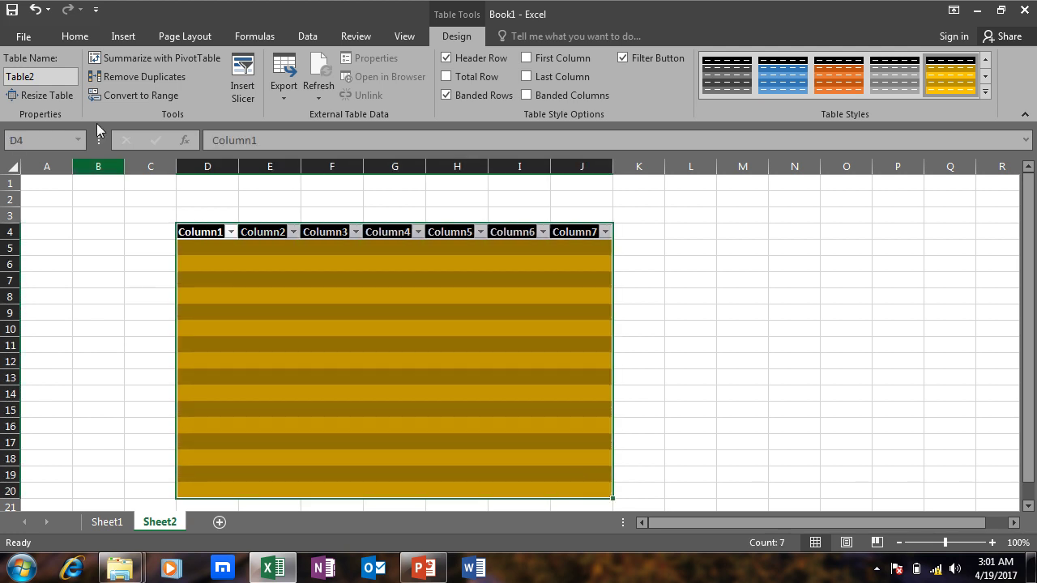
{"action": "left_click", "coordinate": [71, 40]}
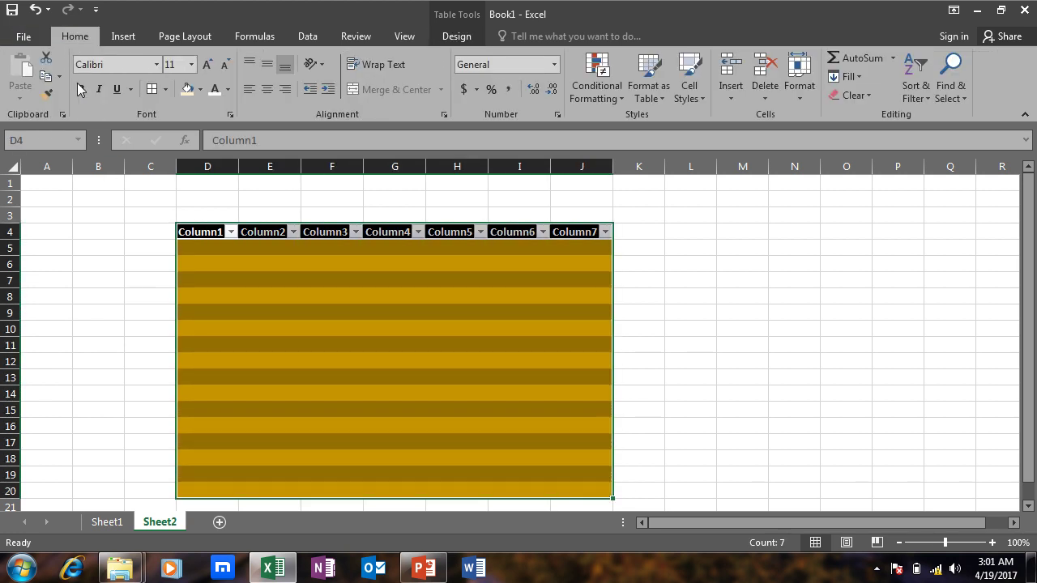
{"action": "left_click", "coordinate": [151, 89]}
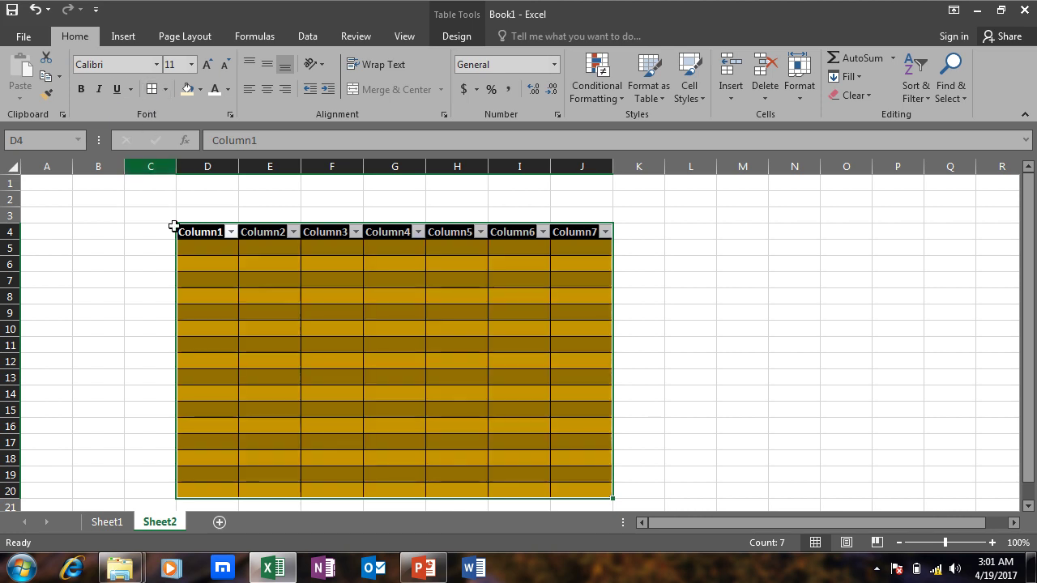
{"action": "left_click", "coordinate": [344, 378]}
{"action": "left_click_drag", "start_coordinate": [241, 293], "coordinate": [204, 297]}
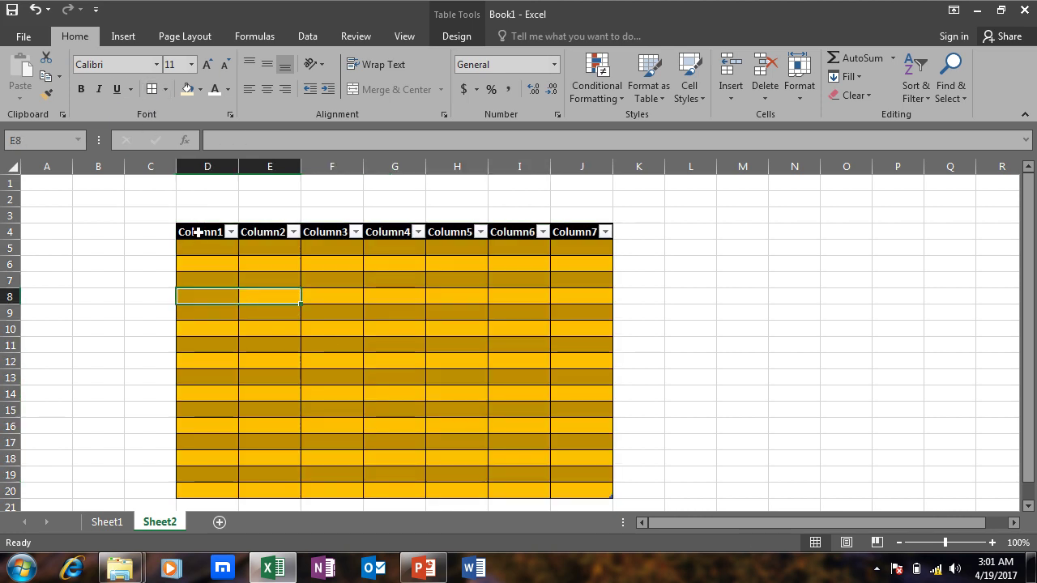
Step: Turn off the filter arrows in the gold table's header row D4:J4
{"action": "left_click", "coordinate": [231, 232]}
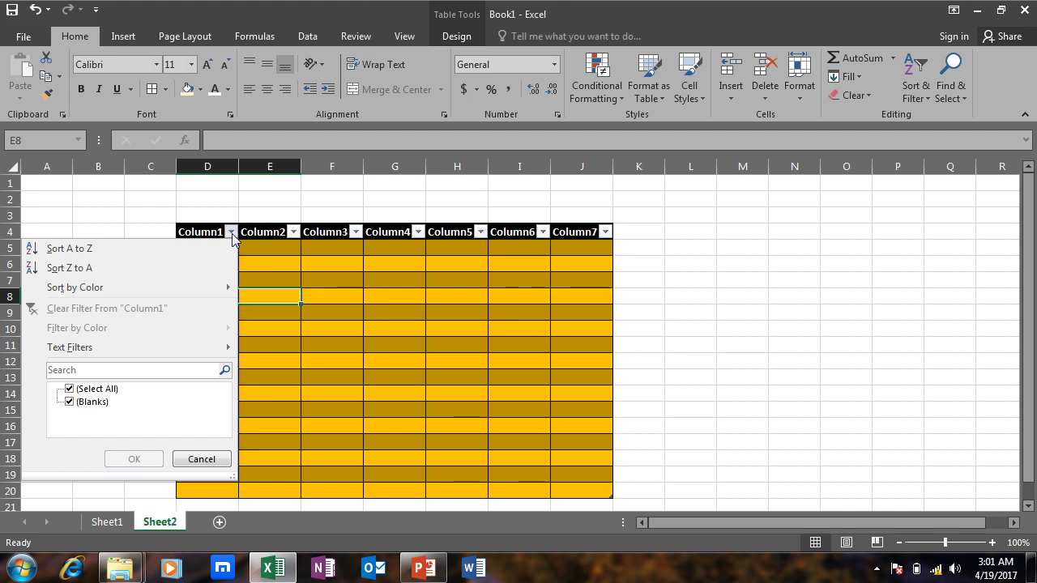
{"action": "left_click", "coordinate": [247, 262]}
{"action": "left_click_drag", "start_coordinate": [201, 232], "coordinate": [591, 233]}
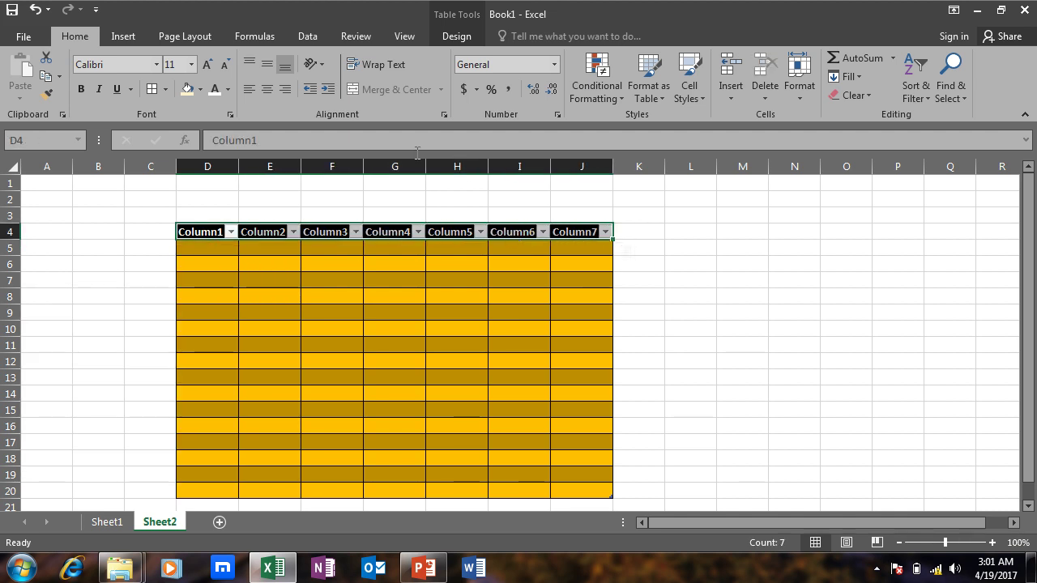
{"action": "left_click", "coordinate": [404, 37]}
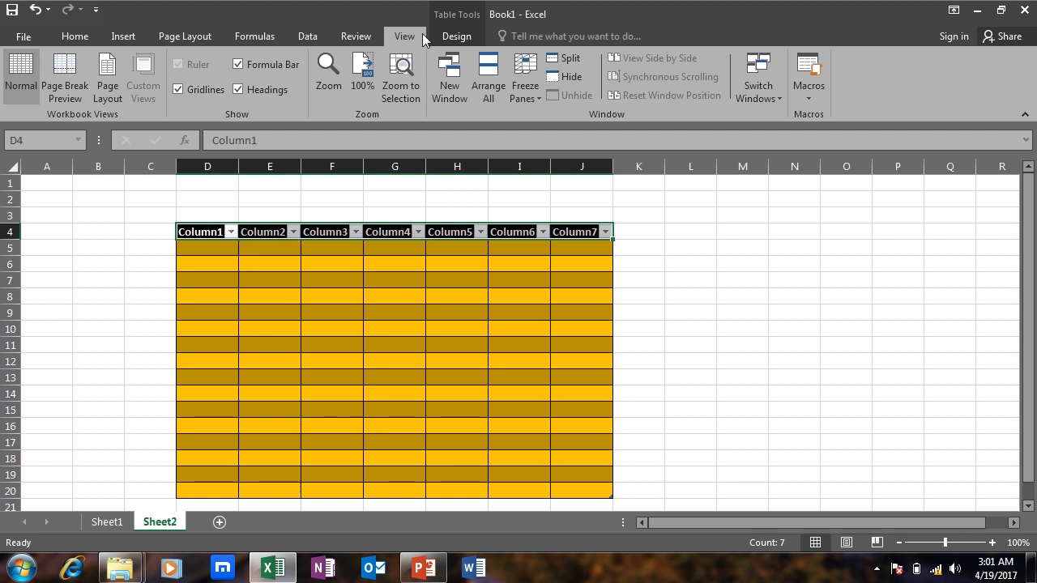
{"action": "left_click", "coordinate": [451, 36]}
{"action": "left_click", "coordinate": [345, 39]}
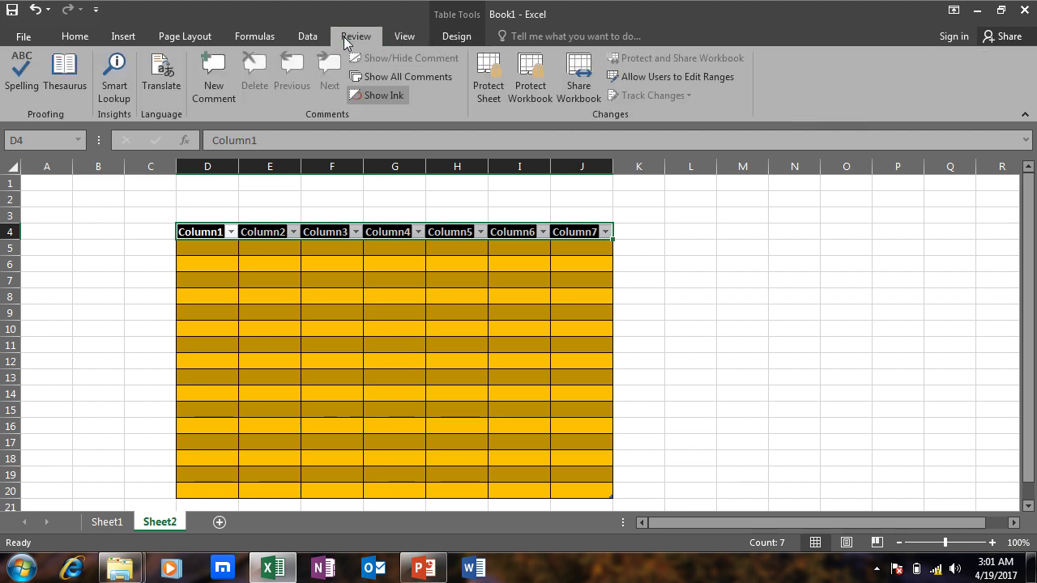
{"action": "left_click", "coordinate": [307, 38]}
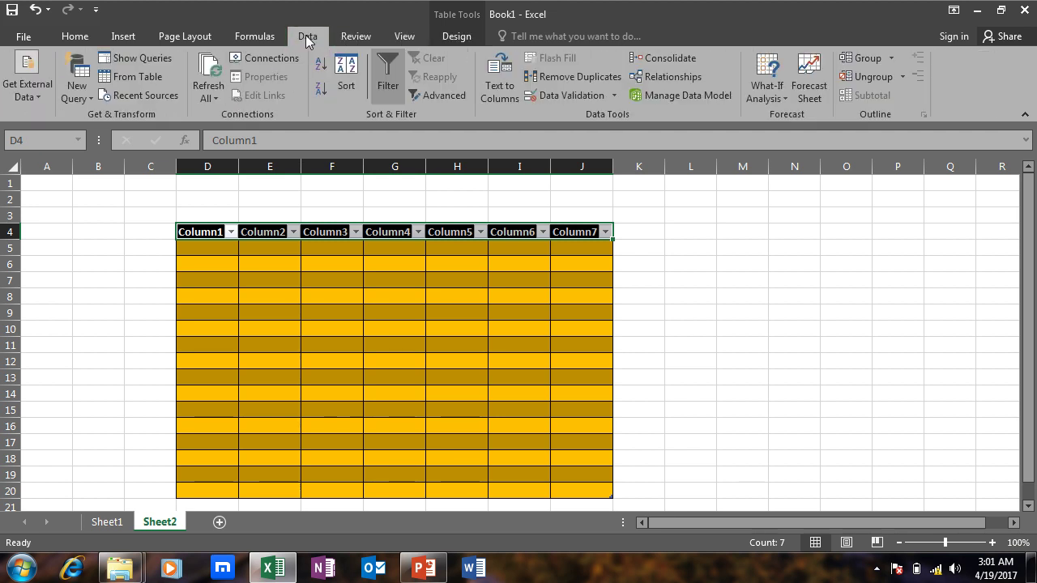
{"action": "left_click", "coordinate": [388, 65]}
{"action": "left_click", "coordinate": [335, 279]}
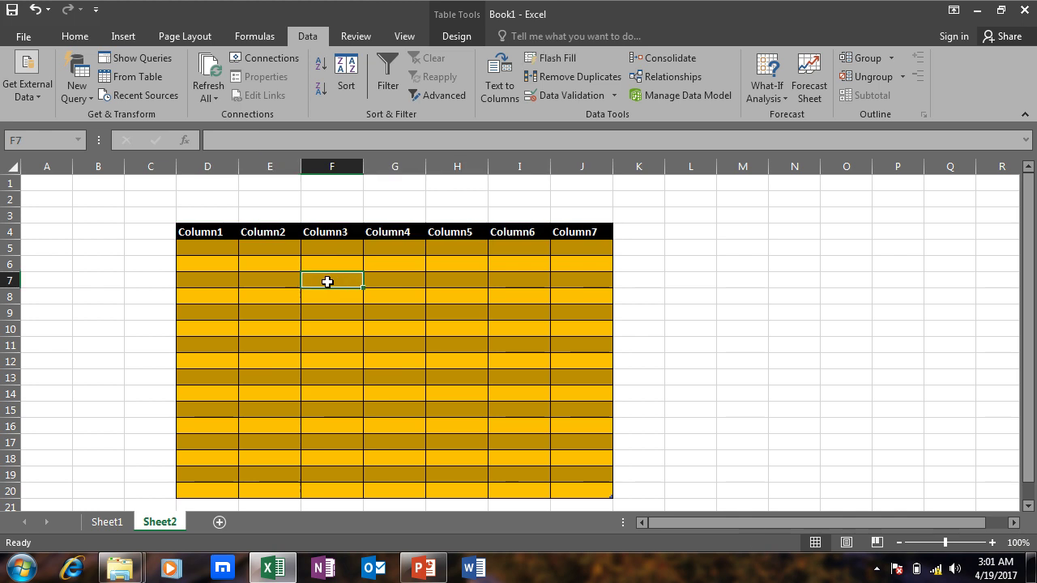
Step: Rename the first two column headers of the gold table to Name in D4 and F/Name in E4
{"action": "left_click", "coordinate": [216, 235]}
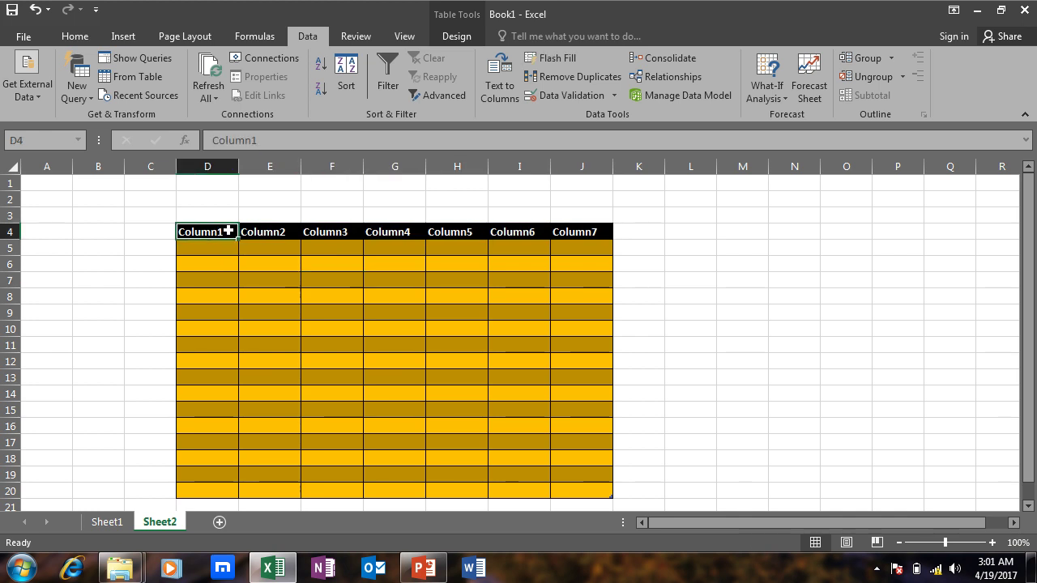
{"action": "type", "text": "Name"}
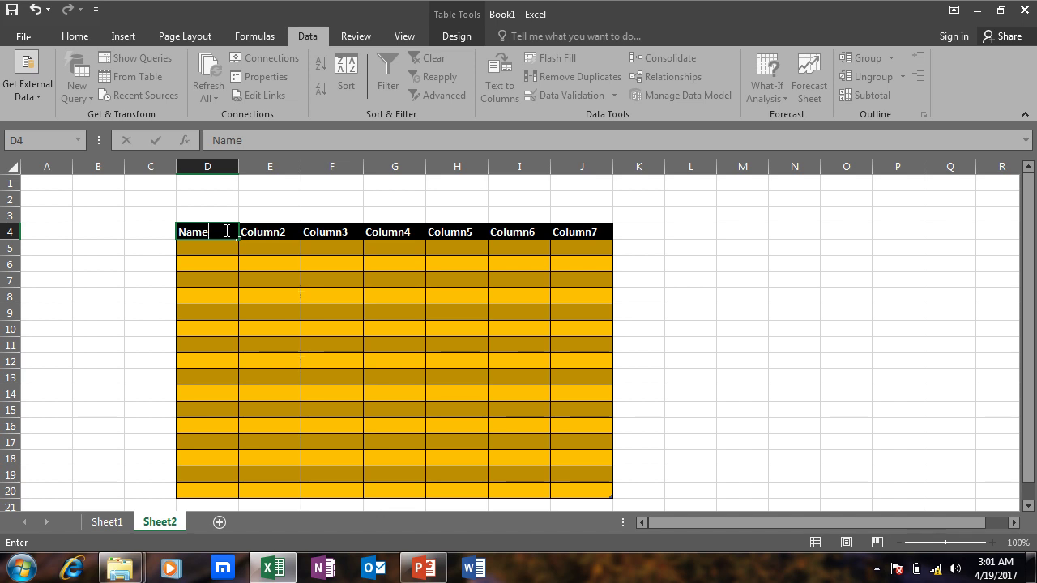
{"action": "key", "text": "Tab"}
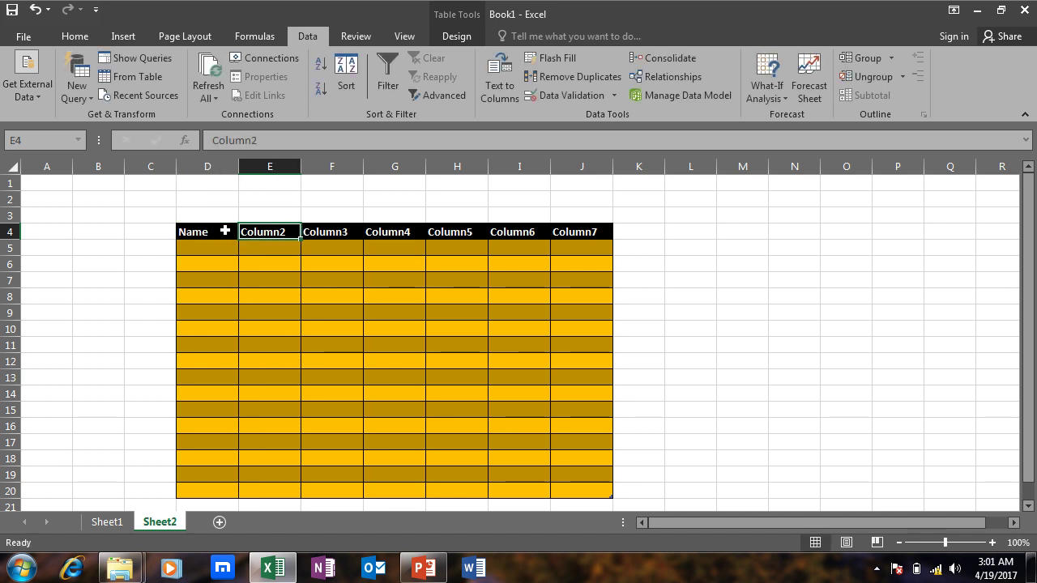
{"action": "type", "text": "F/Nam"}
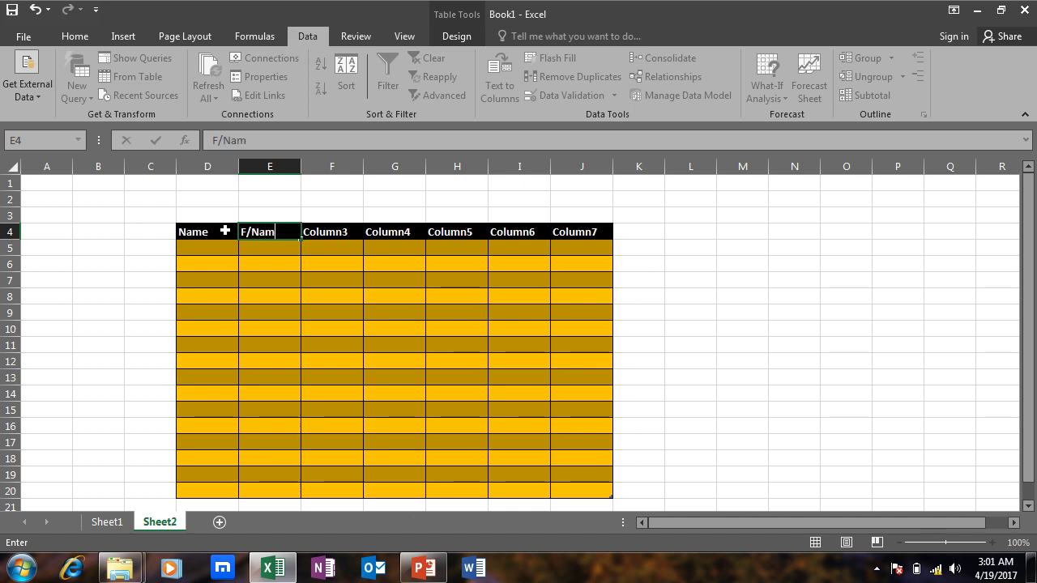
{"action": "left_click", "coordinate": [405, 275]}
{"action": "left_click_drag", "start_coordinate": [247, 259], "coordinate": [409, 379]}
{"action": "left_click", "coordinate": [186, 275]}
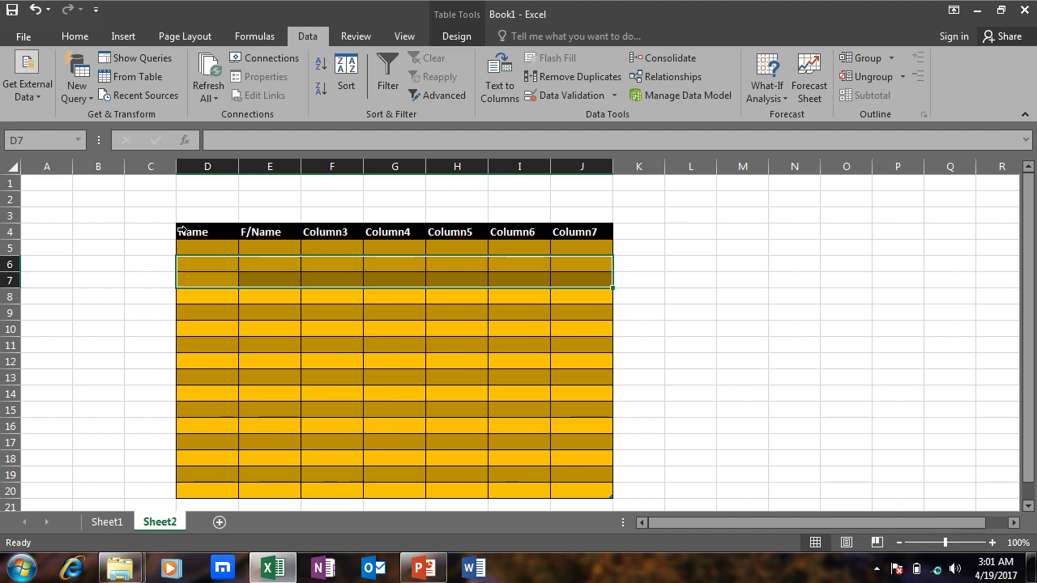
{"action": "left_click", "coordinate": [178, 230]}
{"action": "left_click", "coordinate": [124, 248]}
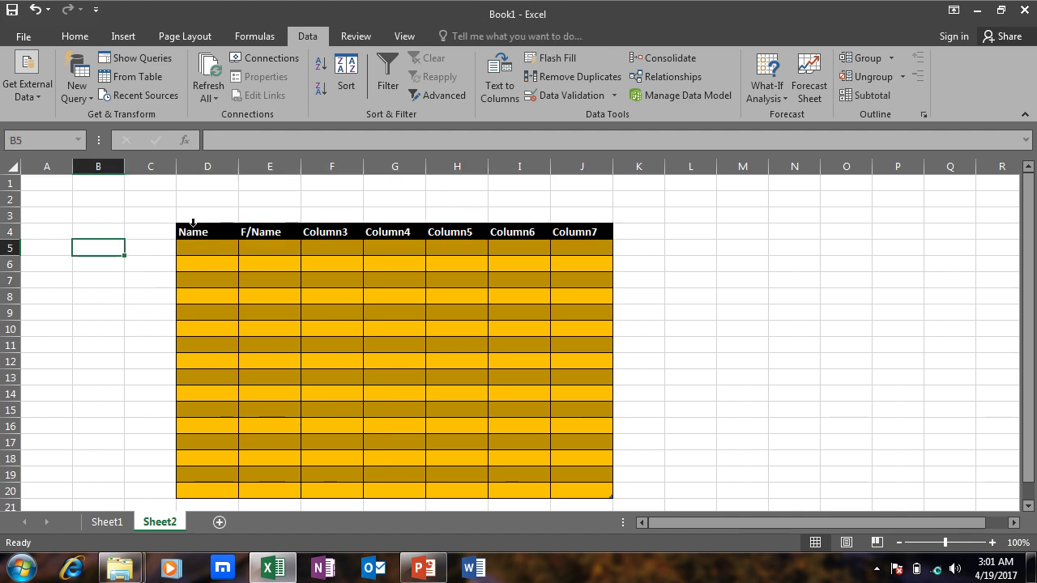
{"action": "left_click", "coordinate": [173, 262]}
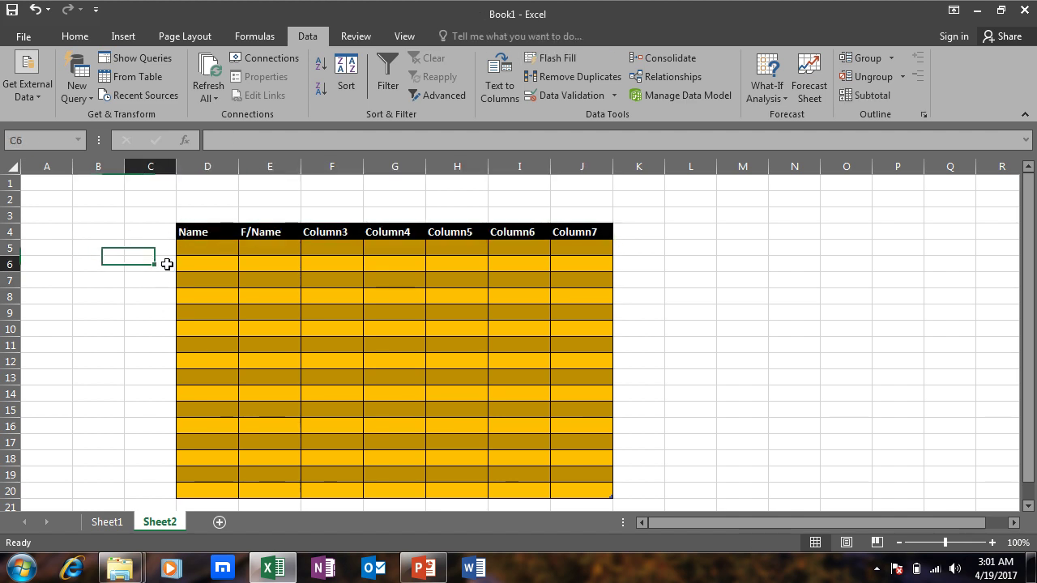
Step: Restyle the Sheet2 table with the medium table style that has a black header and grey banded rows
{"action": "left_click_drag", "start_coordinate": [180, 232], "coordinate": [607, 480]}
{"action": "left_click", "coordinate": [69, 37]}
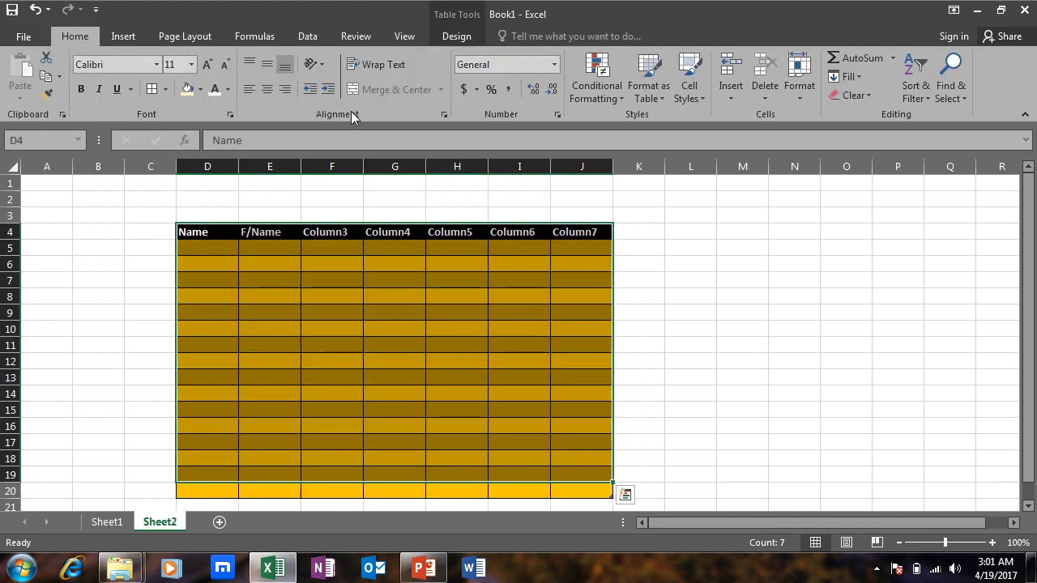
{"action": "left_click", "coordinate": [660, 89]}
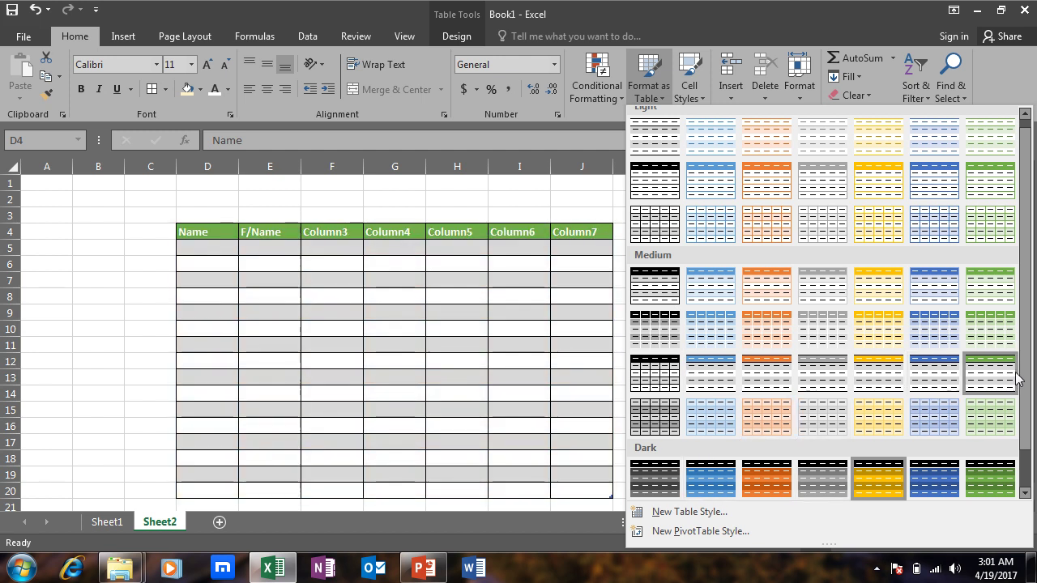
{"action": "scroll", "coordinate": [1022, 423], "scroll_direction": "down", "scroll_amount": 1}
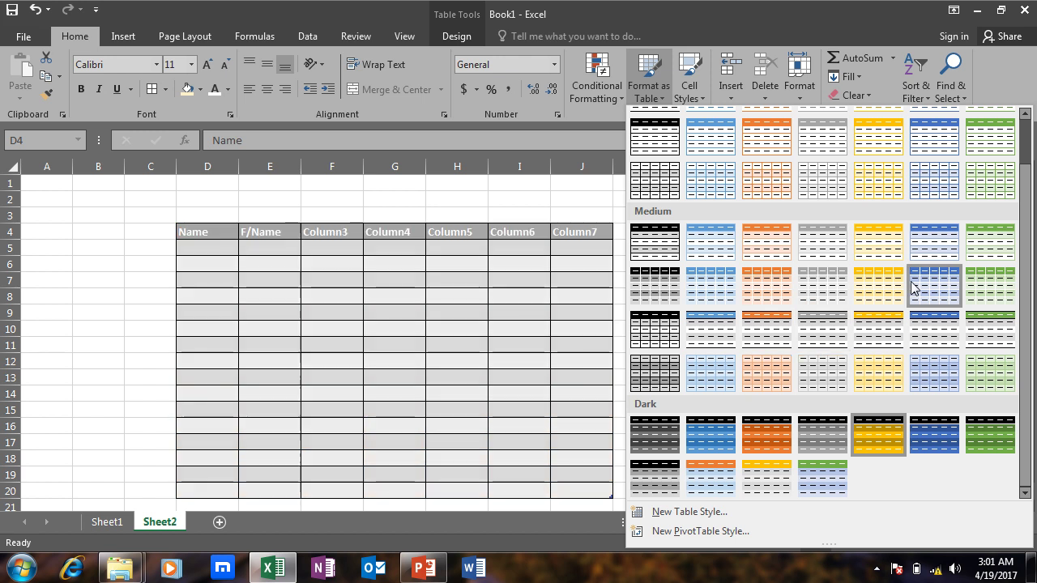
{"action": "left_click", "coordinate": [655, 241]}
{"action": "left_click", "coordinate": [332, 330]}
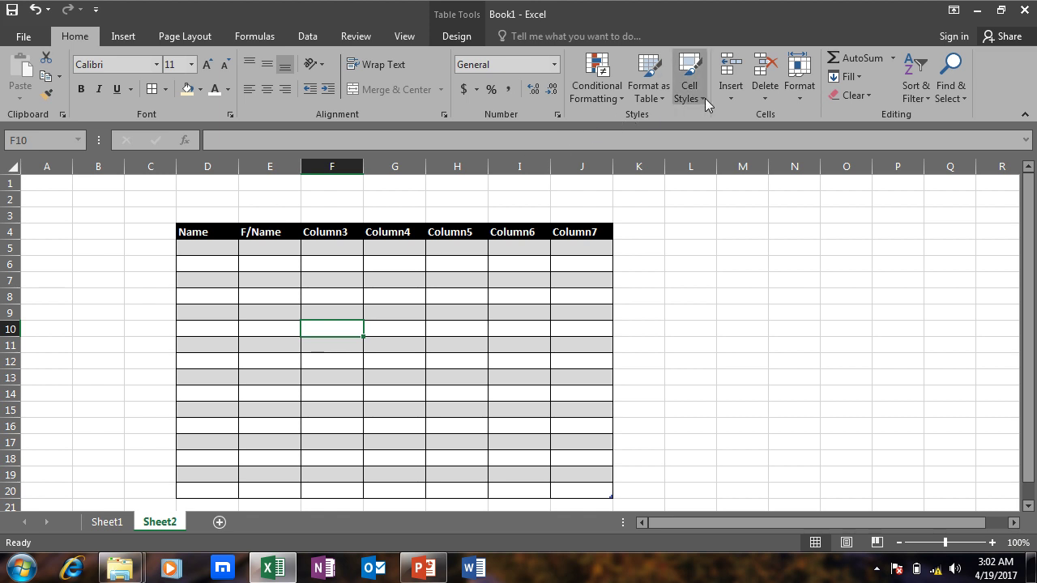
Step: Preview the available cell styles on the range E6:H14 without applying one
{"action": "left_click_drag", "start_coordinate": [287, 267], "coordinate": [454, 397]}
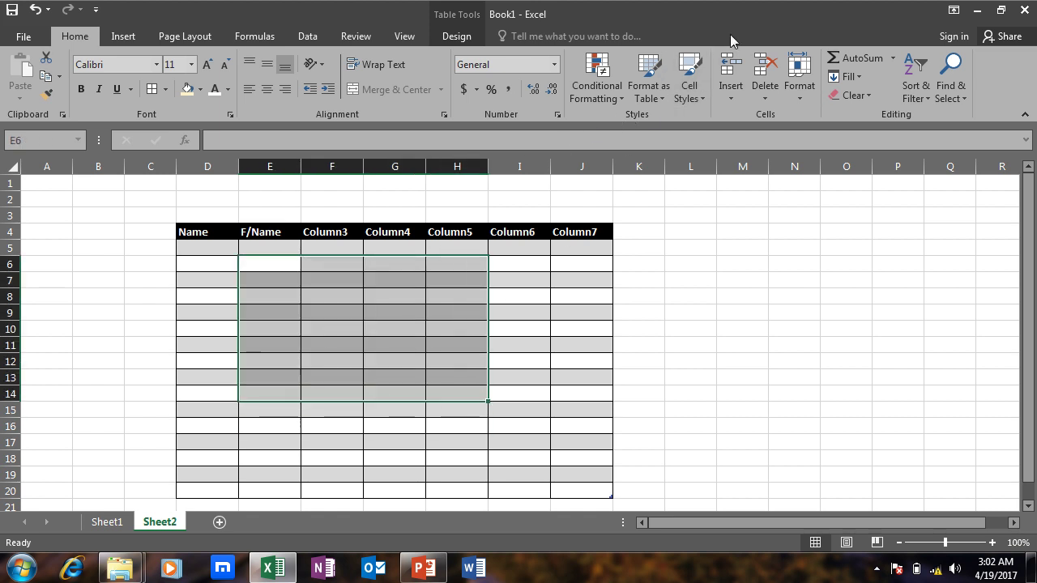
{"action": "left_click", "coordinate": [689, 97]}
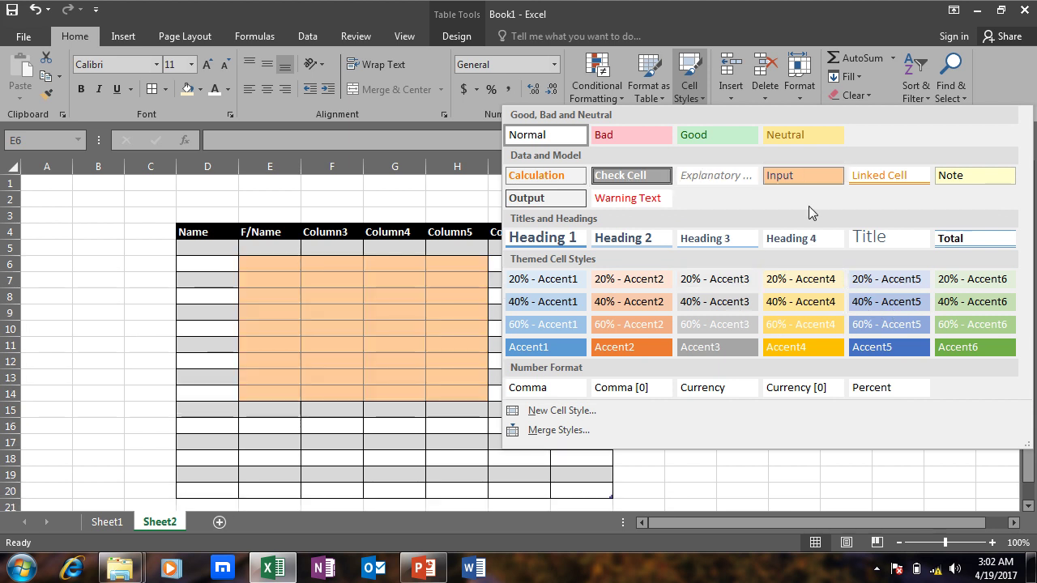
{"action": "left_click", "coordinate": [372, 184]}
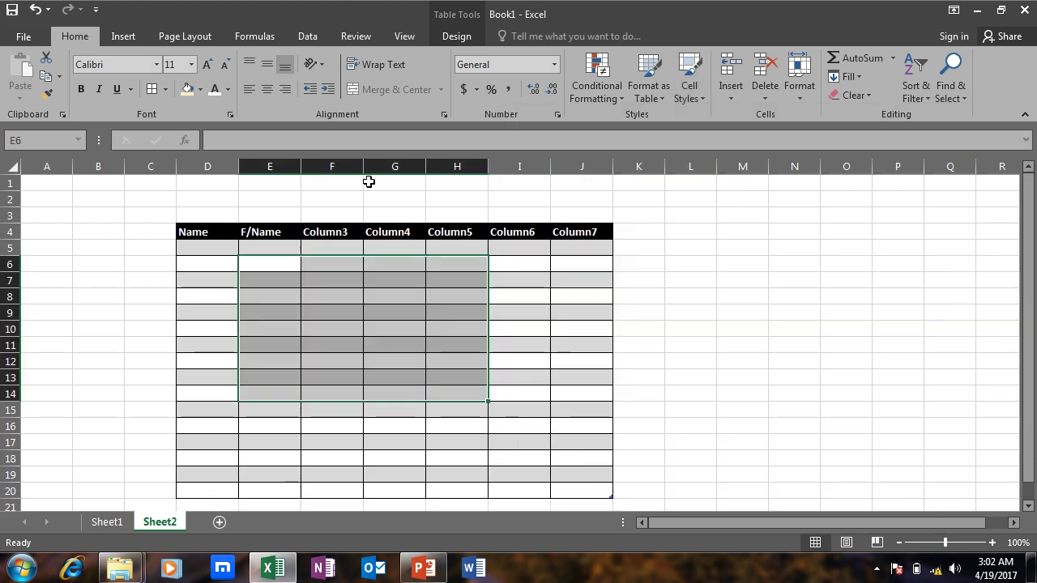
{"action": "left_click", "coordinate": [721, 102]}
{"action": "left_click", "coordinate": [694, 314]}
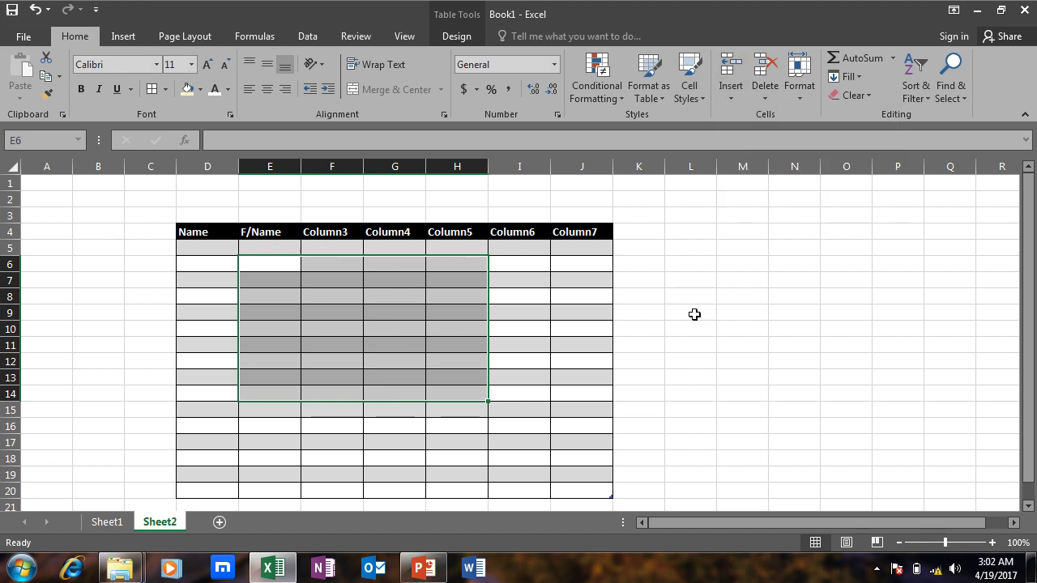
{"action": "left_click", "coordinate": [543, 269]}
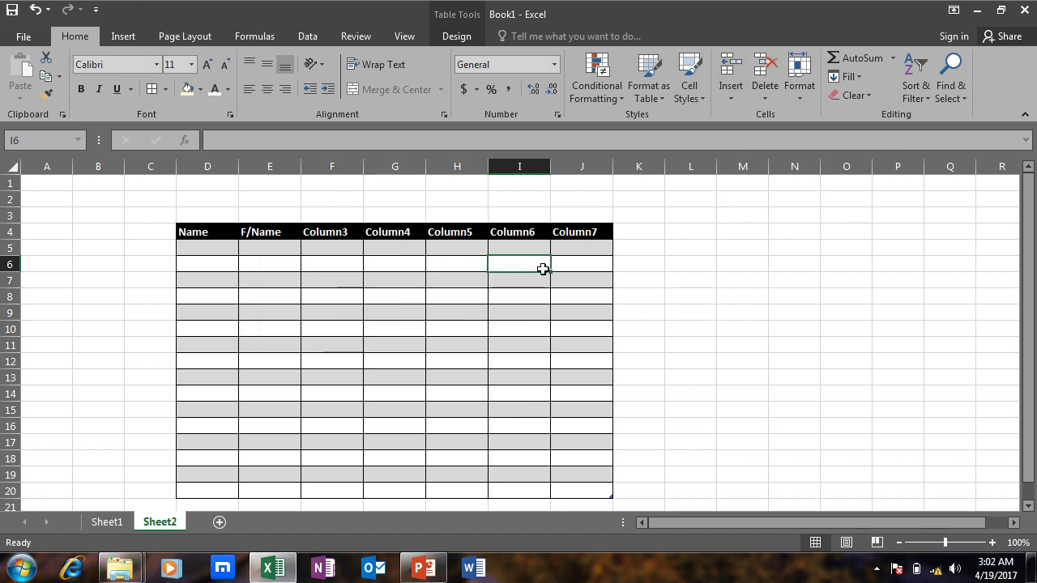
Step: Undo the table formatting of the marks data D4:J17 on Sheet1, back to the plain range
{"action": "left_click", "coordinate": [114, 526]}
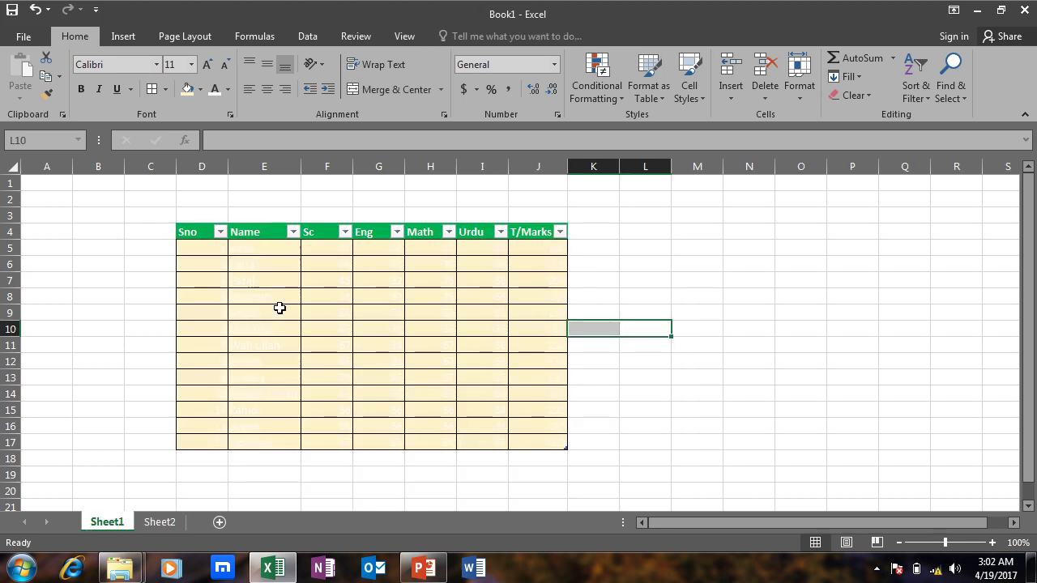
{"action": "key", "text": "ctrl+z"}
{"action": "key", "text": "ctrl+z"}
{"action": "key", "text": "ctrl+z"}
{"action": "key", "text": "ctrl+z"}
{"action": "key", "text": "ctrl+z"}
{"action": "key", "text": "ctrl+z"}
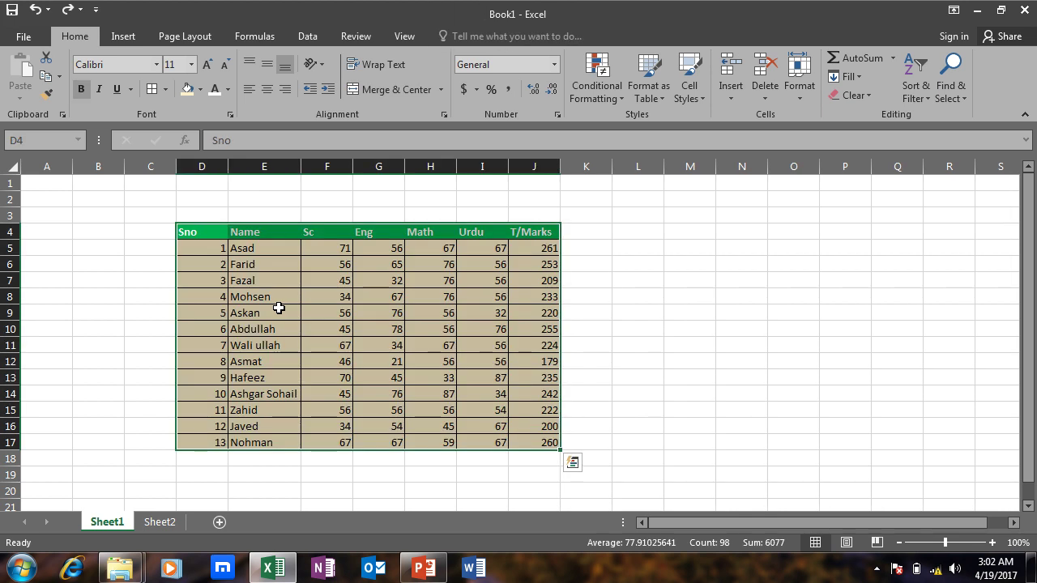
{"action": "left_click", "coordinate": [94, 250]}
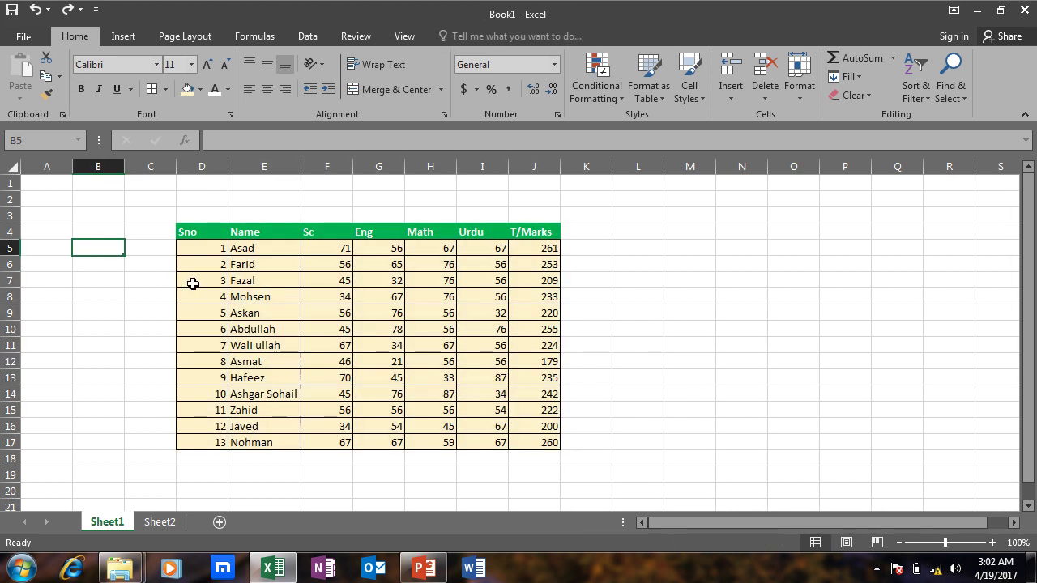
{"action": "left_click", "coordinate": [335, 280]}
{"action": "left_click", "coordinate": [383, 280]}
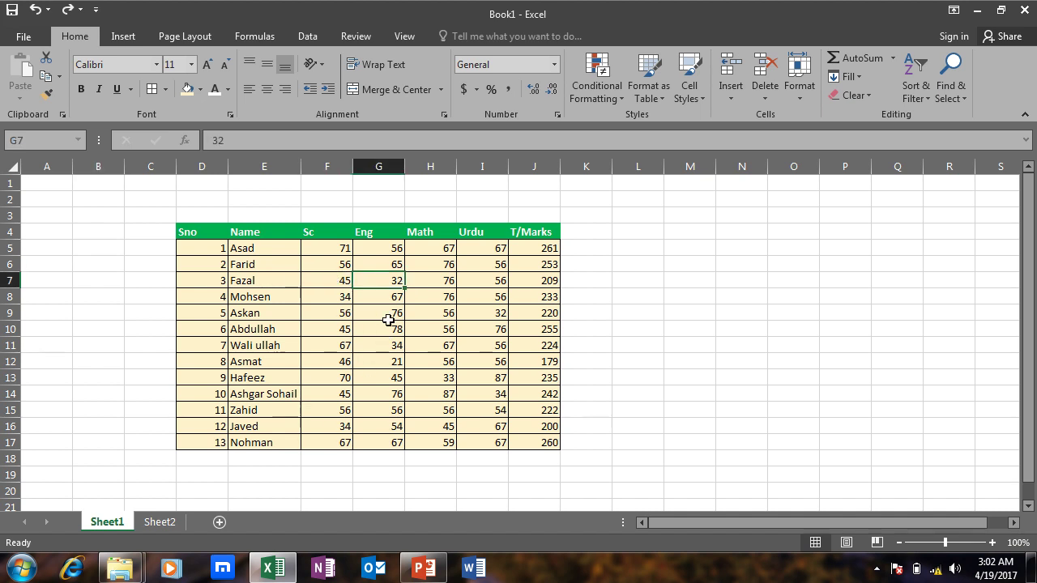
{"action": "double_click", "coordinate": [383, 281]}
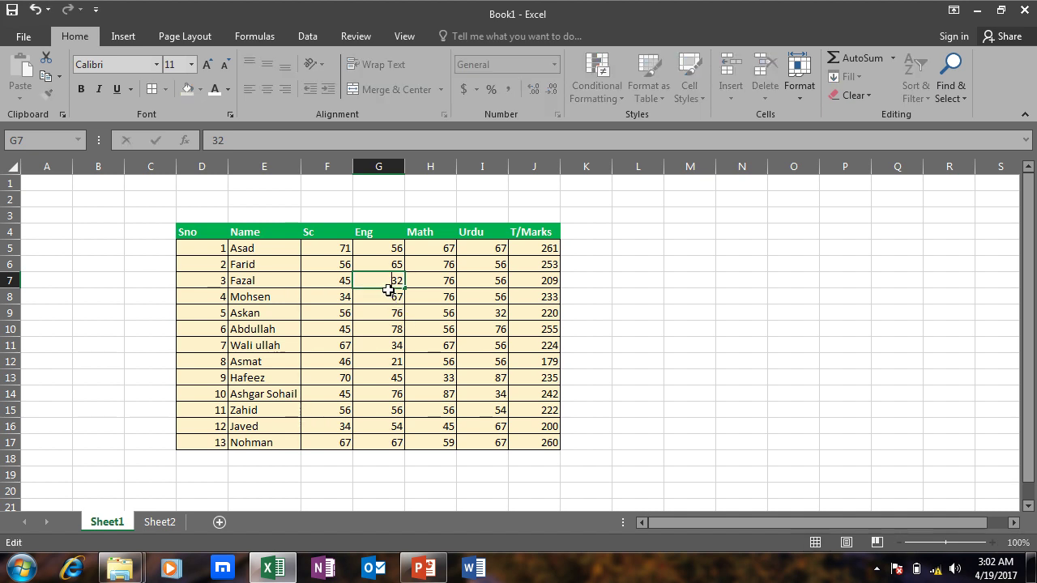
{"action": "left_click_drag", "start_coordinate": [387, 277], "coordinate": [418, 280]}
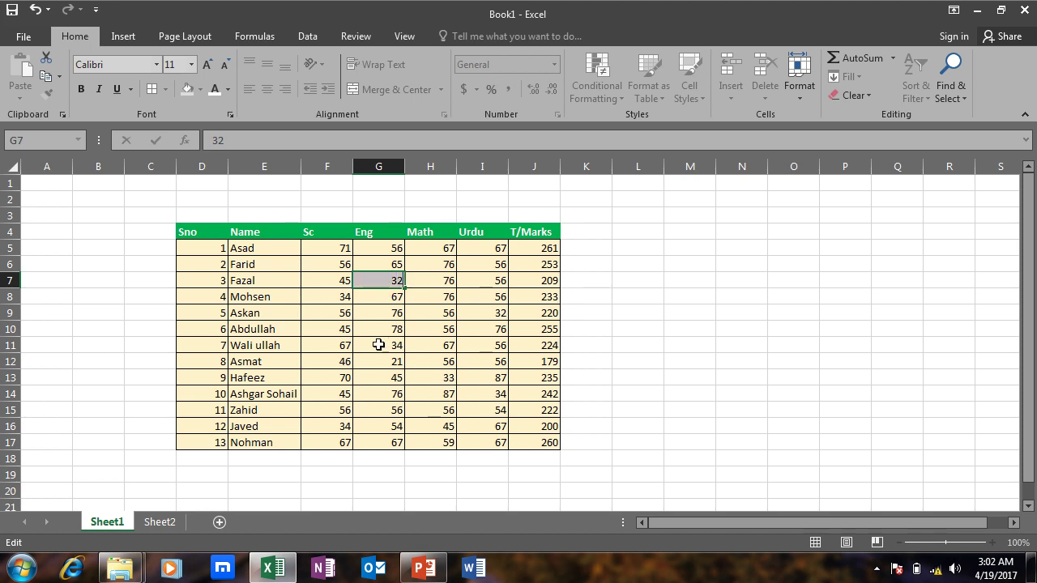
{"action": "key", "text": "Escape"}
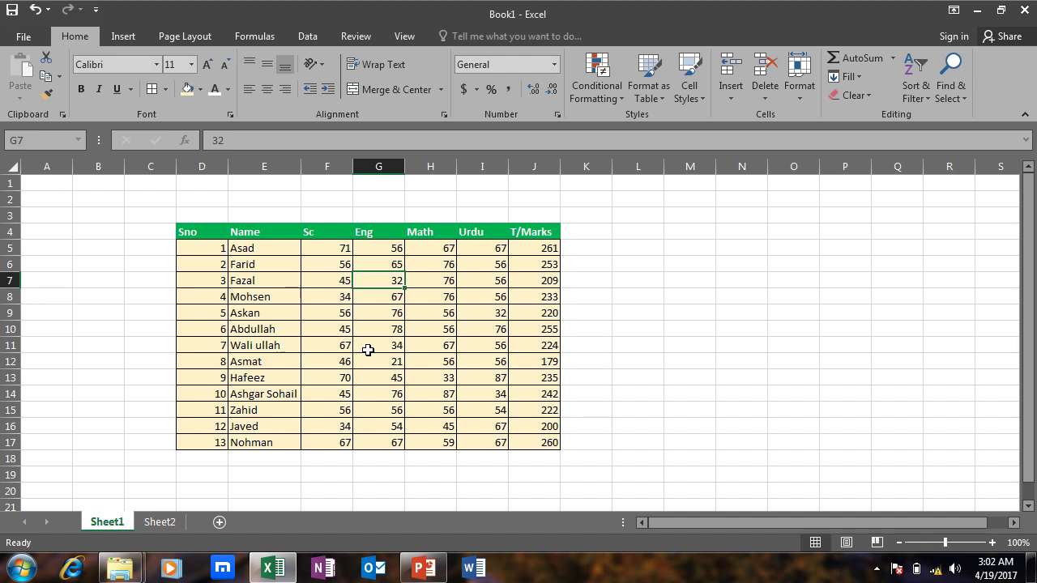
Step: Edit the Eng mark in G7 in place so that it is 3
{"action": "key", "text": "F2"}
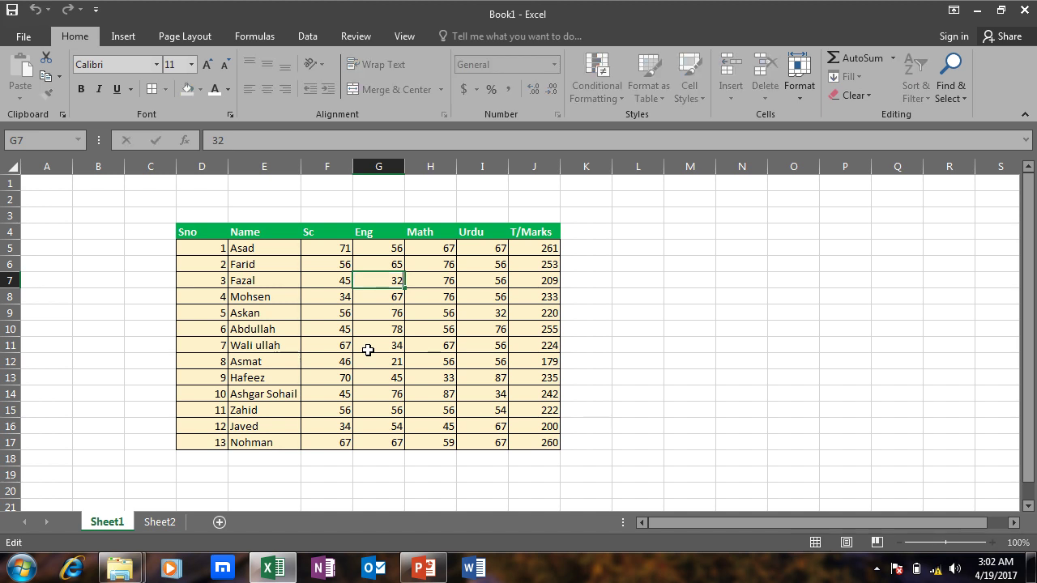
{"action": "type", "text": "444"}
{"action": "key", "text": "BackSpace"}
{"action": "key", "text": "Return"}
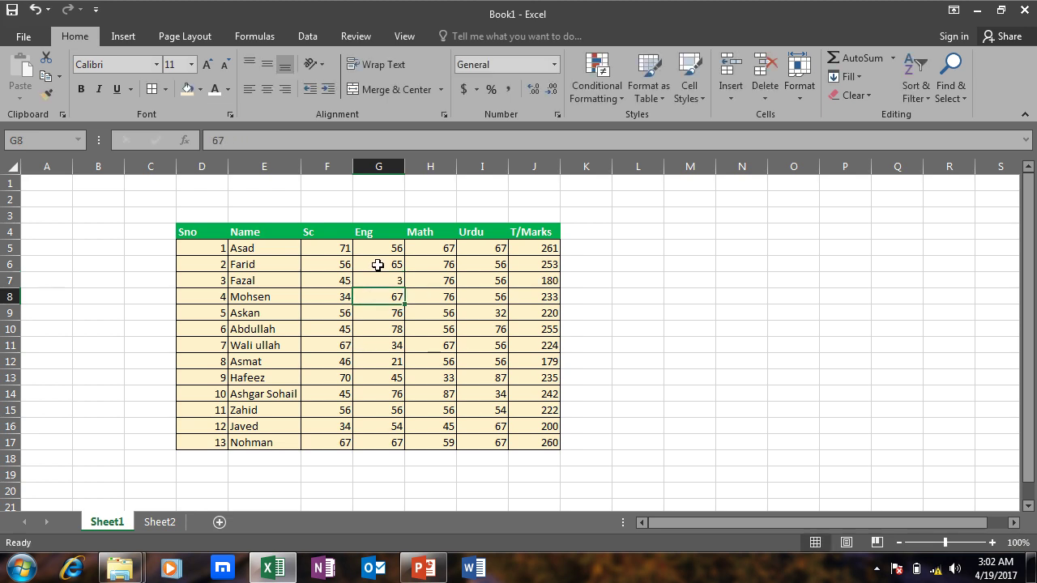
{"action": "left_click", "coordinate": [377, 266]}
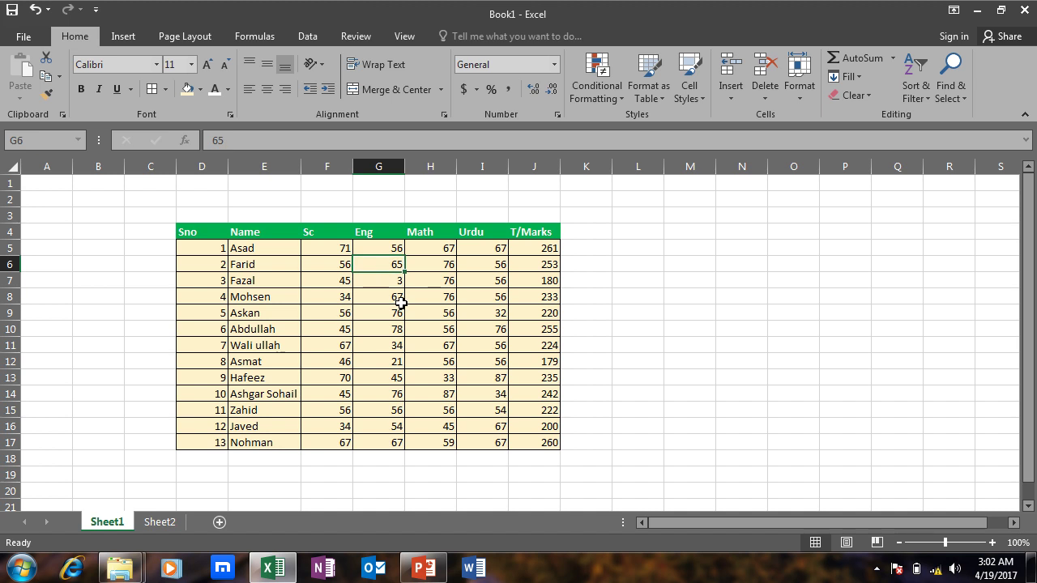
{"action": "double_click", "coordinate": [369, 264]}
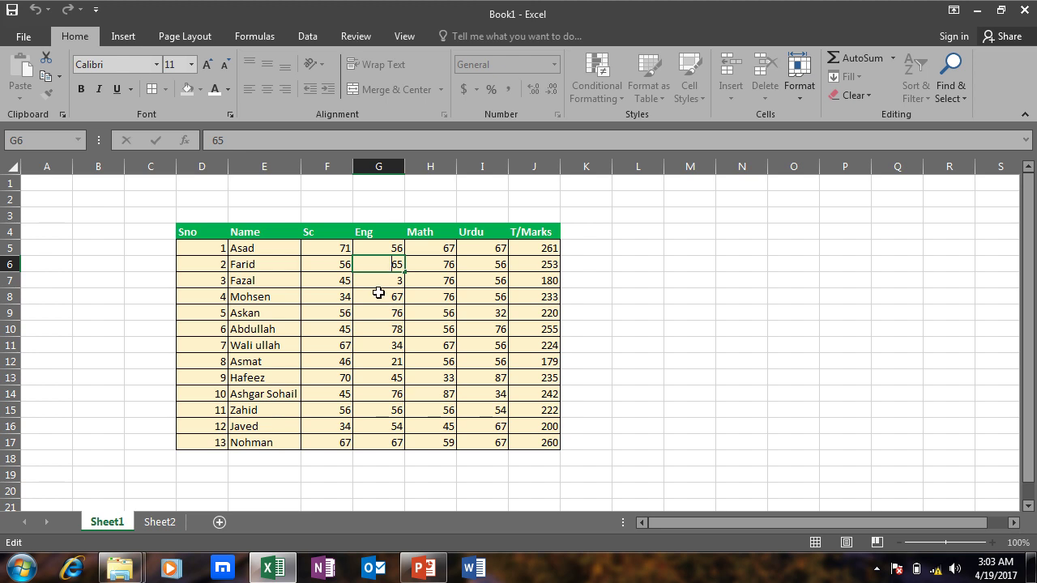
{"action": "key", "text": "Escape"}
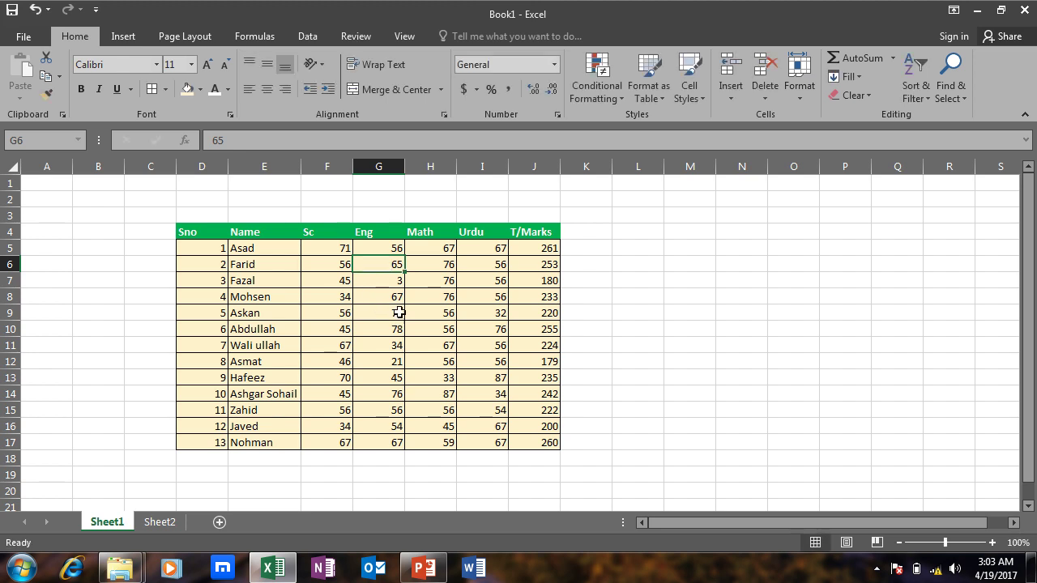
{"action": "left_click", "coordinate": [336, 265]}
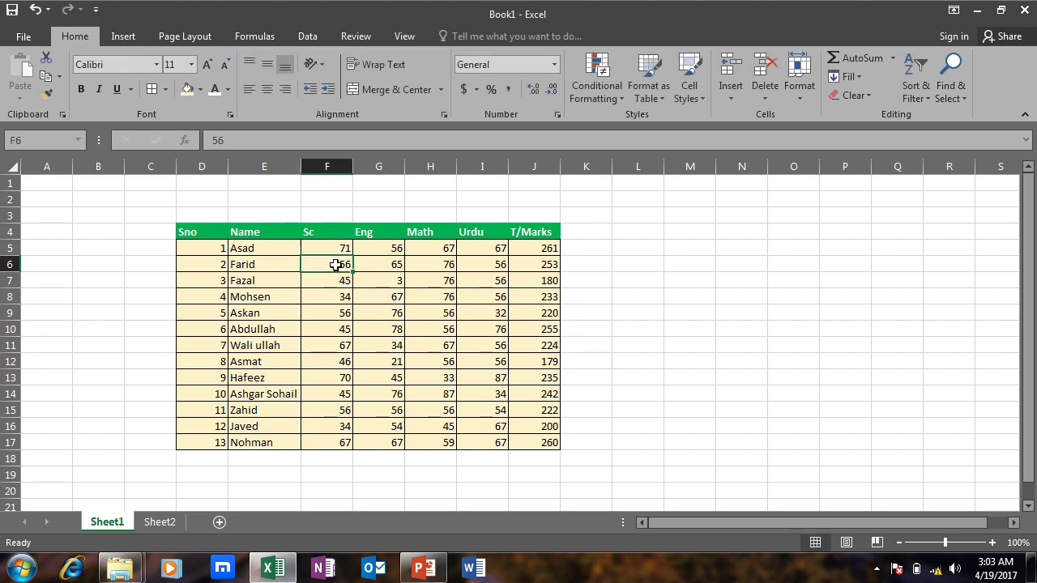
{"action": "double_click", "coordinate": [336, 265]}
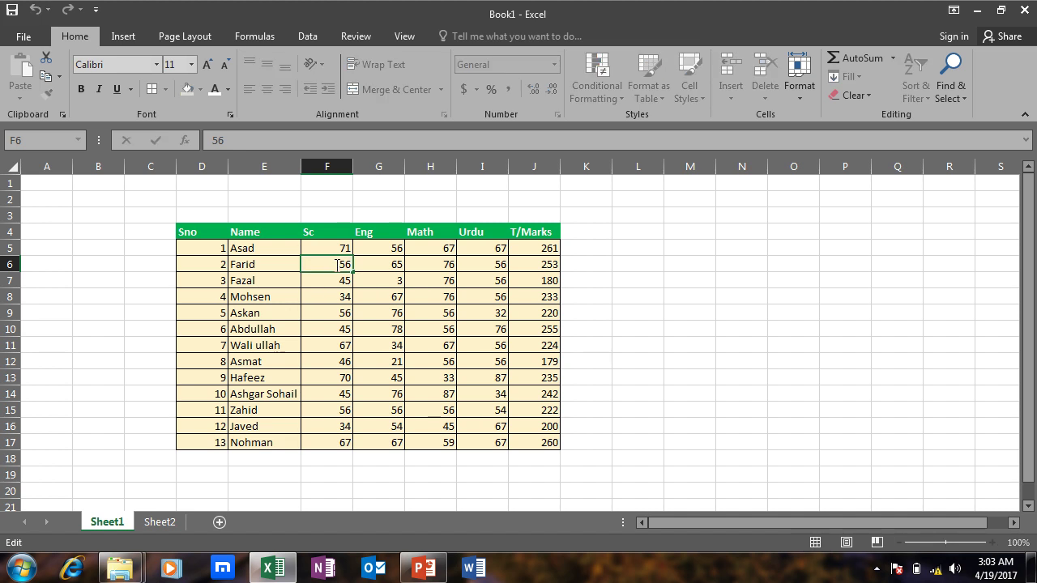
{"action": "key", "text": "Escape"}
{"action": "left_click", "coordinate": [441, 320]}
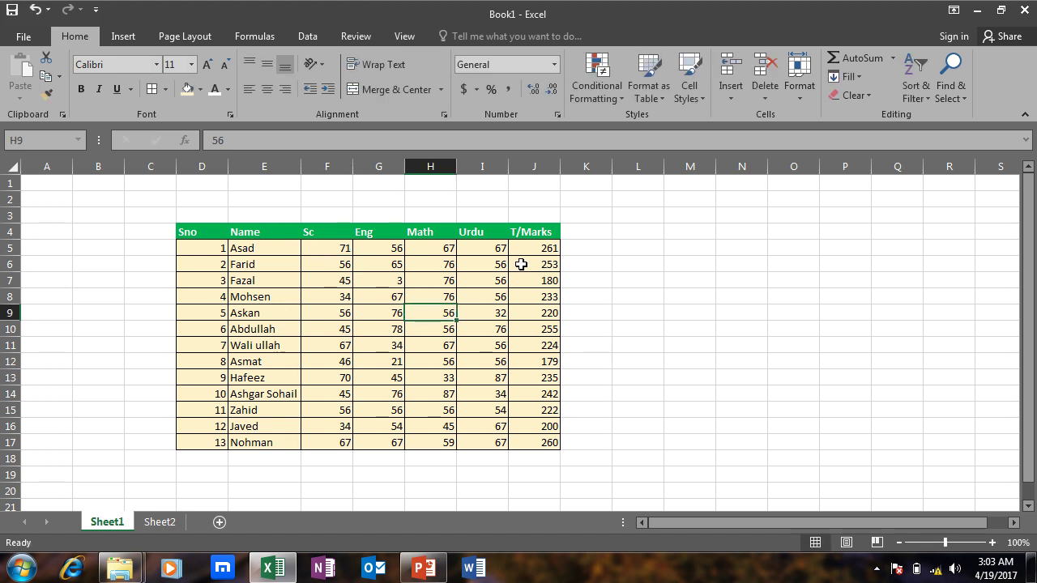
Step: Inspect the SUM formula of the first T/Marks total, J5, in the cell
{"action": "left_click", "coordinate": [535, 248]}
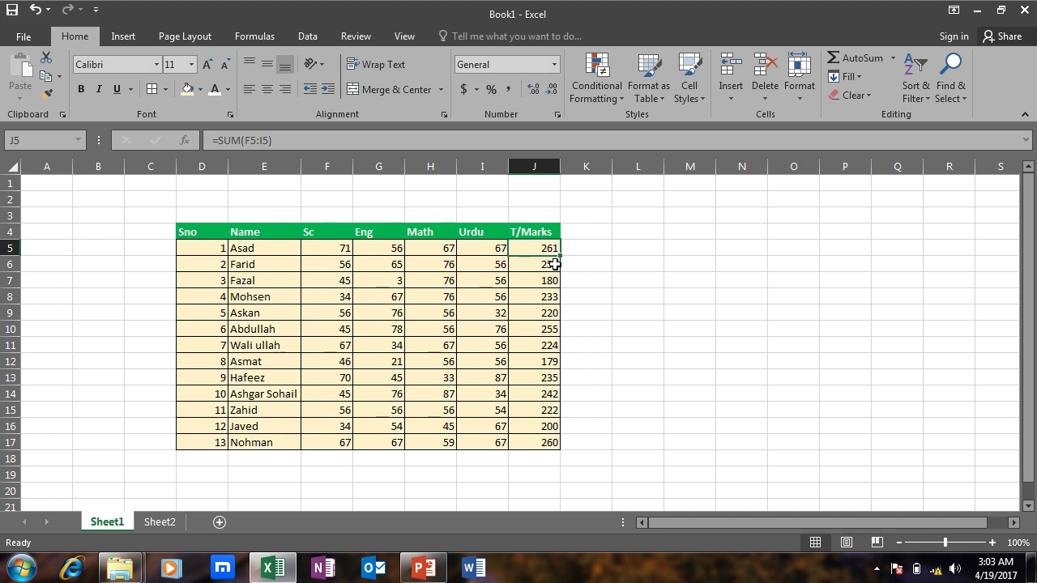
{"action": "key", "text": "F2"}
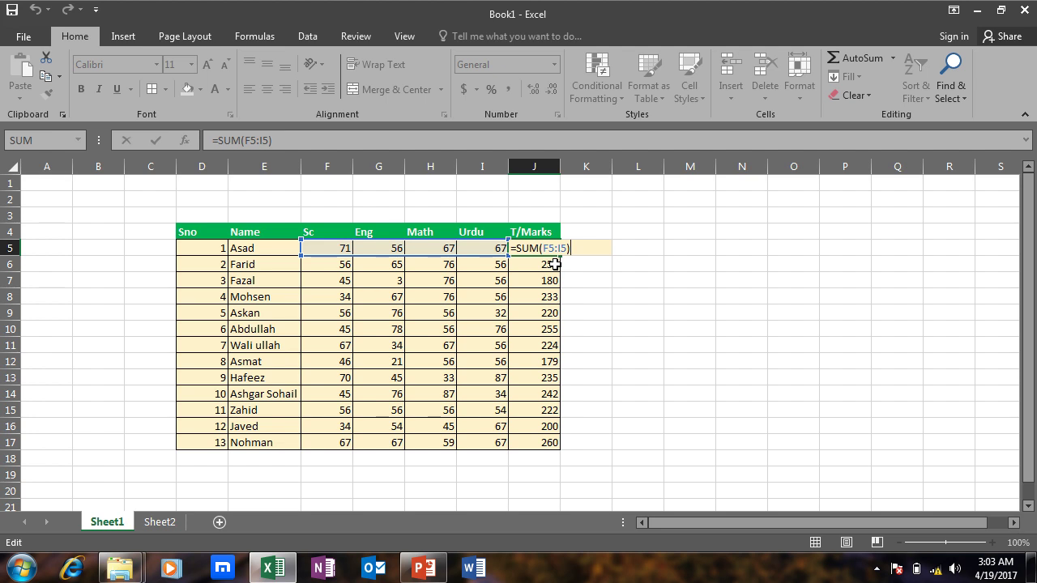
{"action": "key", "text": "Return"}
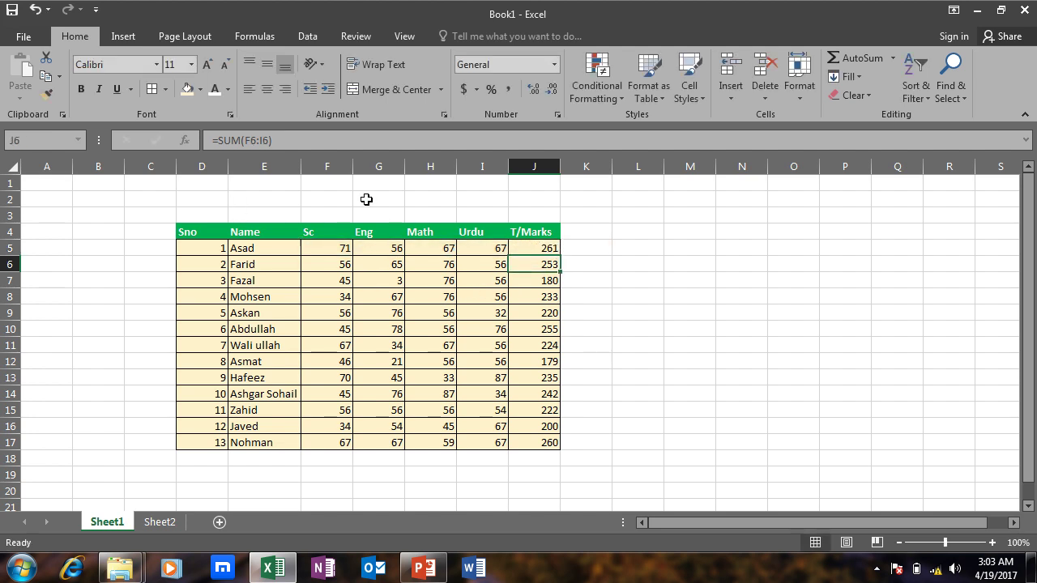
Step: Select the entire Sc column F by its header, followed by the entire row 7
{"action": "left_click", "coordinate": [326, 167]}
{"action": "left_click", "coordinate": [326, 166]}
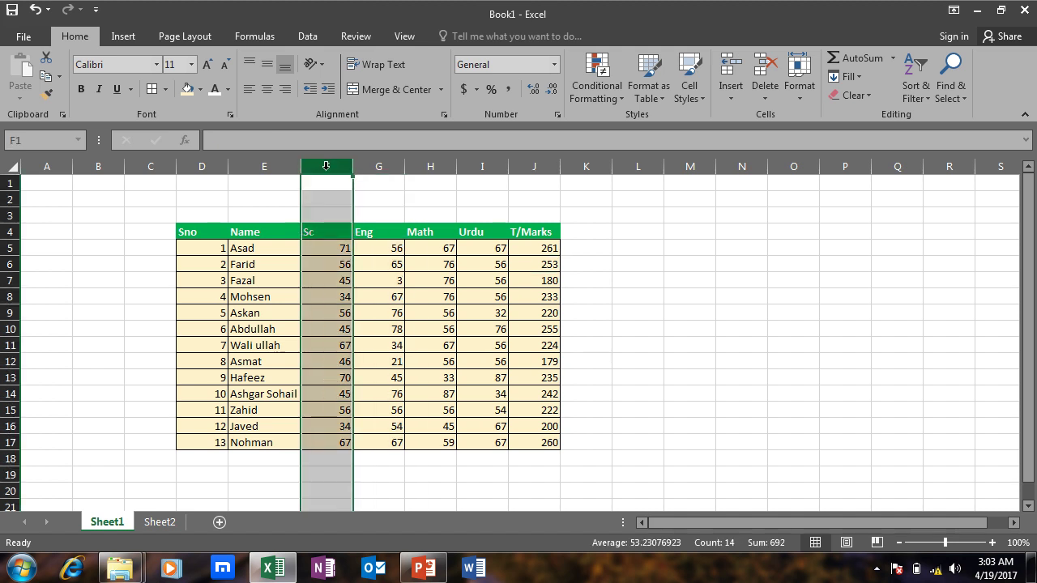
{"action": "left_click", "coordinate": [271, 347]}
{"action": "left_click", "coordinate": [10, 281]}
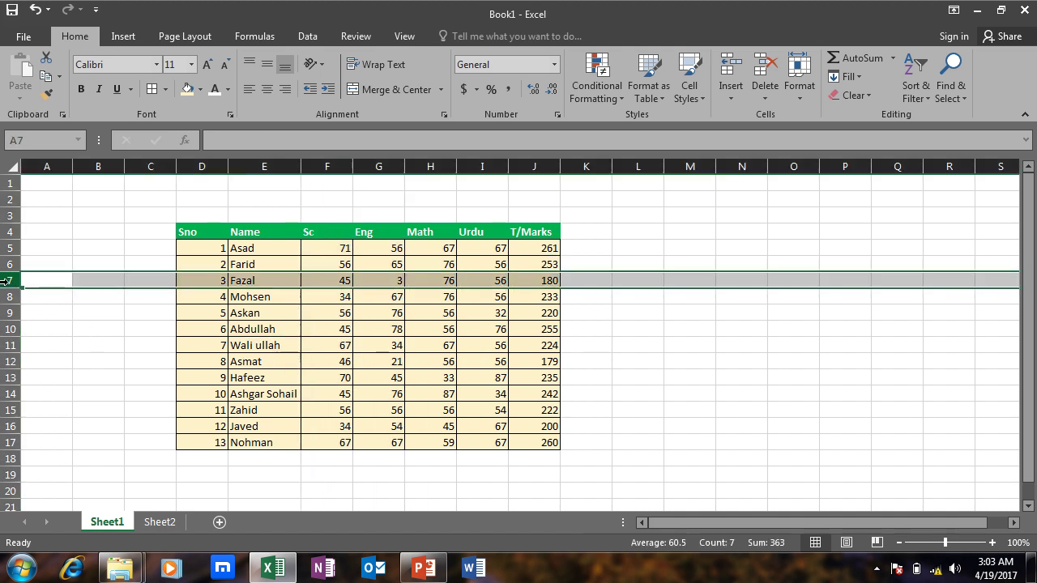
Step: Select the entire column C starting from cell C7
{"action": "left_click", "coordinate": [326, 313]}
{"action": "left_click", "coordinate": [147, 284]}
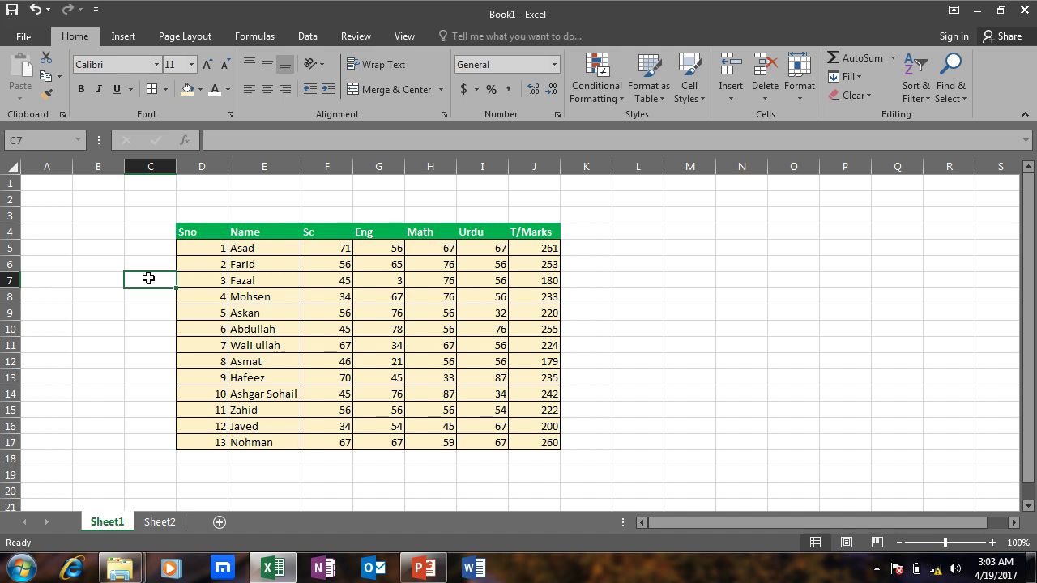
{"action": "key", "text": "ctrl+space"}
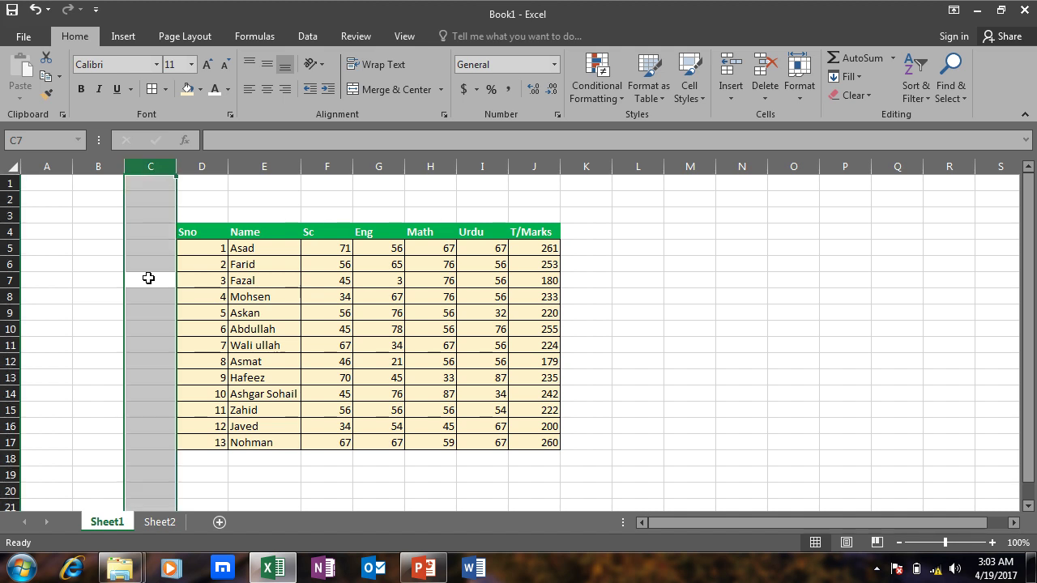
Step: Search Windows for "osk" and launch the On-Screen Keyboard
{"action": "left_click", "coordinate": [64, 262]}
{"action": "left_click", "coordinate": [22, 569]}
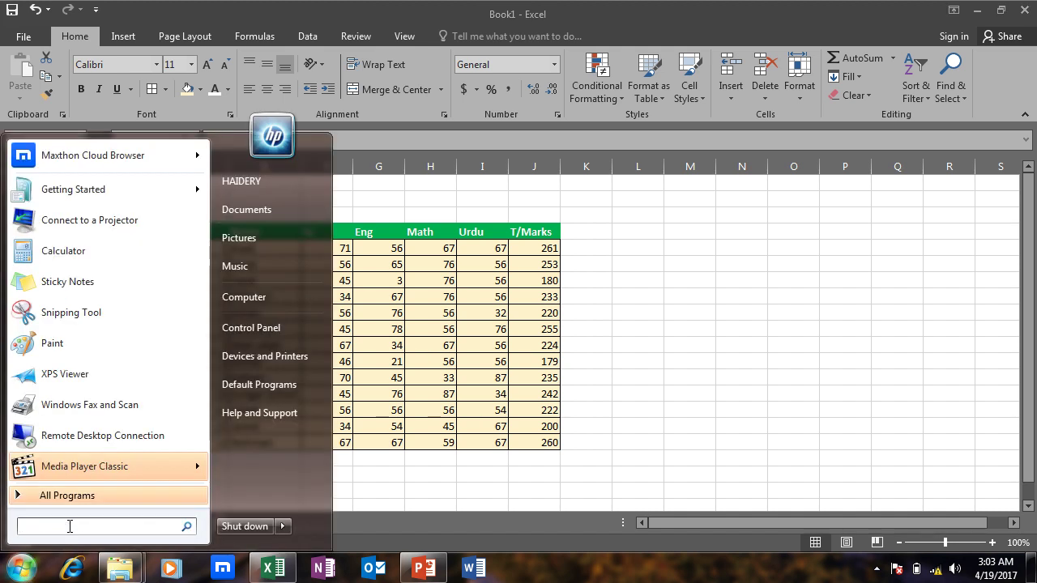
{"action": "type", "text": "osk"}
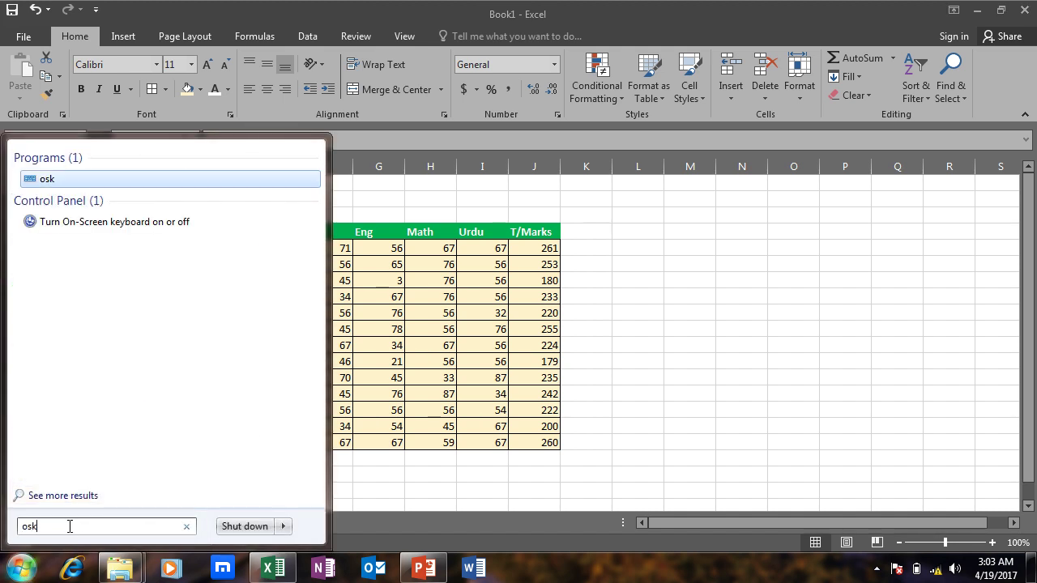
{"action": "key", "text": "Return"}
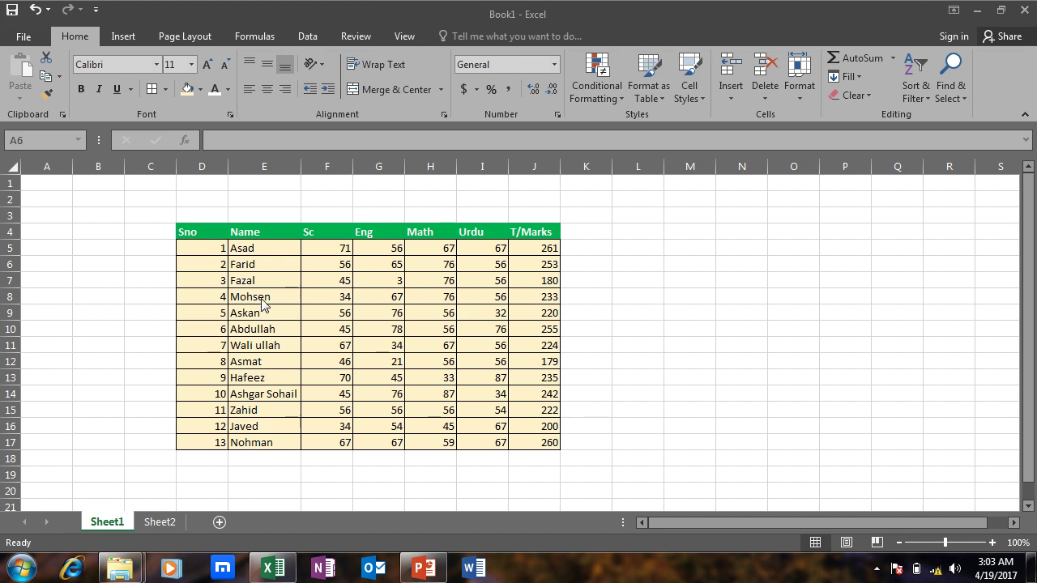
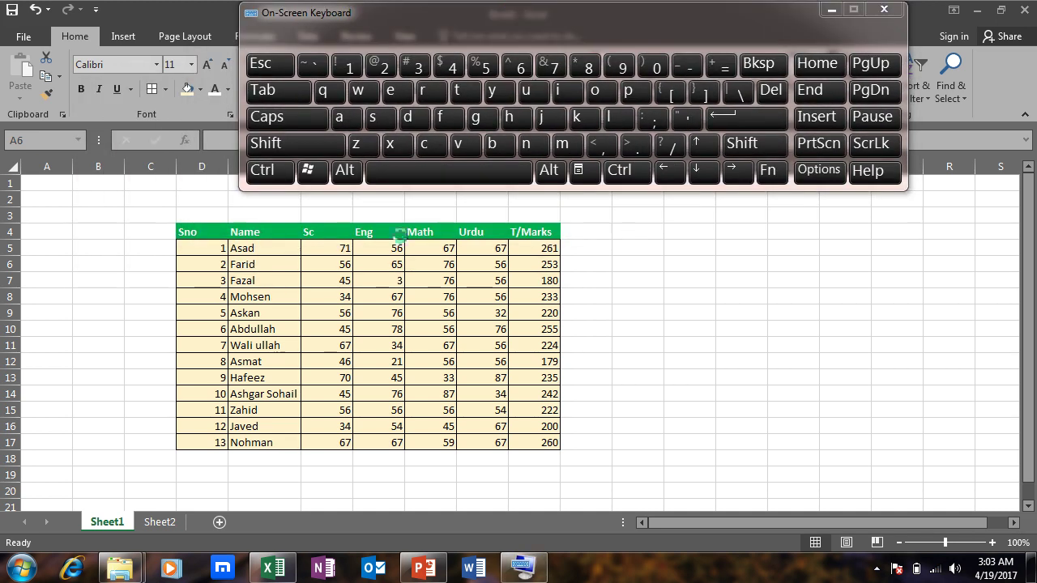
Step: Use the On-Screen Keyboard to select the entire column C from cell C7
{"action": "left_click", "coordinate": [153, 276]}
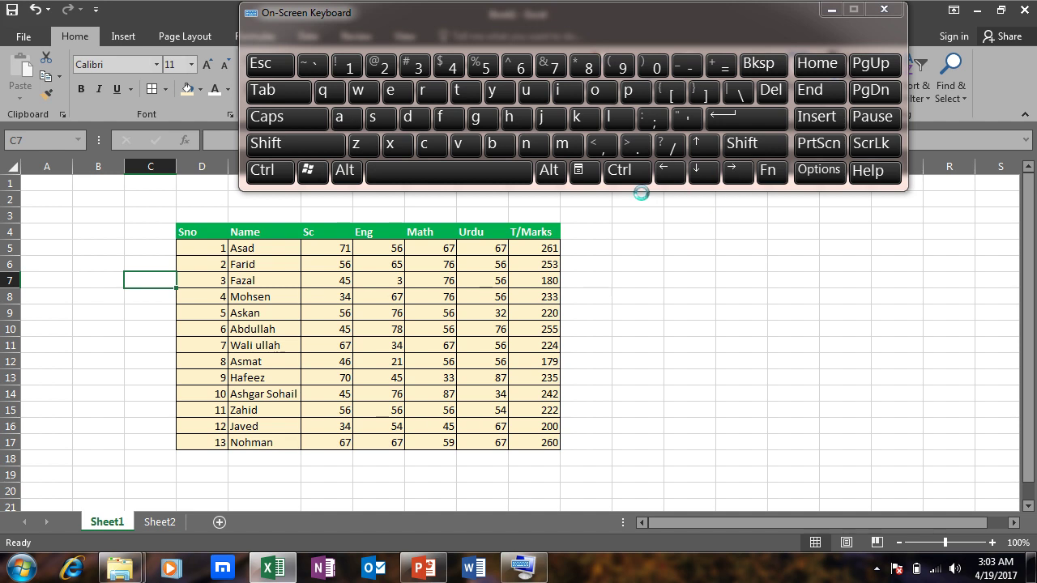
{"action": "left_click", "coordinate": [620, 173]}
{"action": "left_click", "coordinate": [461, 184]}
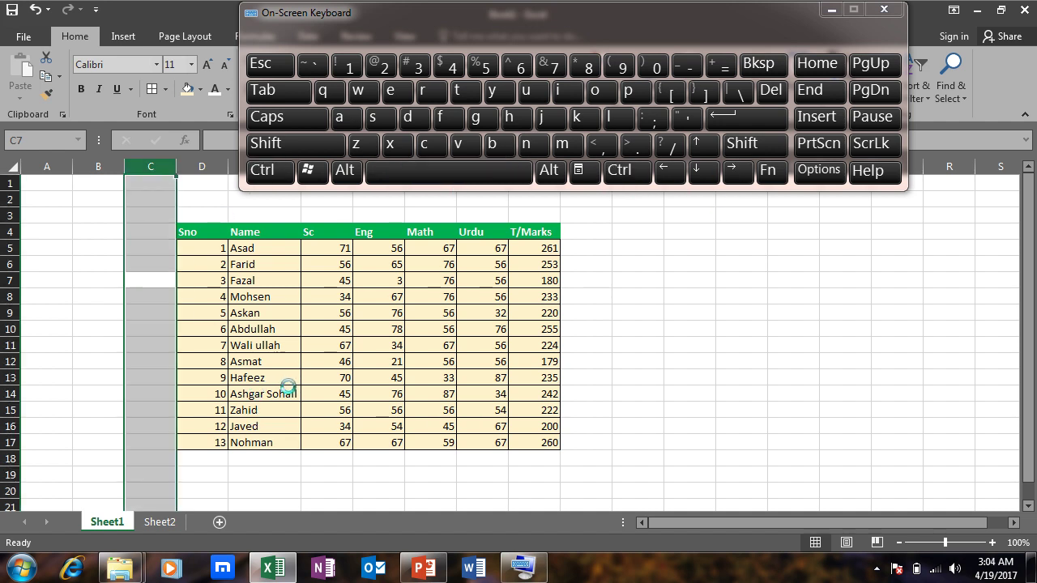
Step: Select the entire column B by its header, followed by column C
{"action": "left_click", "coordinate": [102, 267]}
{"action": "left_click", "coordinate": [98, 166]}
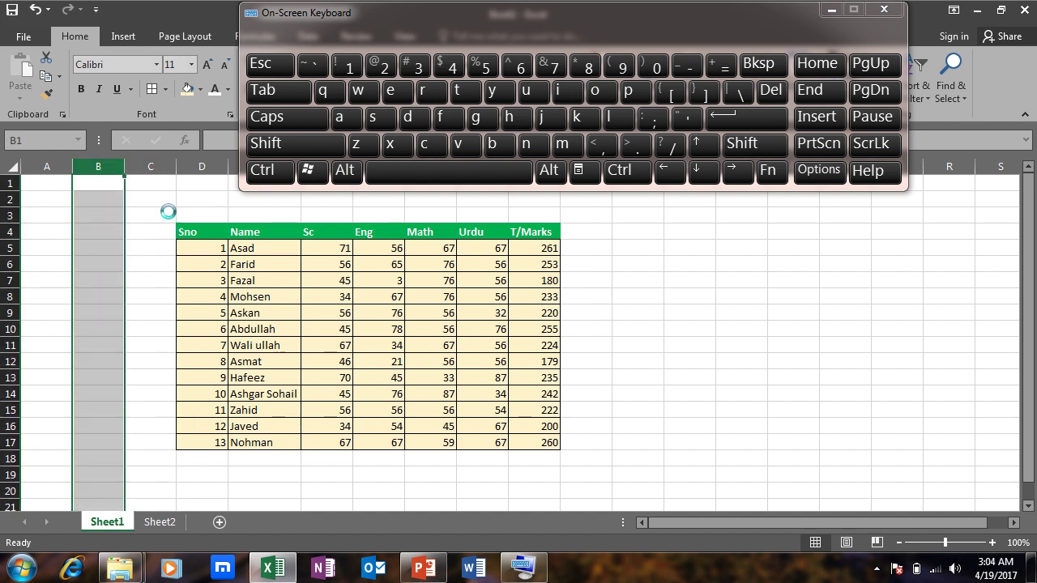
{"action": "left_click", "coordinate": [160, 168]}
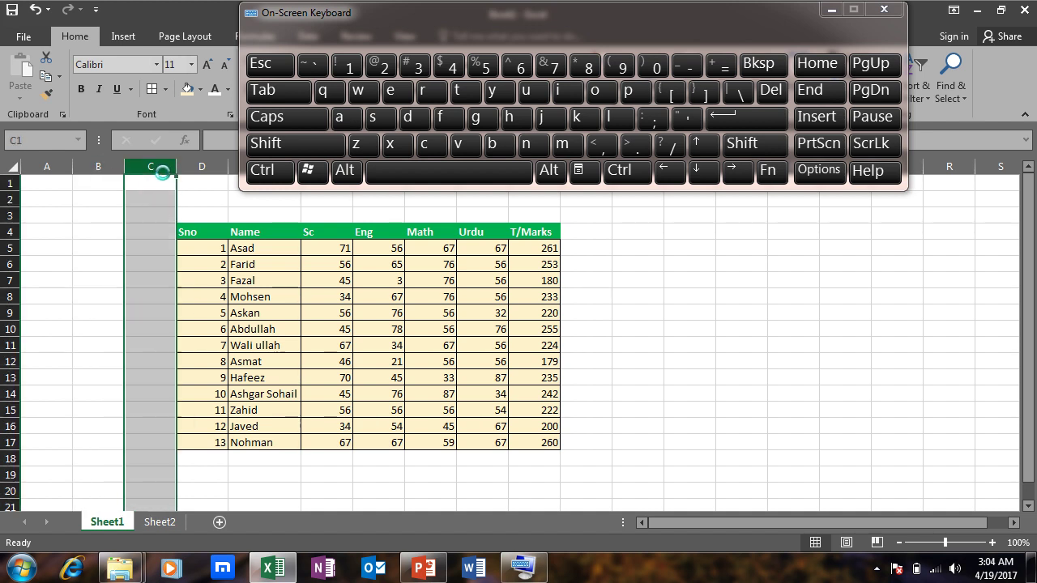
Step: Select the entire column B from cell B6 with the On-Screen Keyboard, and clear that selection by marking C2:C3
{"action": "left_click", "coordinate": [95, 262]}
{"action": "left_click", "coordinate": [618, 172]}
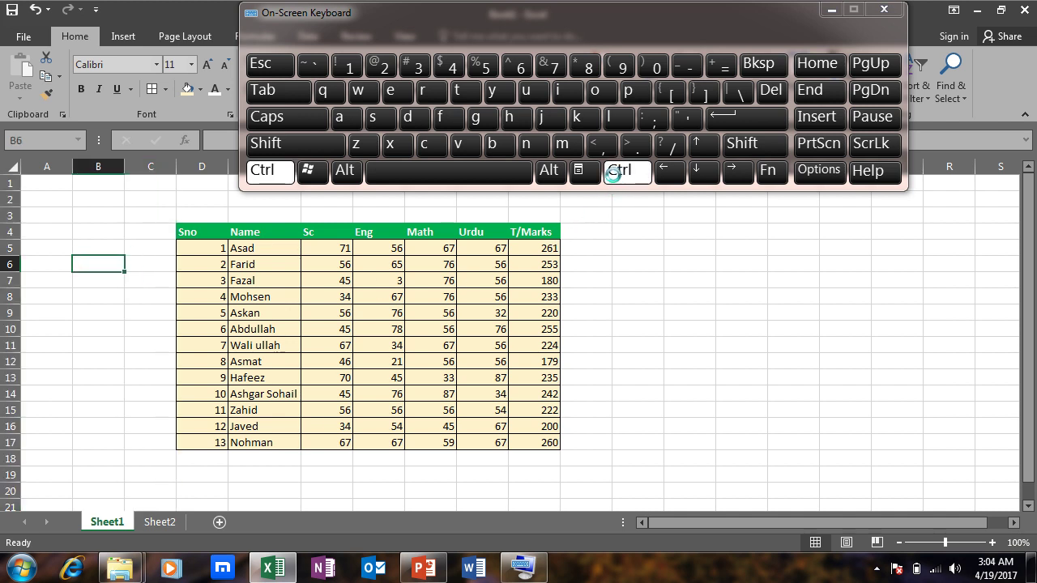
{"action": "left_click", "coordinate": [453, 183]}
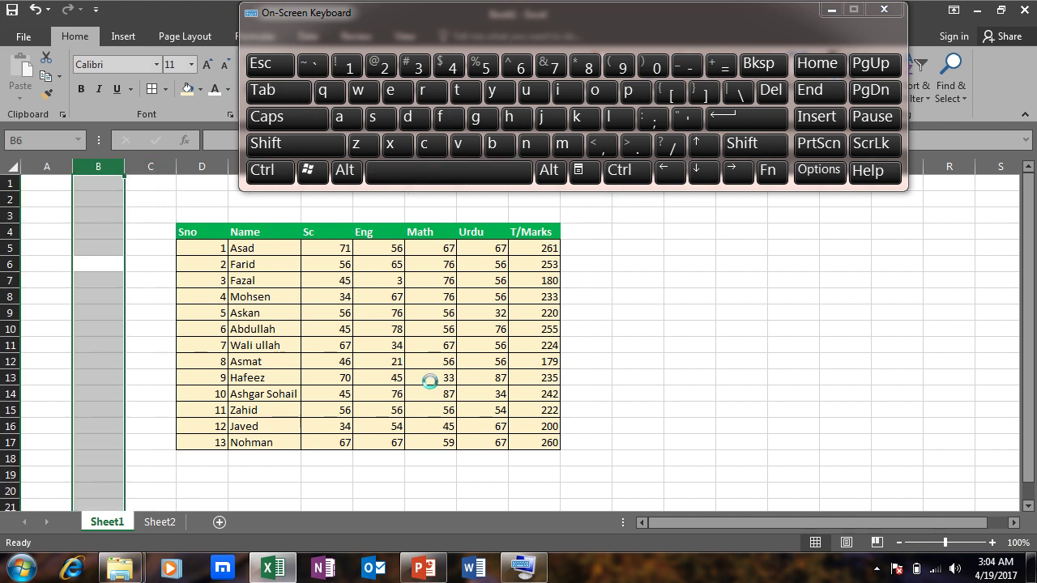
{"action": "left_click_drag", "start_coordinate": [151, 214], "coordinate": [151, 200]}
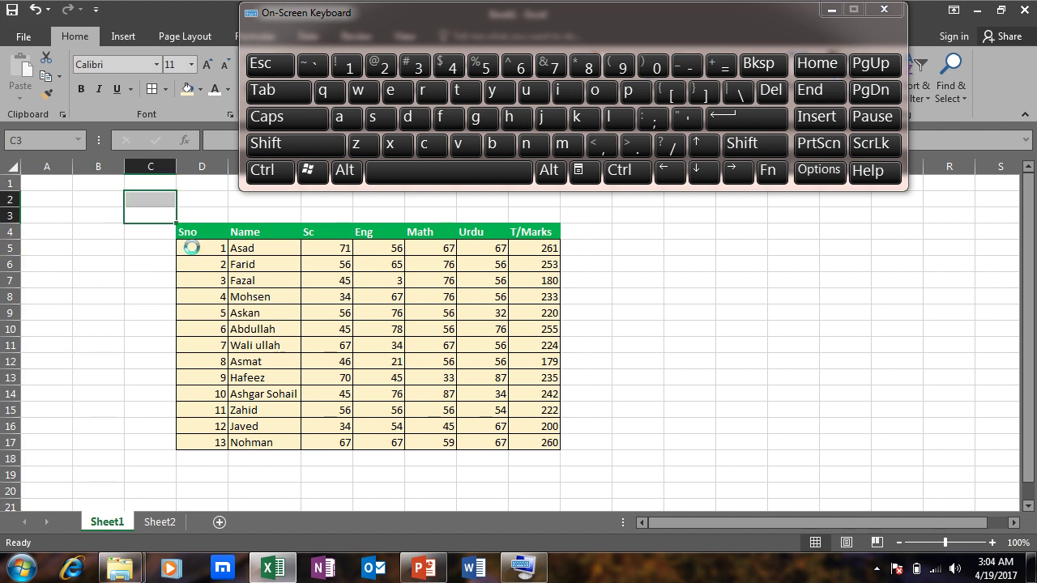
Step: With the On-Screen Keyboard, select the entire row 6 from cell A6 and the entire rows 9 and 10 from M9:M10
{"action": "left_click", "coordinate": [56, 264]}
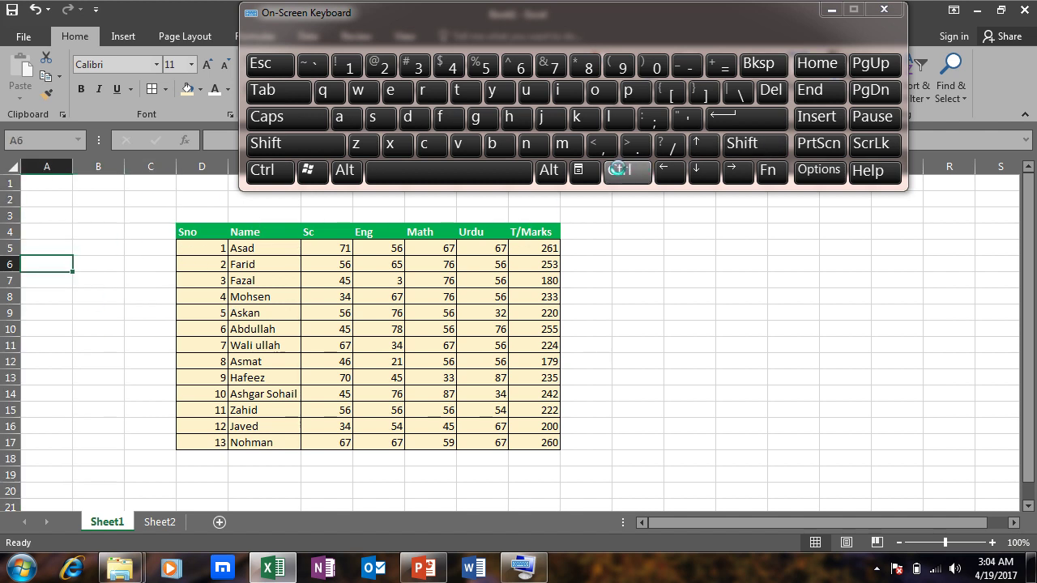
{"action": "left_click", "coordinate": [740, 143]}
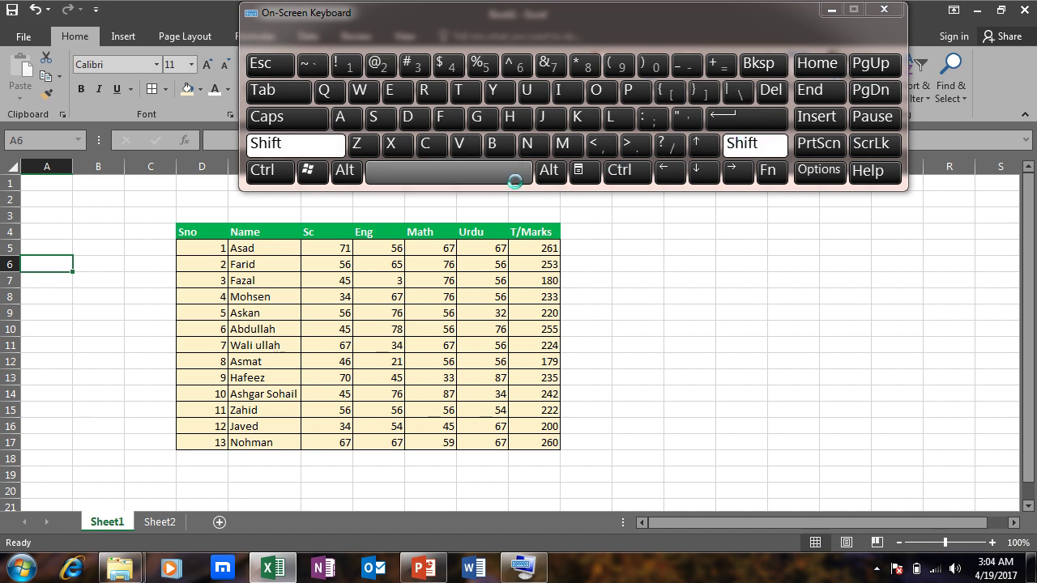
{"action": "left_click", "coordinate": [482, 171]}
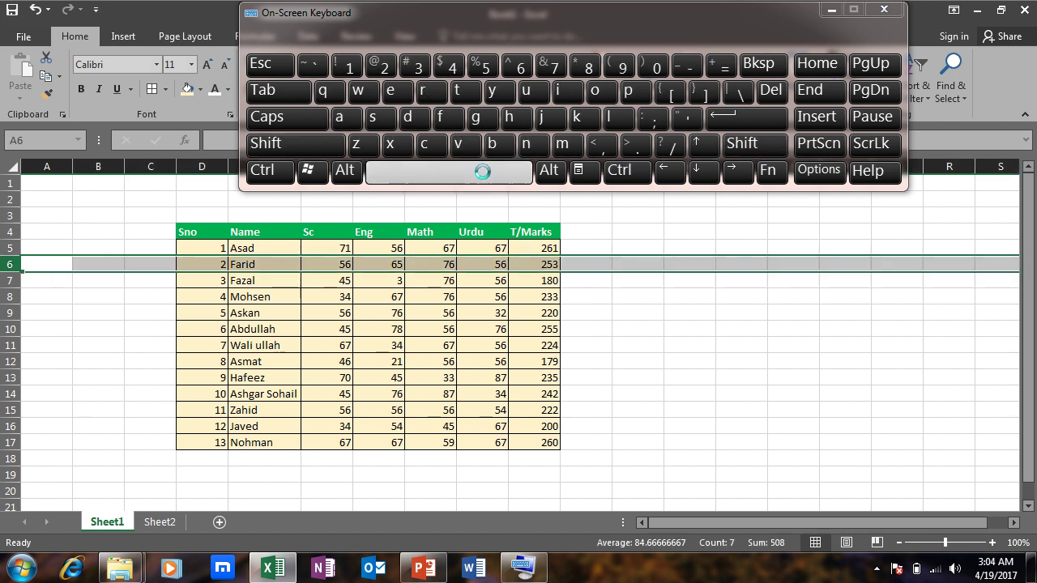
{"action": "left_click", "coordinate": [704, 328]}
{"action": "left_click", "coordinate": [740, 143]}
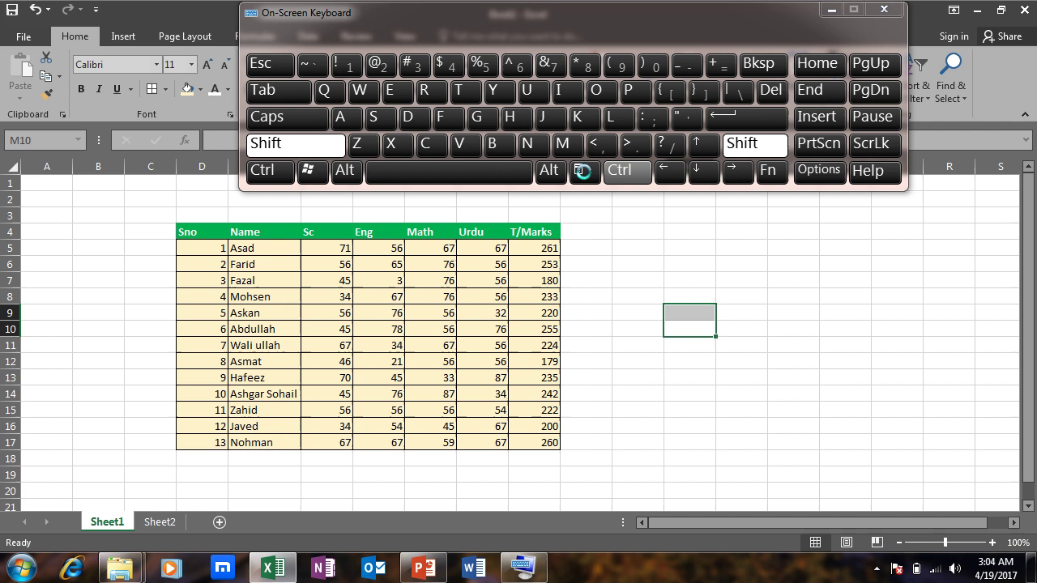
{"action": "left_click", "coordinate": [483, 172]}
Step: Select the entire column B from cell B11, return to cell C7 and close the On-Screen Keyboard
{"action": "left_click", "coordinate": [85, 343]}
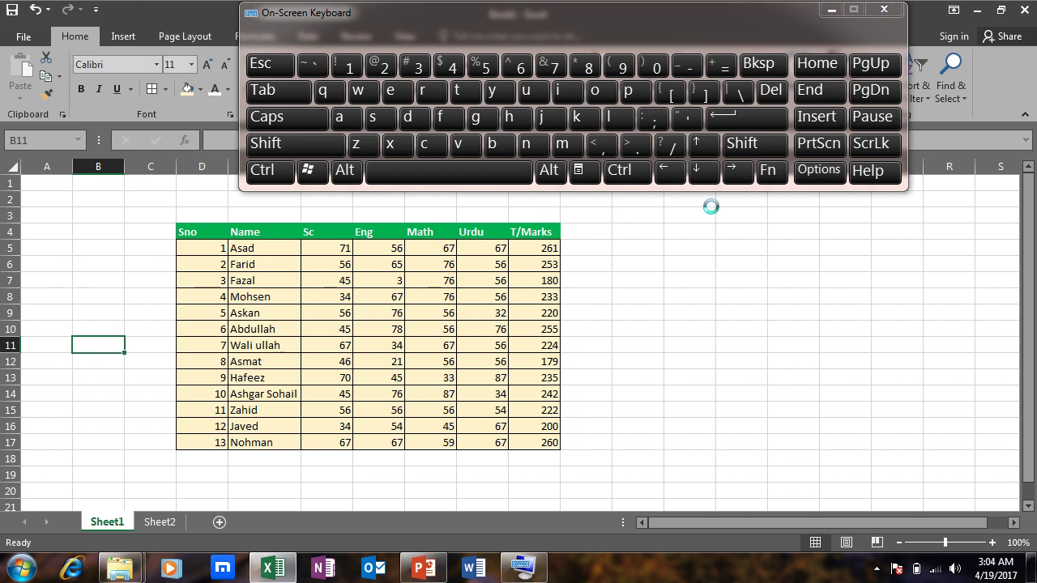
{"action": "left_click", "coordinate": [622, 171]}
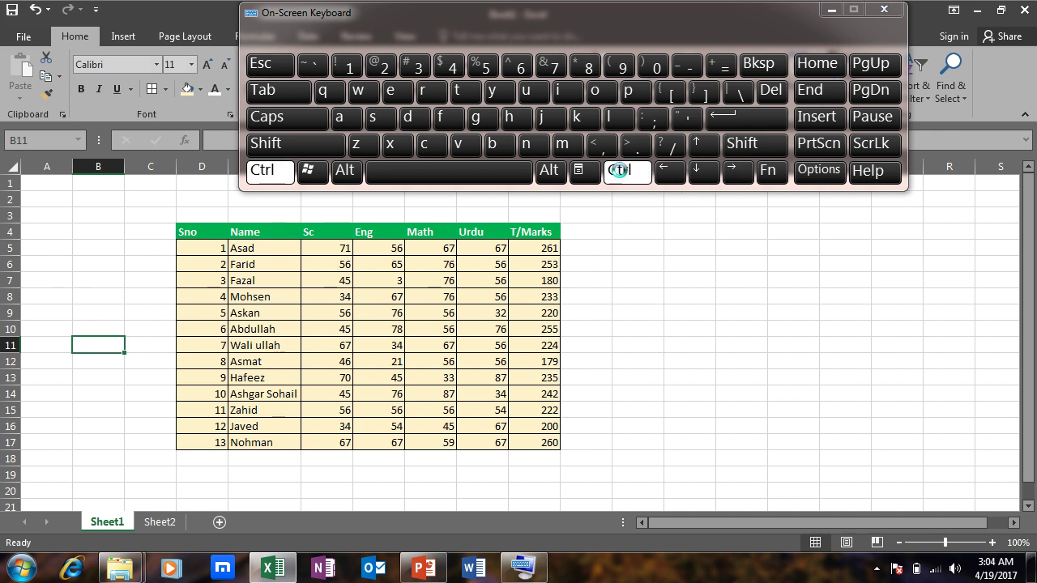
{"action": "left_click", "coordinate": [500, 176]}
{"action": "left_click", "coordinate": [168, 283]}
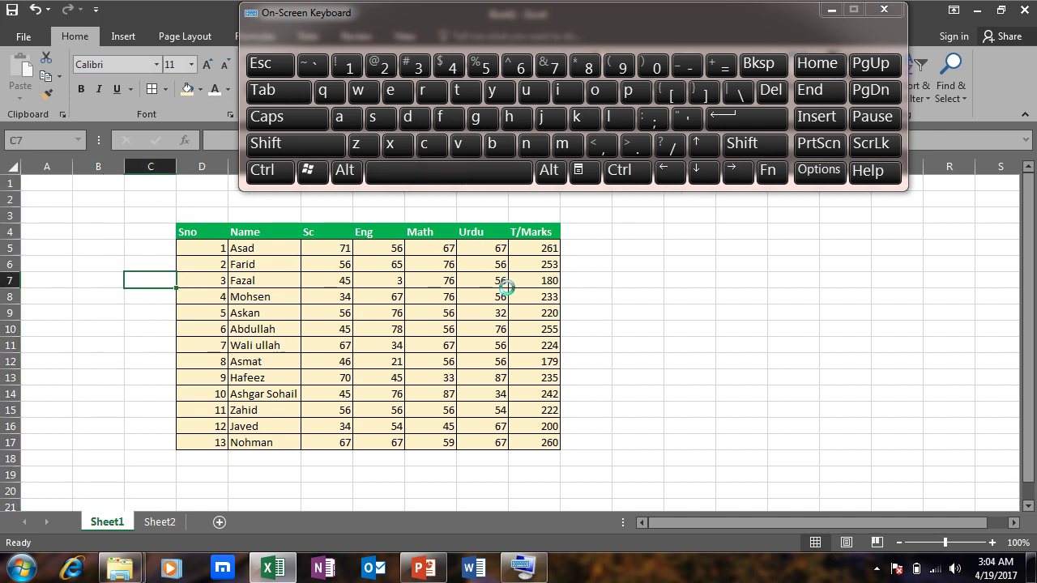
{"action": "left_click", "coordinate": [884, 9]}
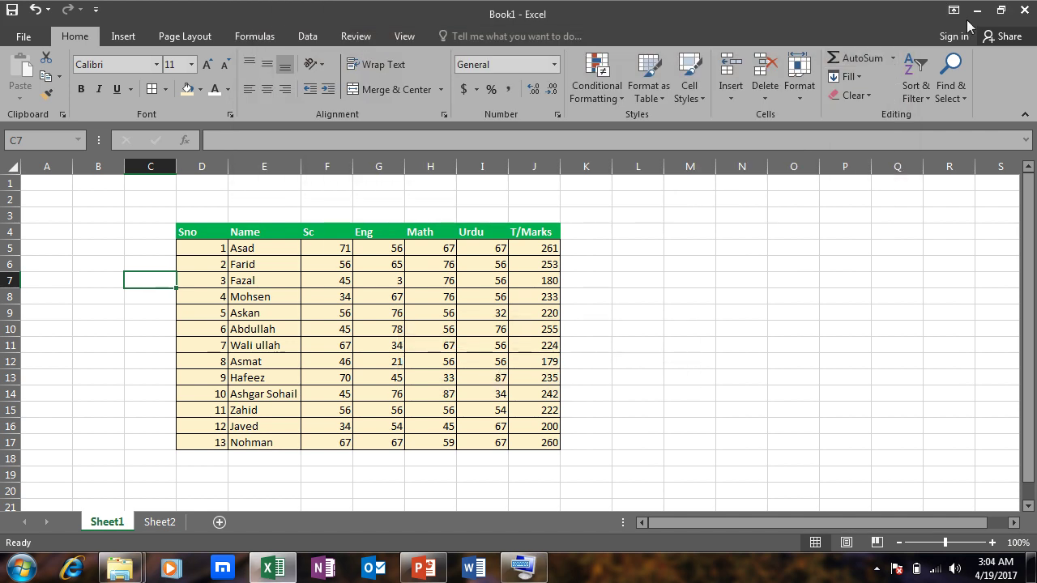
Step: Minimize the workbook, play the presentation stored on the desktop and exit its slide show
{"action": "left_click", "coordinate": [977, 11]}
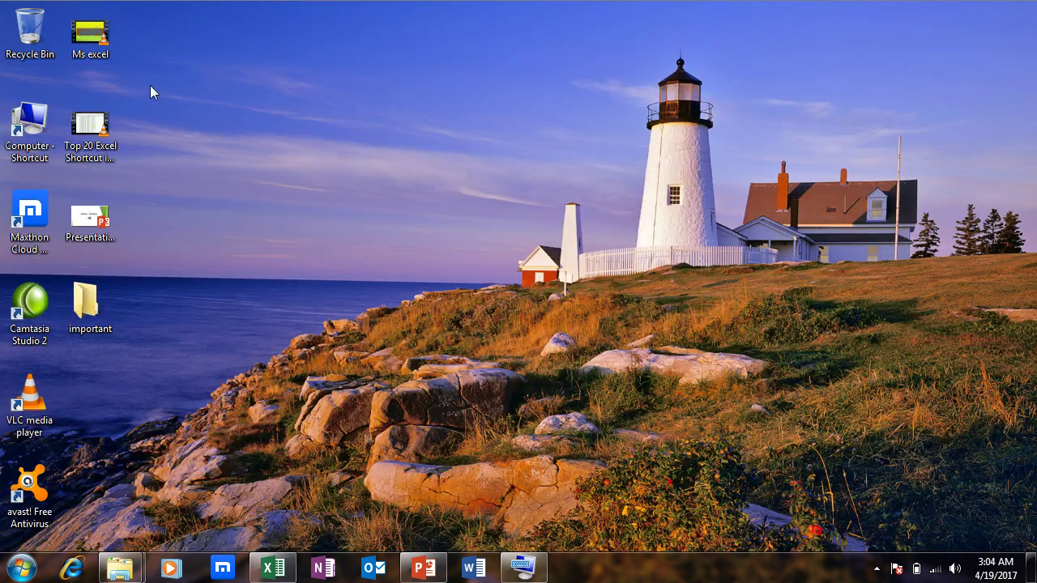
{"action": "double_click", "coordinate": [73, 224]}
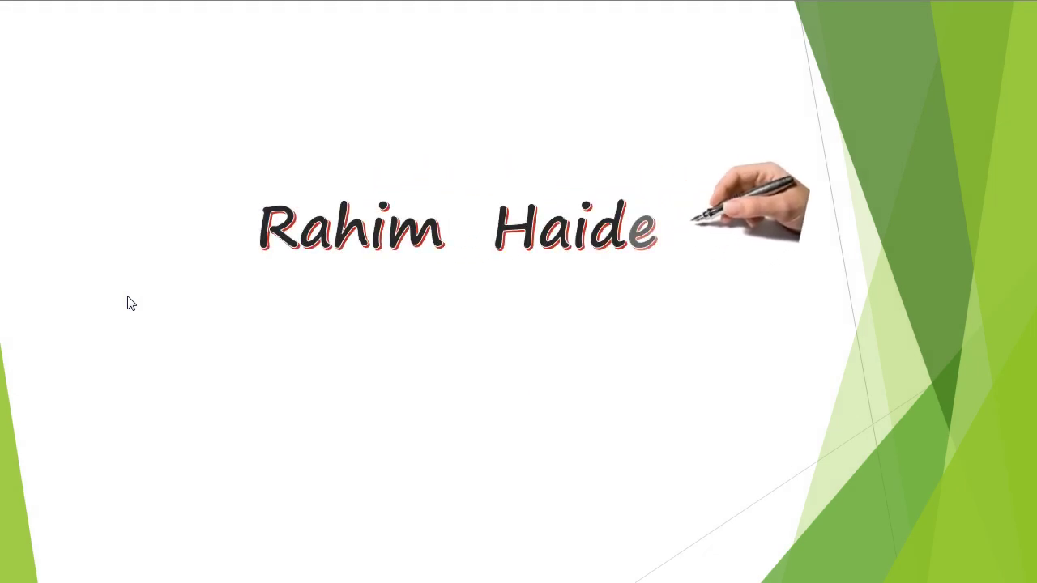
{"action": "key", "text": "Escape"}
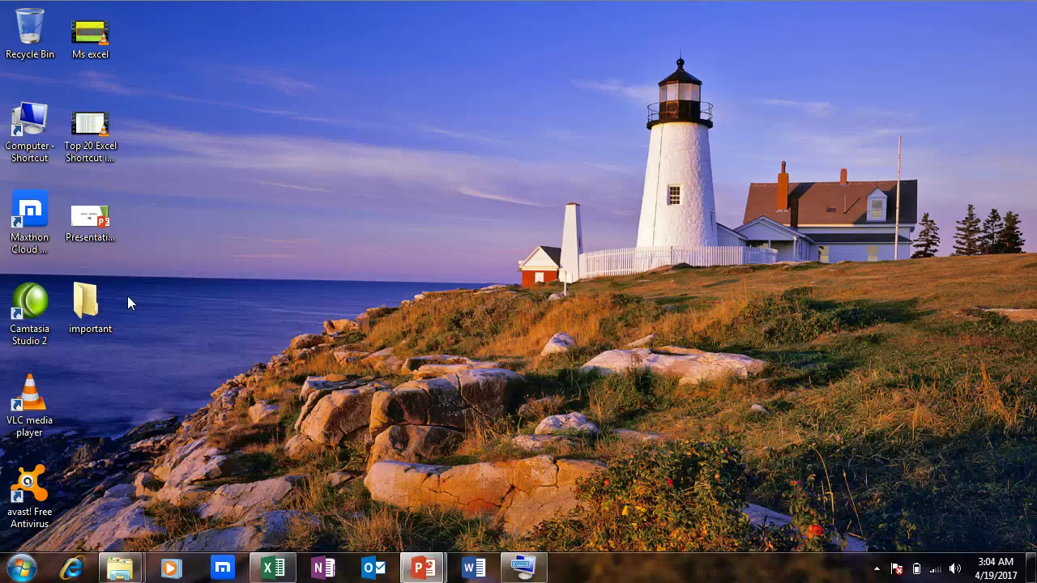